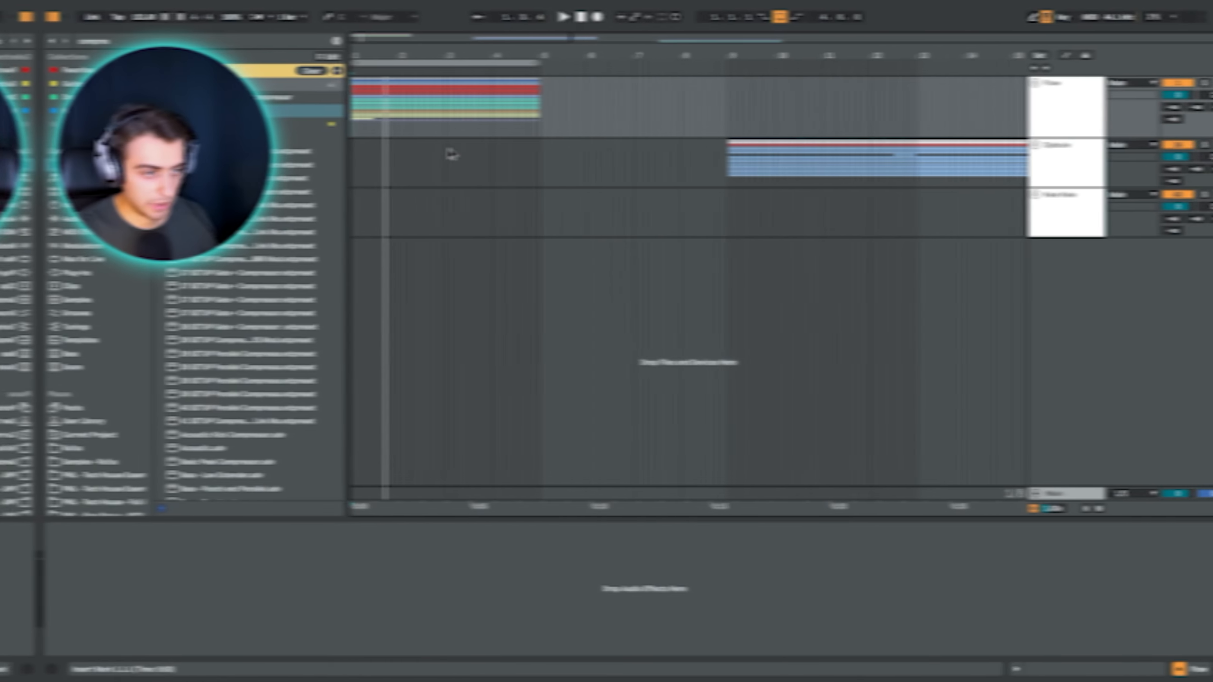
Play the loop and unfold the Flow group and its DRUMS group to show the percussion tracks
left_click_drag(320, 51, 321, 57)
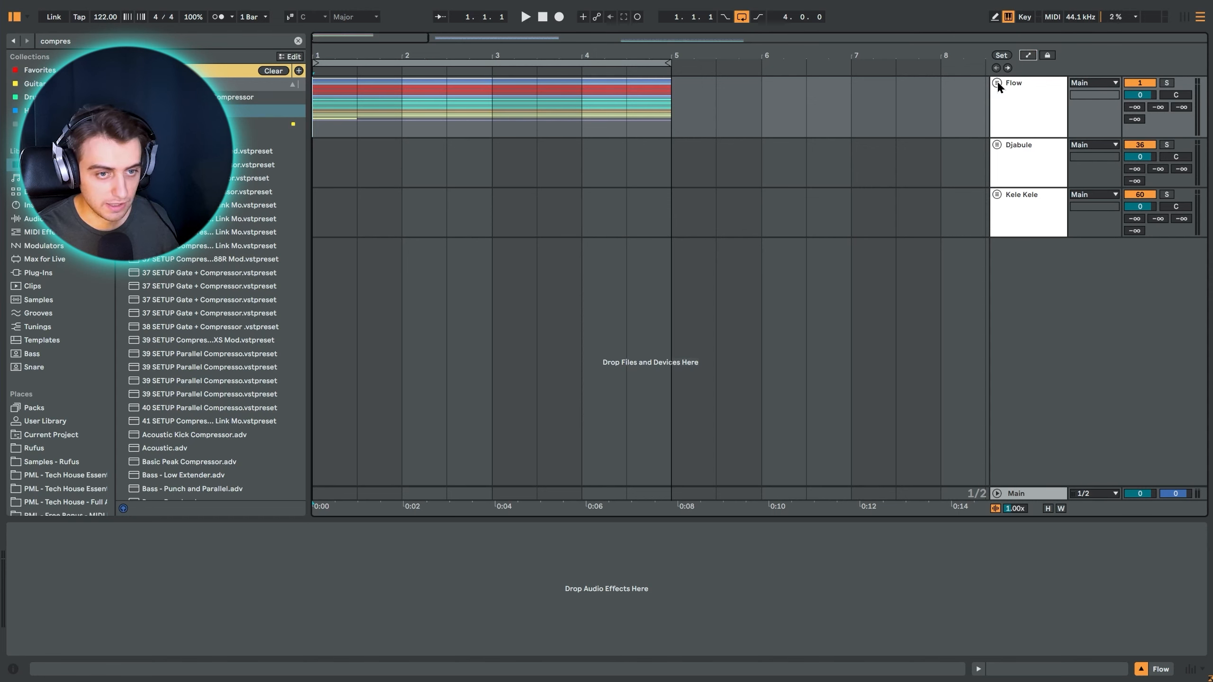
key("space")
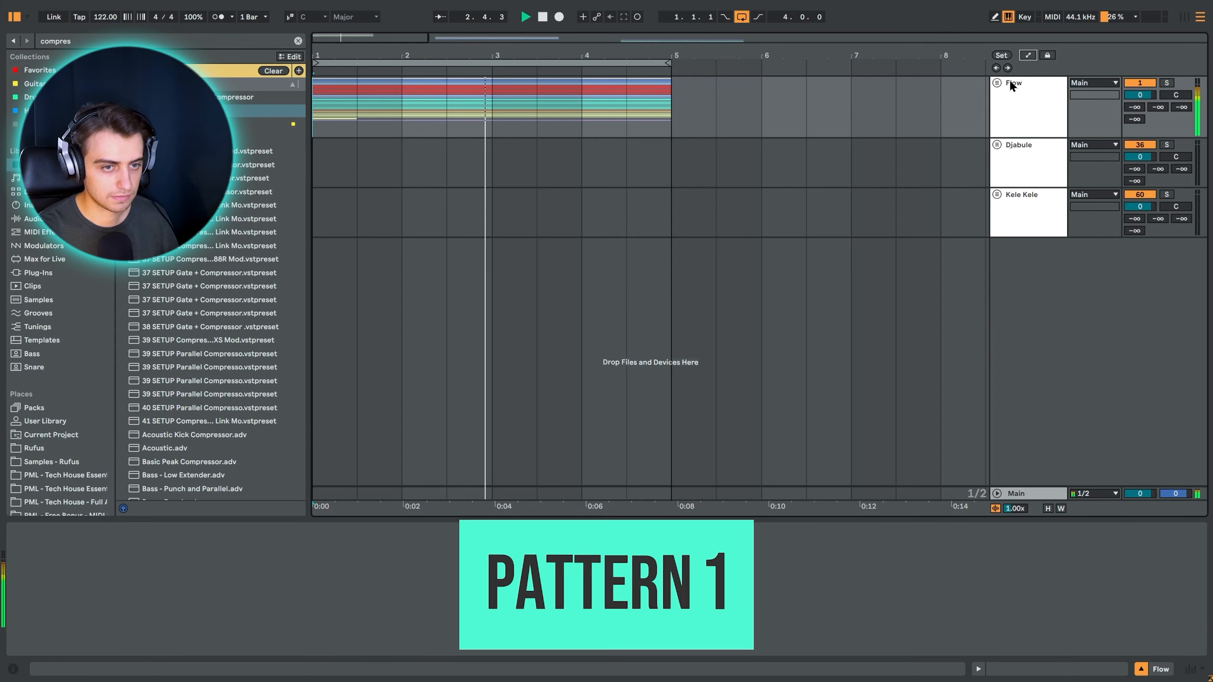
left_click(997, 82)
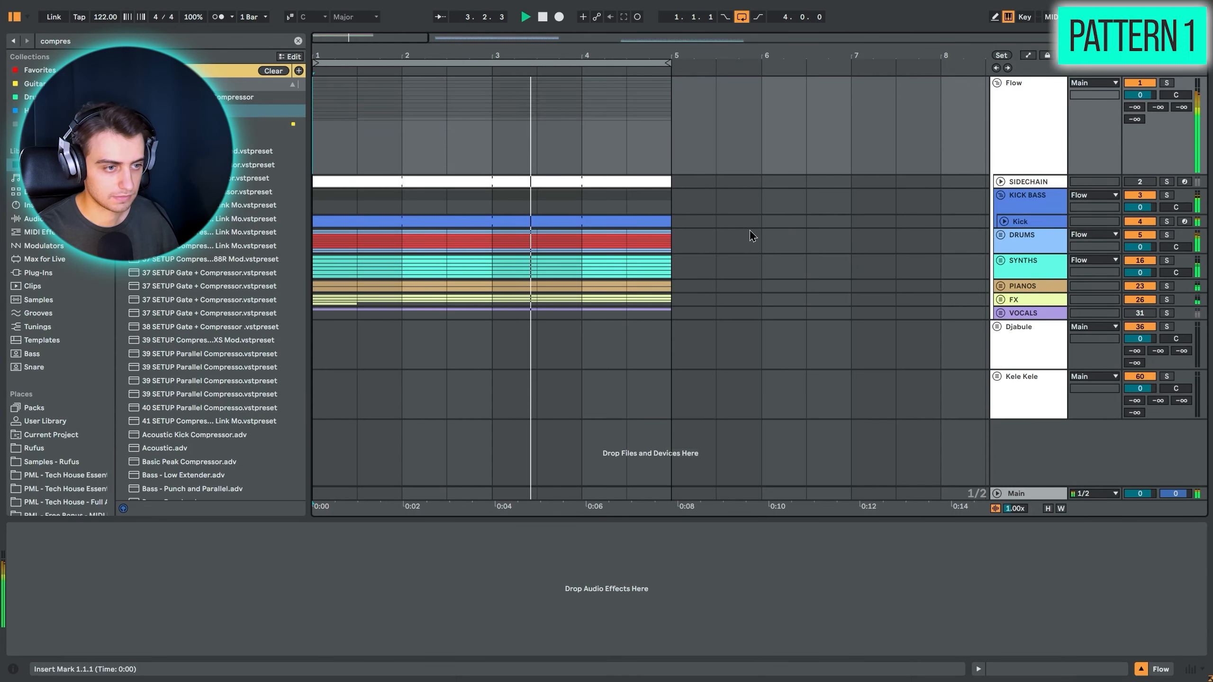
left_click(1000, 234)
scroll(837, 268, "down", 2)
scroll(837, 268, "down", 3)
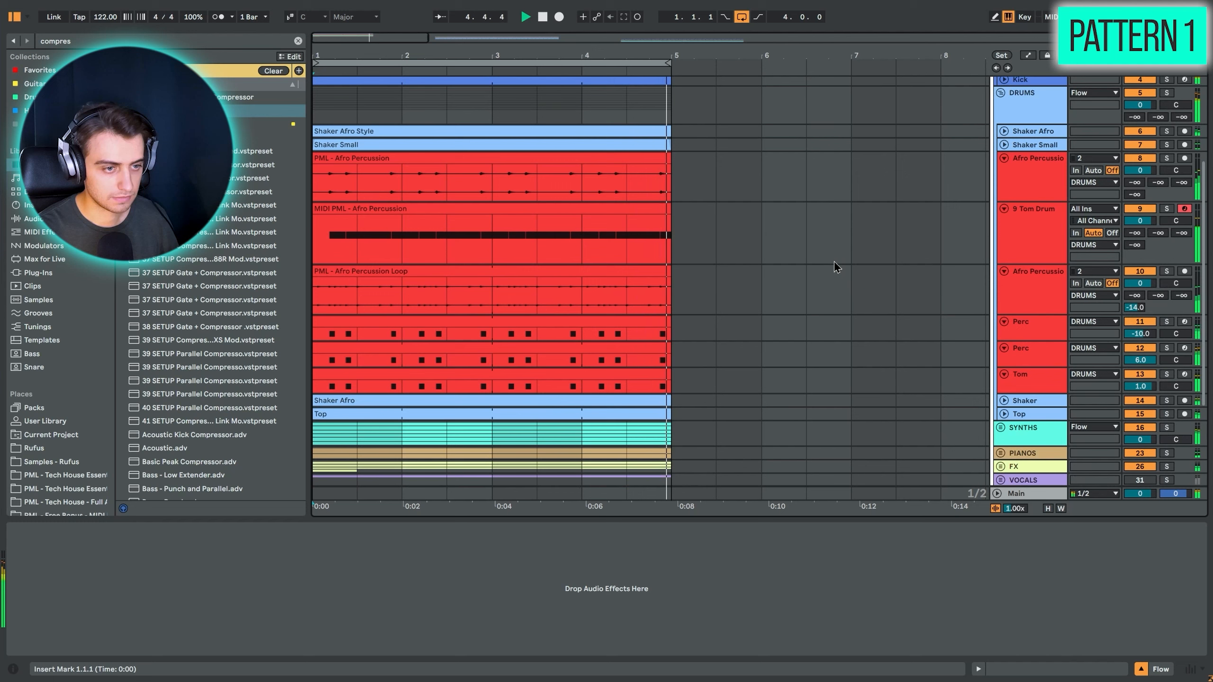
Copy the PML - Afro Percussion audio clip to 5.3.1 on the same track and play the copy
left_click(613, 161)
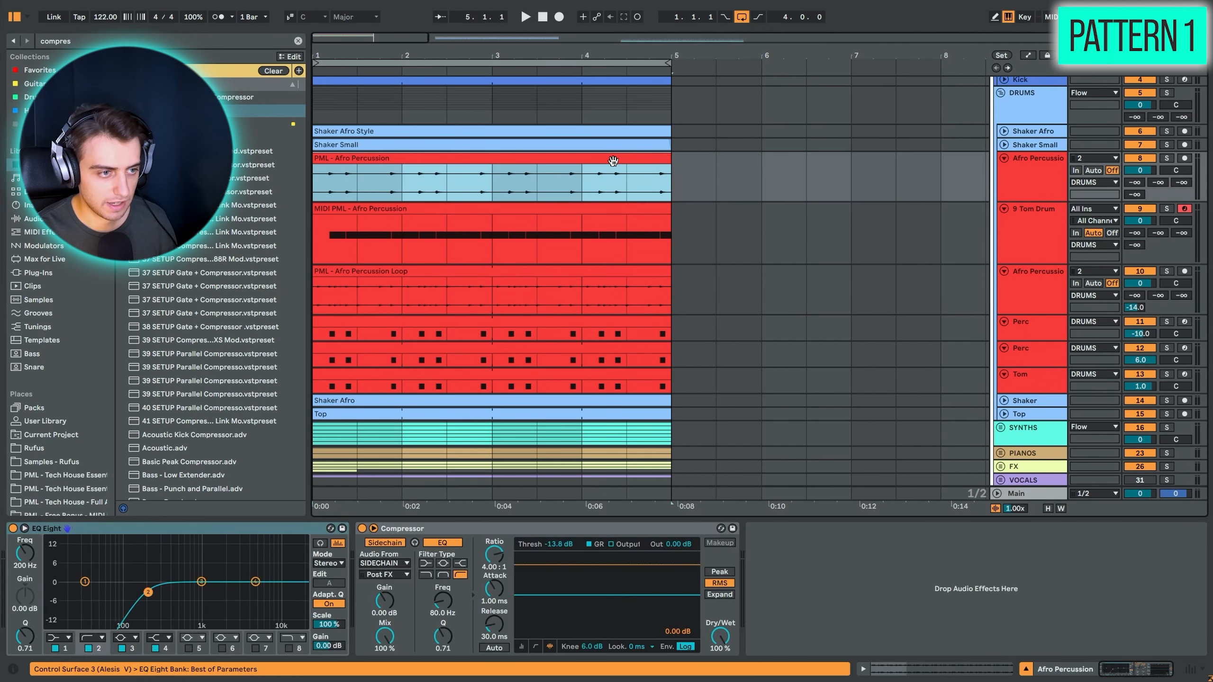
left_click(730, 190)
key("ctrl+v")
key("space")
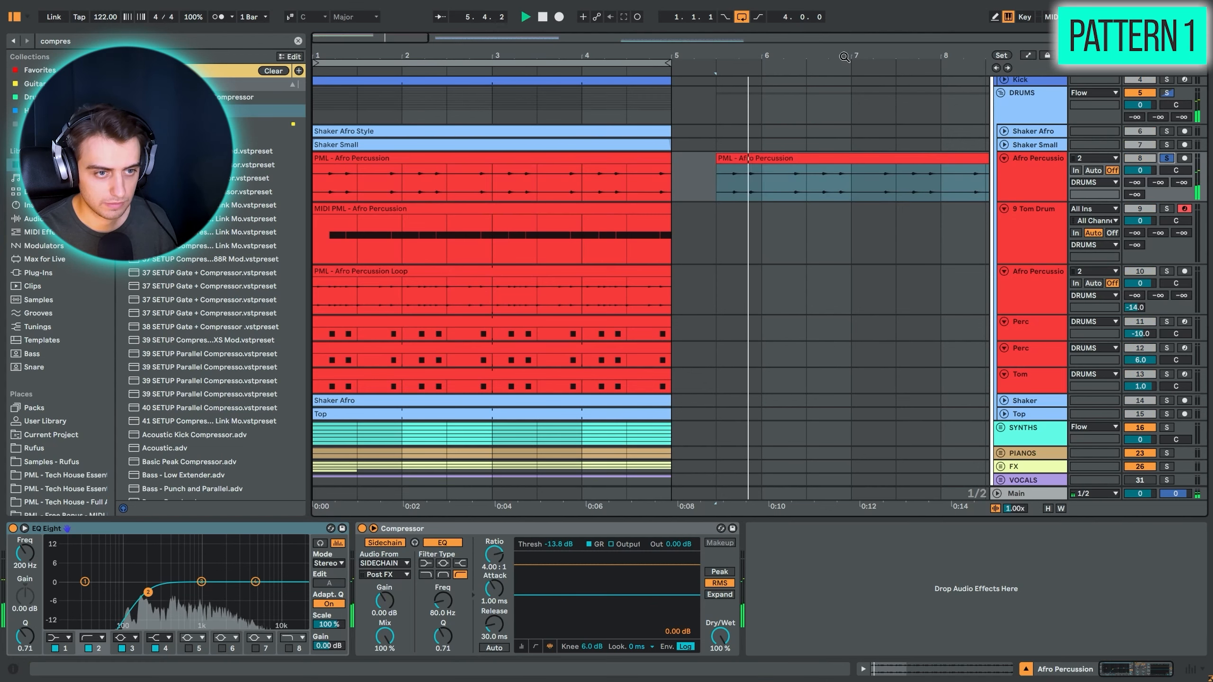
left_click_drag(844, 57, 654, 63)
Enlarge the Afro Percussion track and convert the drums of the copied audio clip to a new MIDI track
left_click(1011, 200)
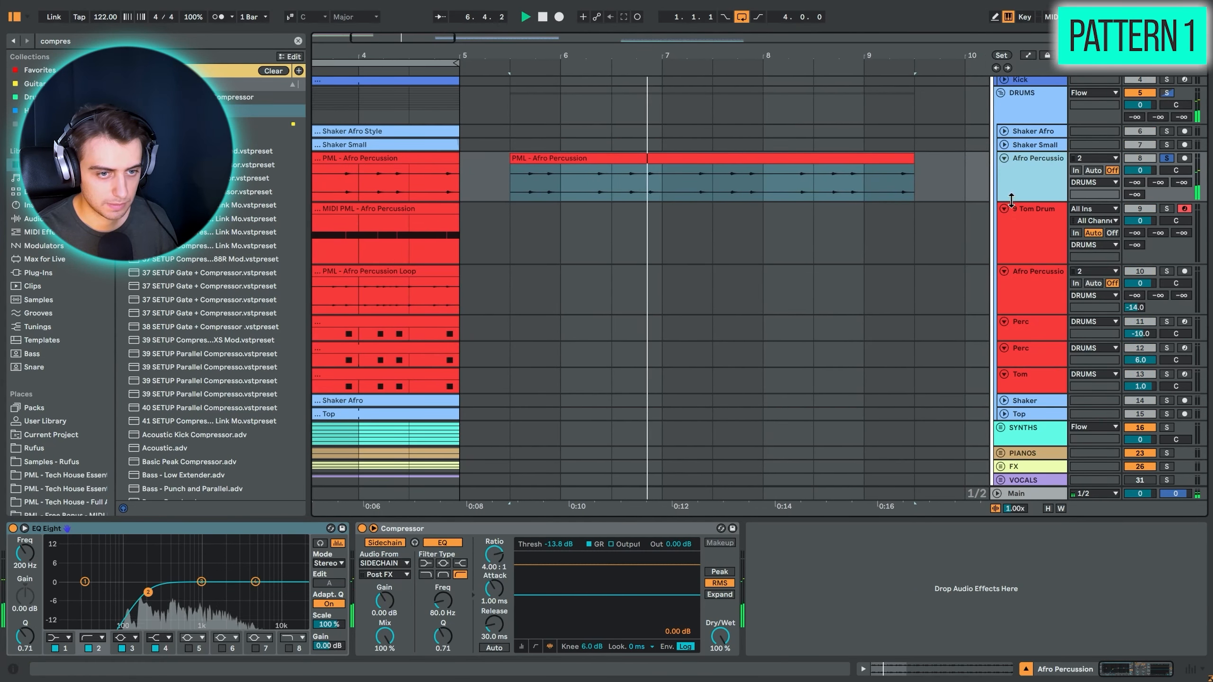
left_click_drag(1012, 200, 1012, 321)
right_click(886, 170)
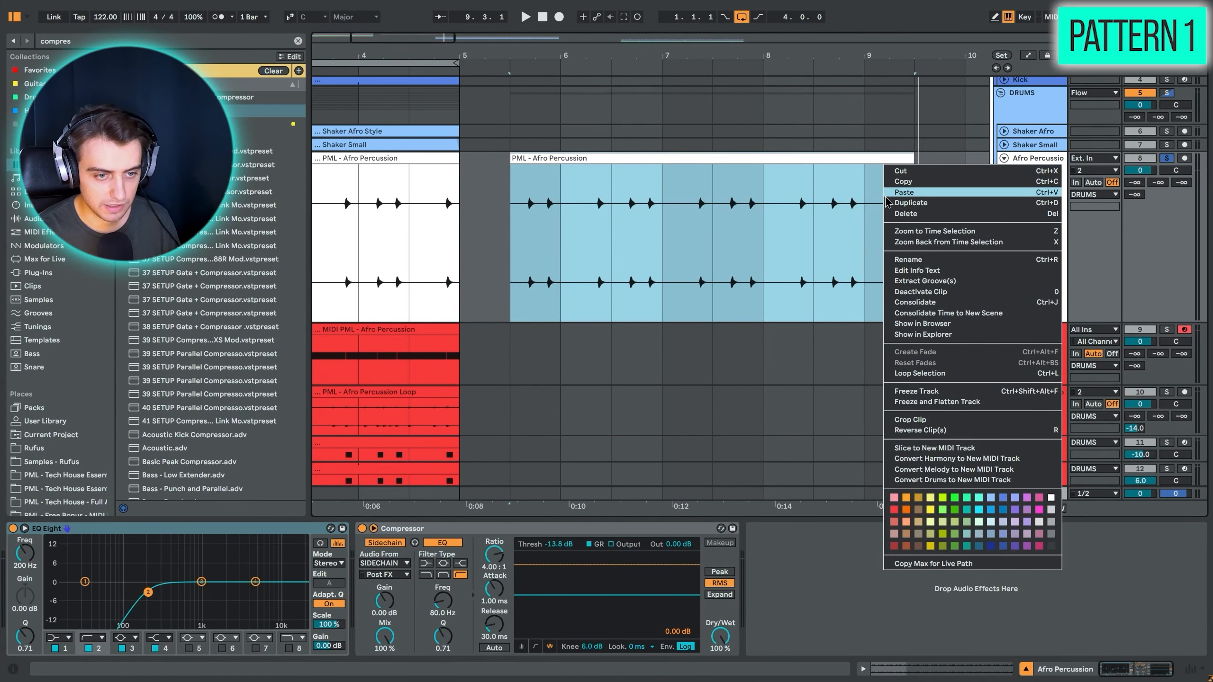
left_click(934, 481)
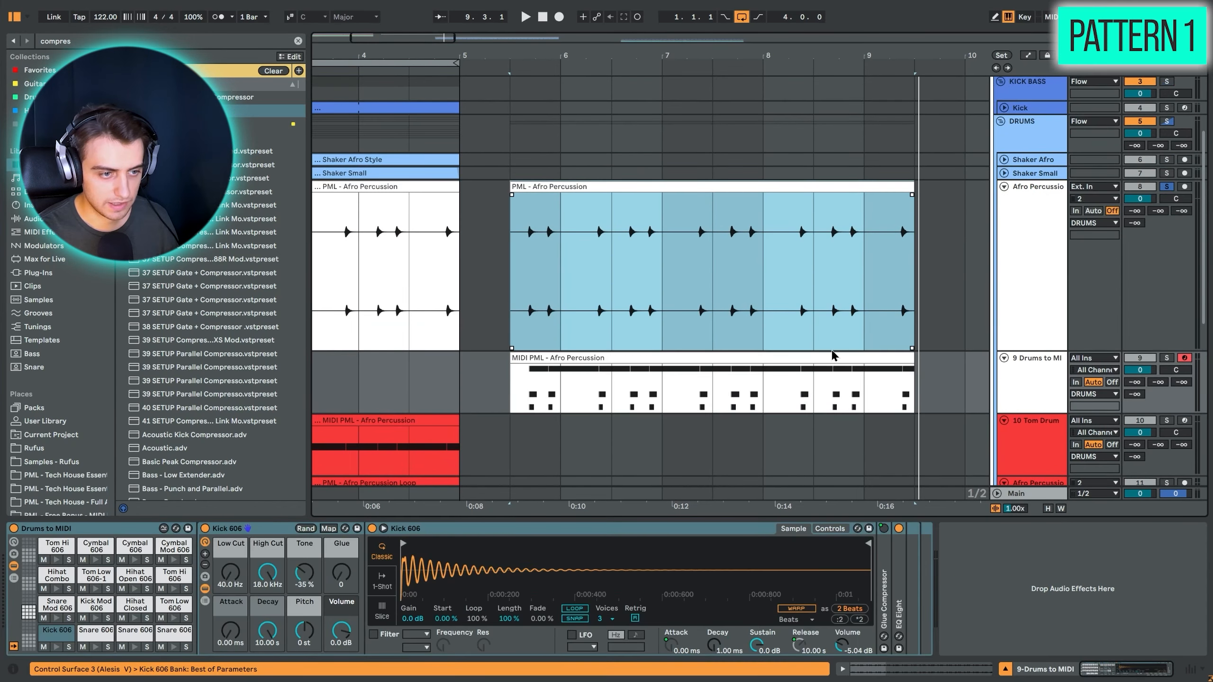
Solo the converted MIDI track, loop the range of its clip from 5.3.1 to 9.3.1 and play it
left_click(831, 357)
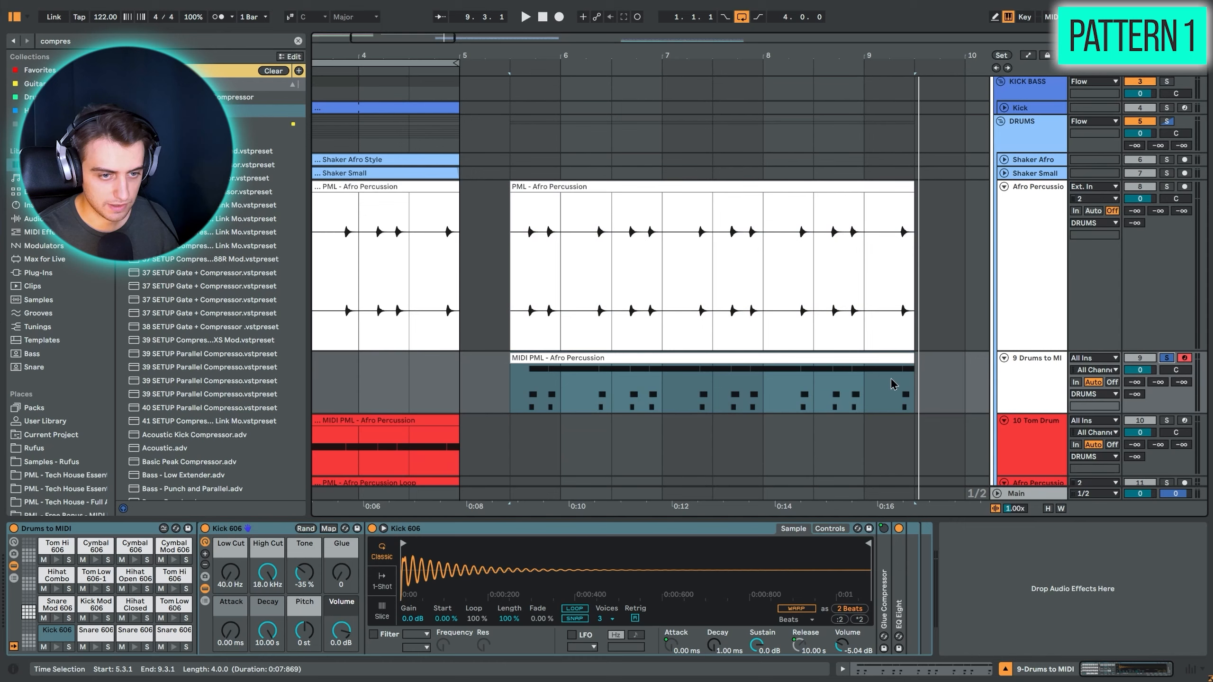
left_click(1167, 358)
key("super+l")
key("space")
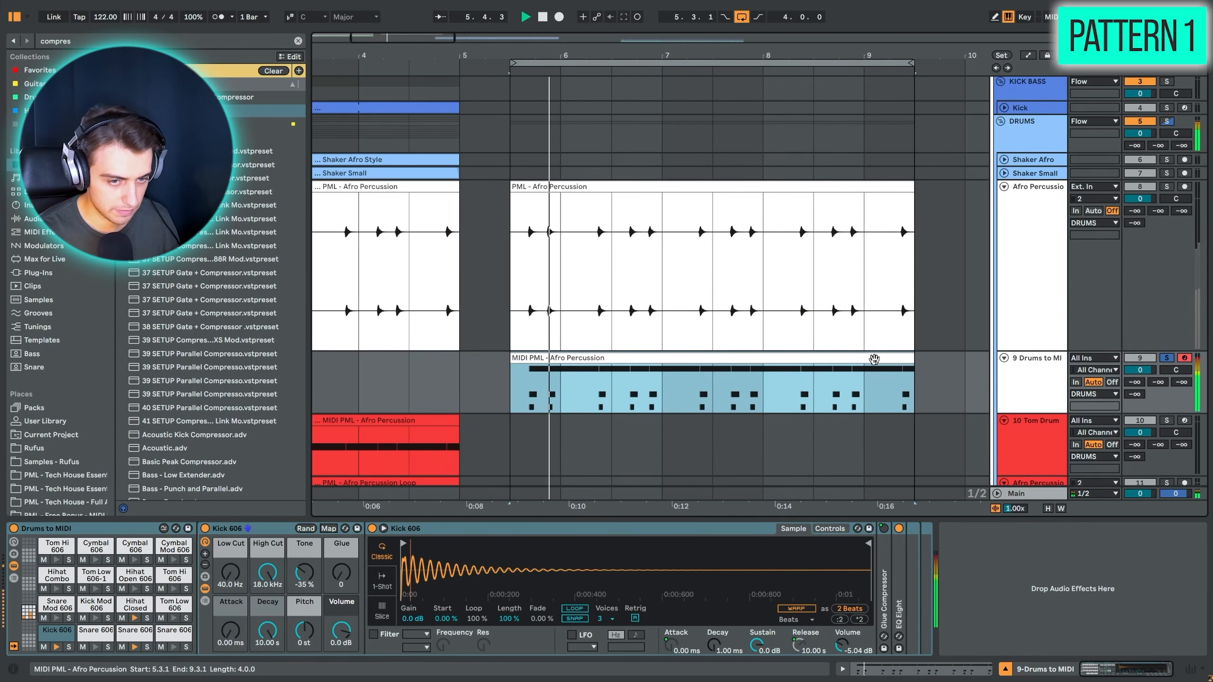
Delete all notes except the single row of Snare 606 hits in the converted MIDI clip and play it
double_click(874, 359)
key("space")
left_click_drag(365, 434, 1204, 540)
key("Delete")
left_click(324, 596)
key("Delete")
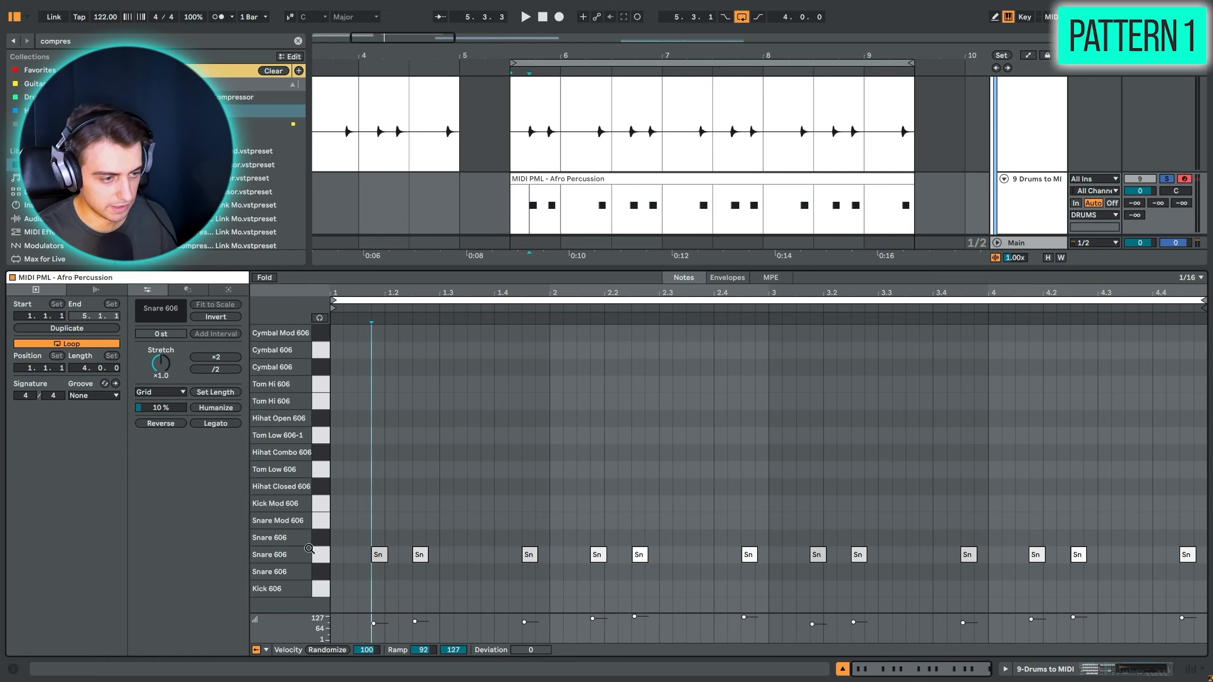
key("shift+Tab")
key("space")
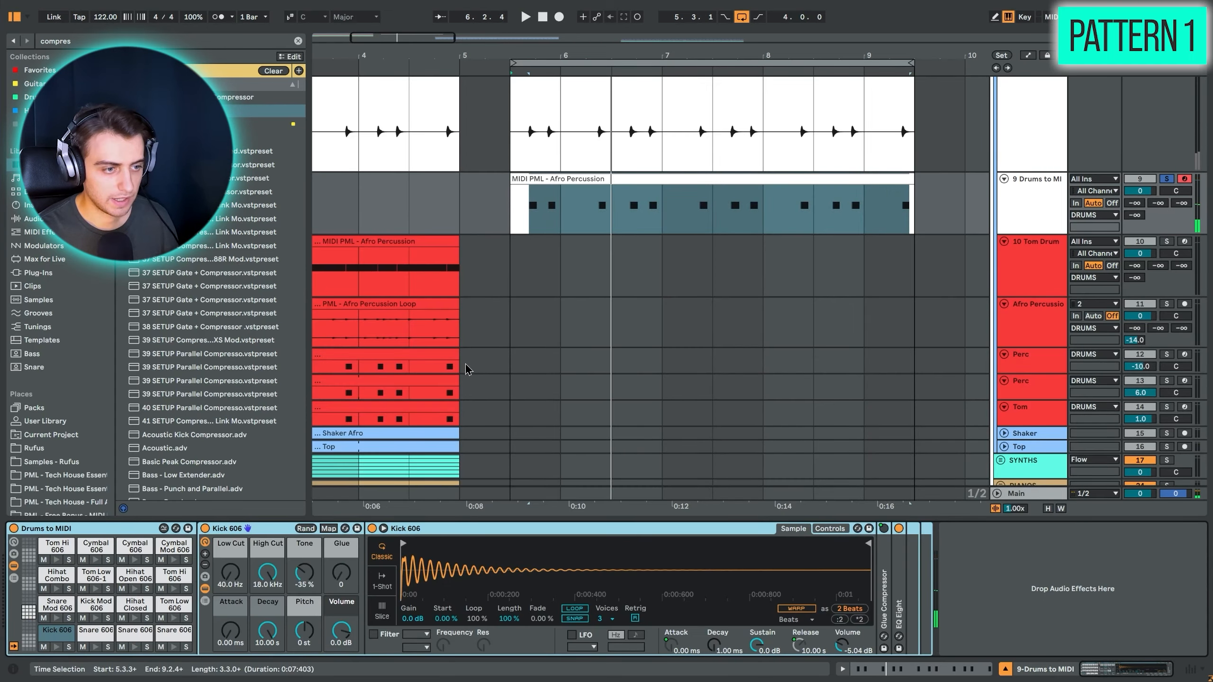
Replace the drum rack on the converted MIDI track with the PML AH Tom 005 instrument from the first Perc track and play it
left_click(467, 369)
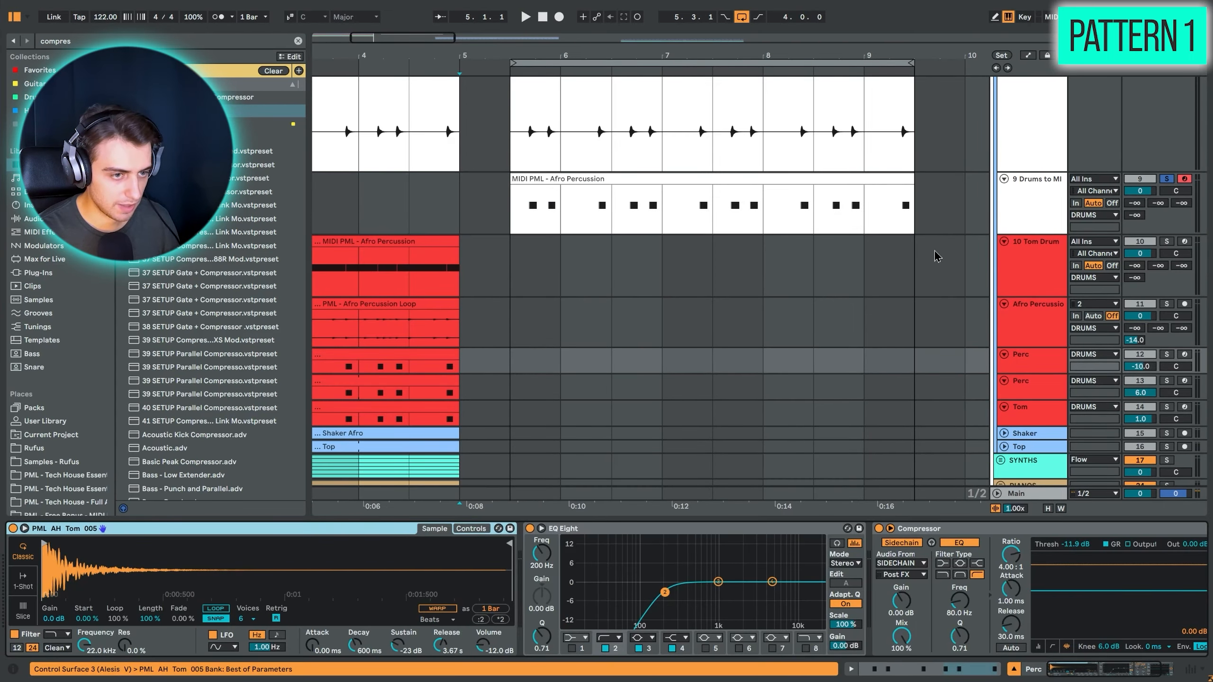
left_click(1031, 219)
left_click(105, 535)
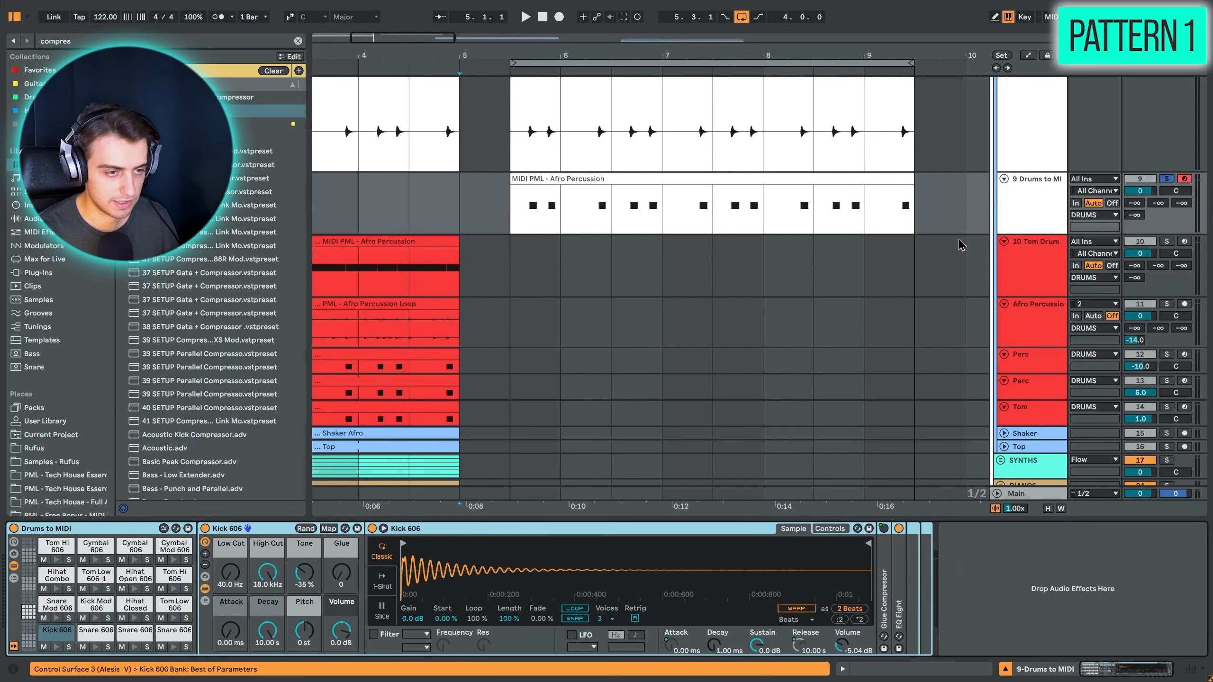
key("super+v")
scroll(663, 223, "up", 2)
left_click(664, 225)
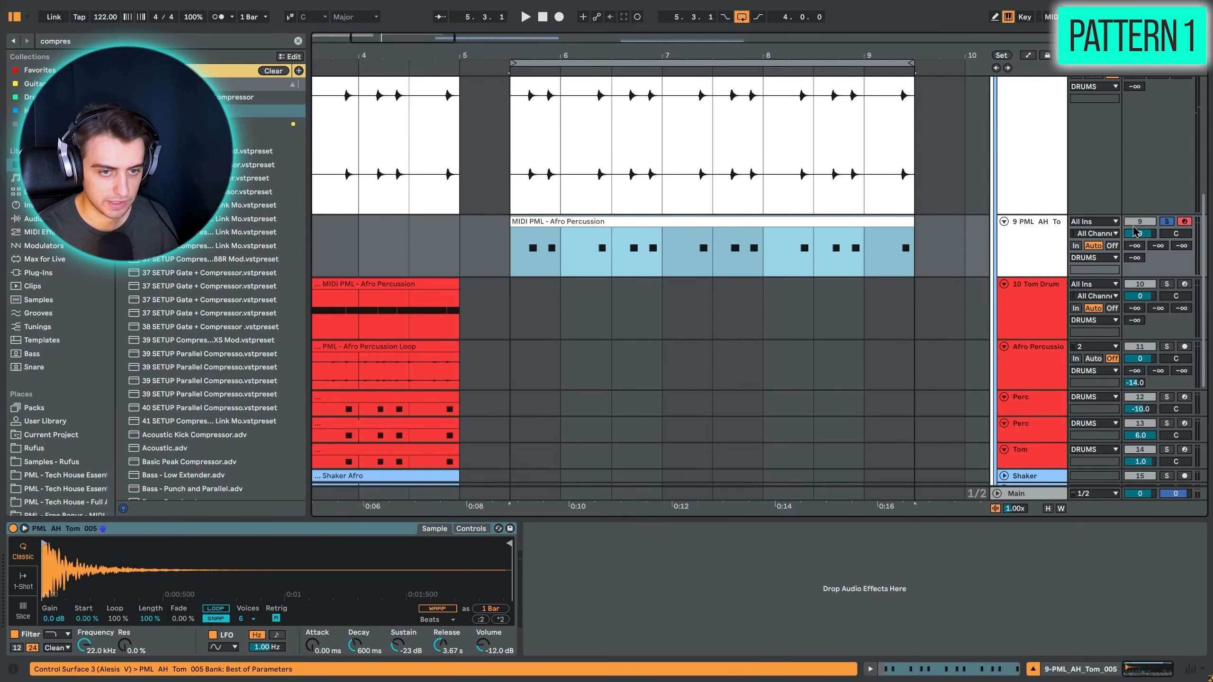
key("space")
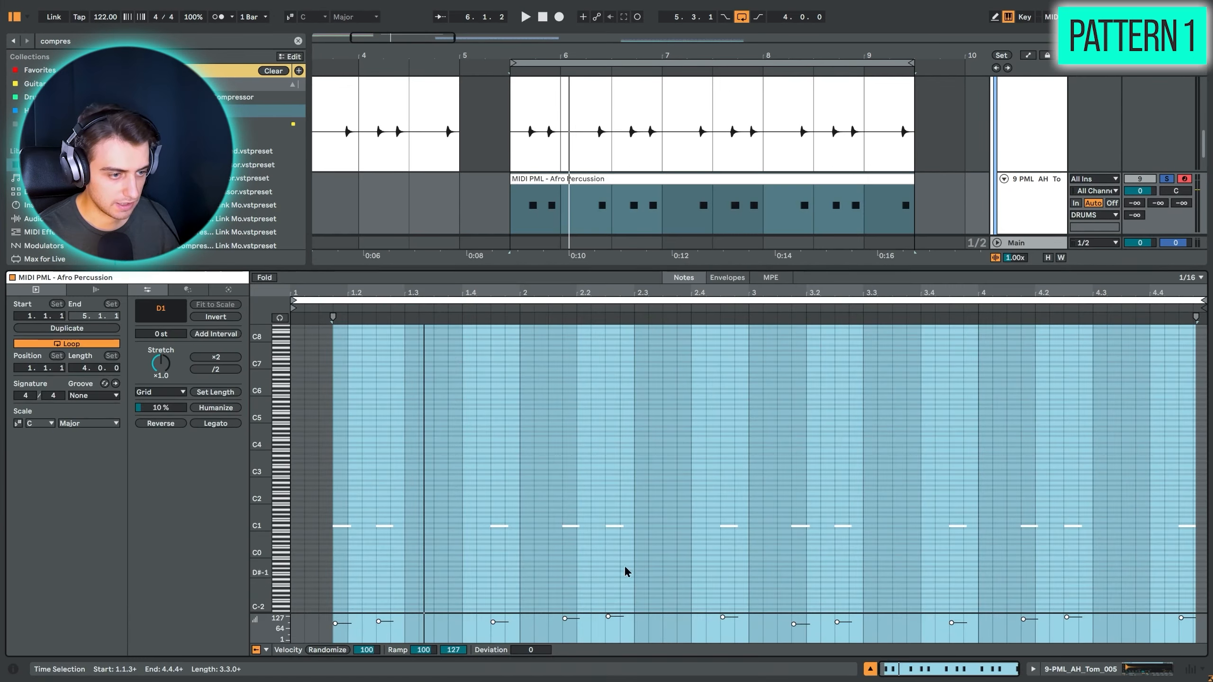
Raise all notes of the converted MIDI clip two octaves to D3, lower them by two steps and play the clip
key("Up")
key("Up")
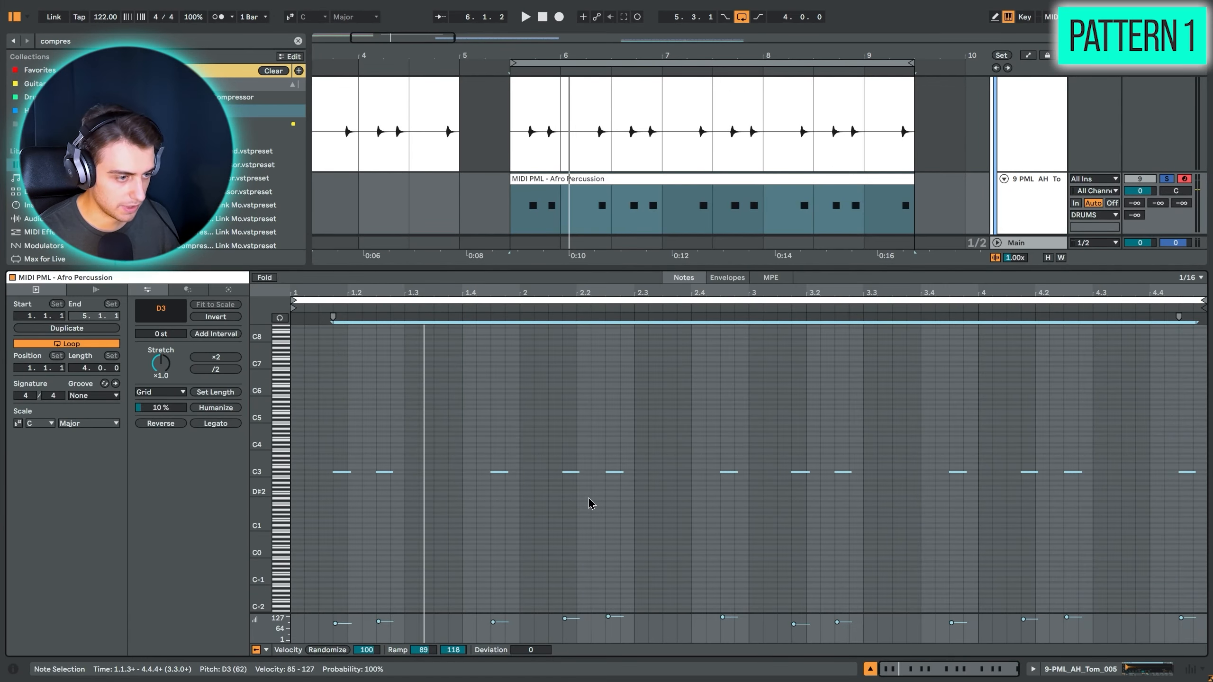
key("Down")
key("Down")
key("space")
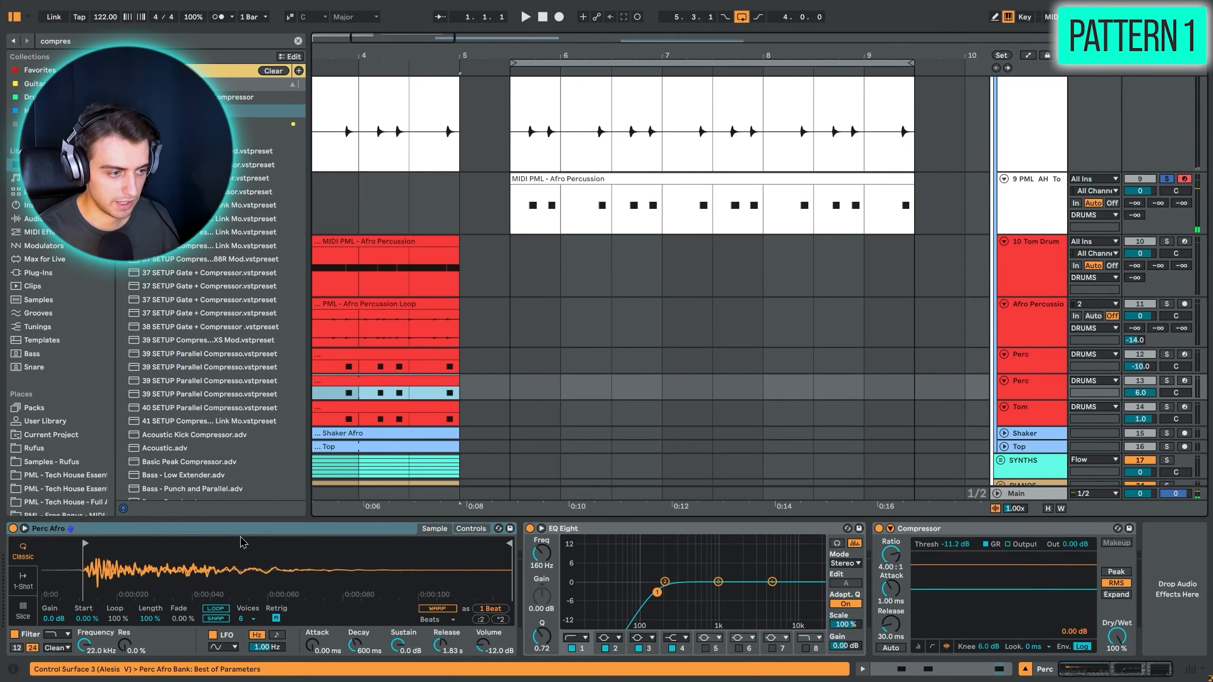
Duplicate the PML AH Tom 005 track, give the duplicate the Perc Afro instrument from the second Perc track and play it soloed
left_click(243, 542)
left_click(1018, 209)
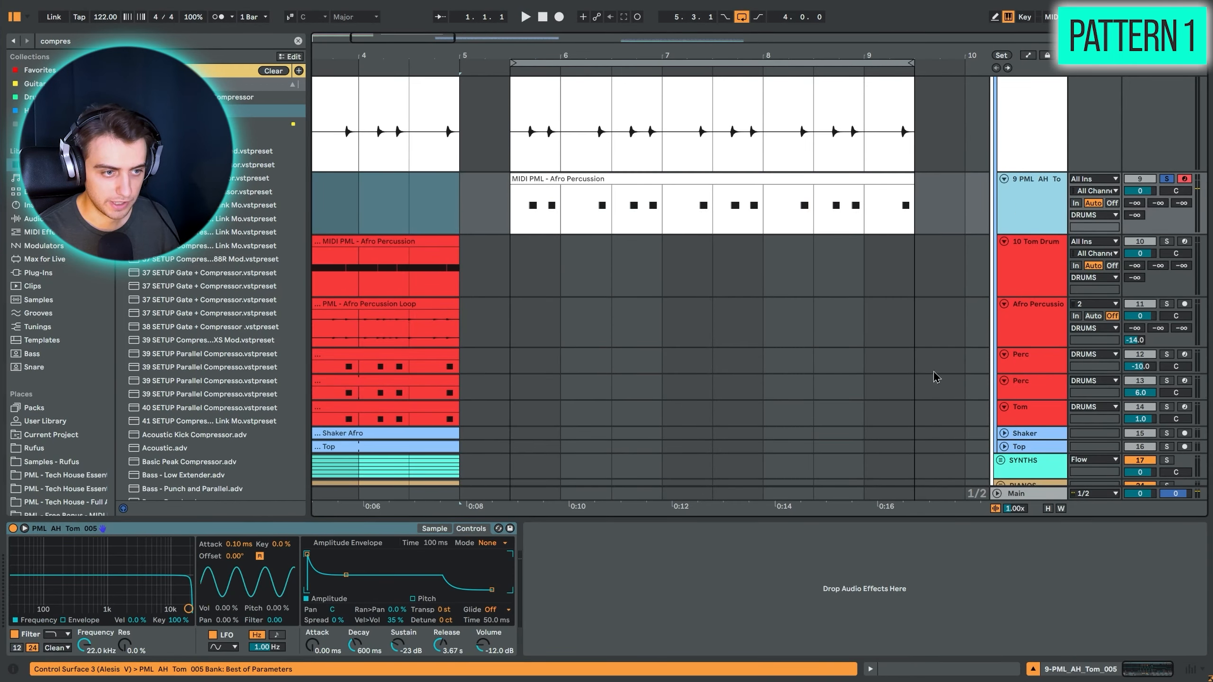
key("ctrl+d")
key("ctrl+z")
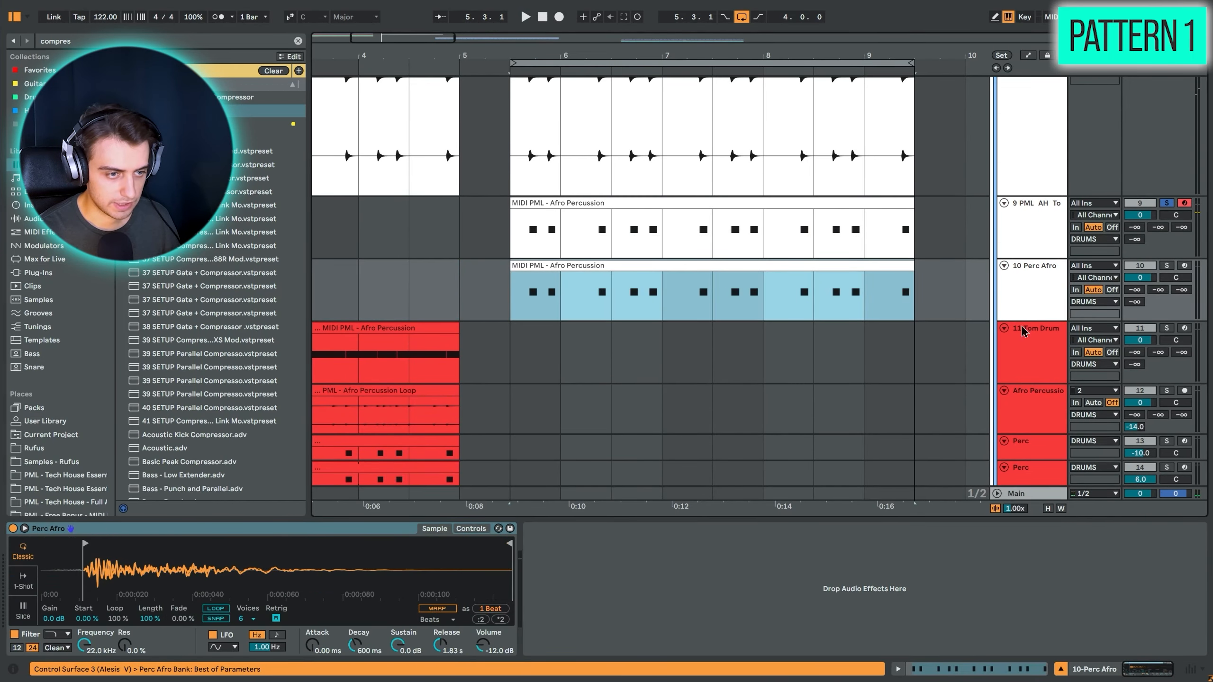
left_click(1167, 267)
key("space")
key("space")
Replace the Perc Afro instrument on track 10 with the Tom Drum instrument from the Tom track and play it
scroll(448, 436, "down", 3)
left_click(449, 436)
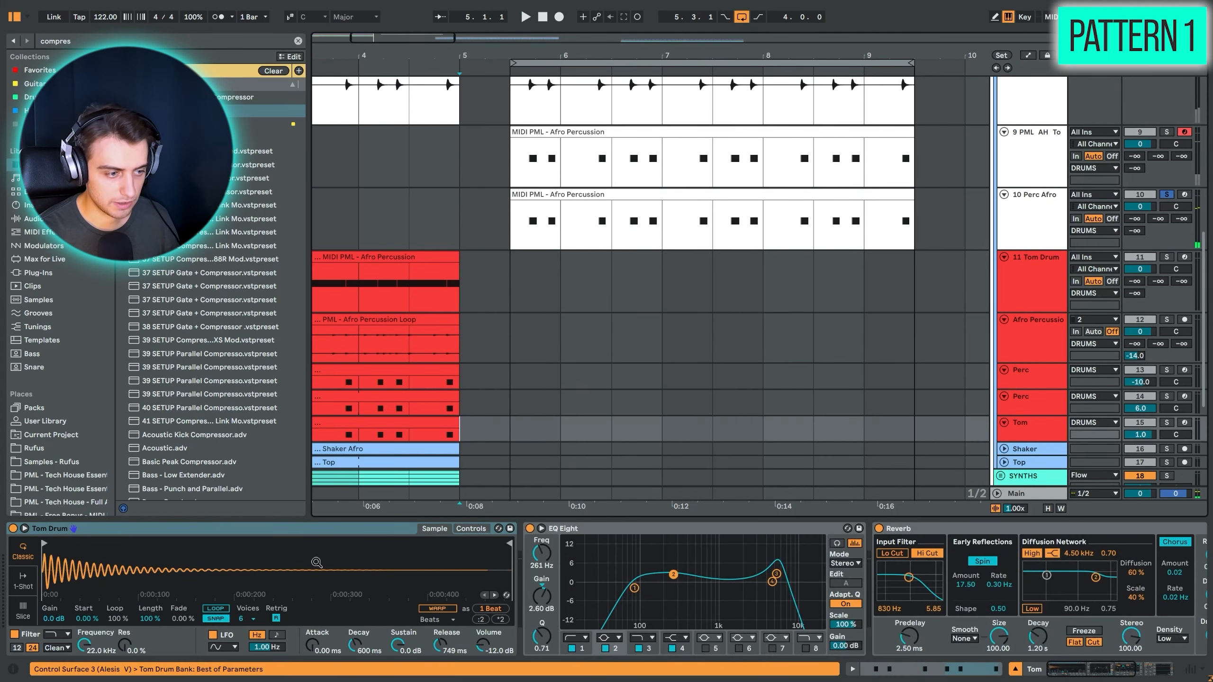
left_click(545, 220)
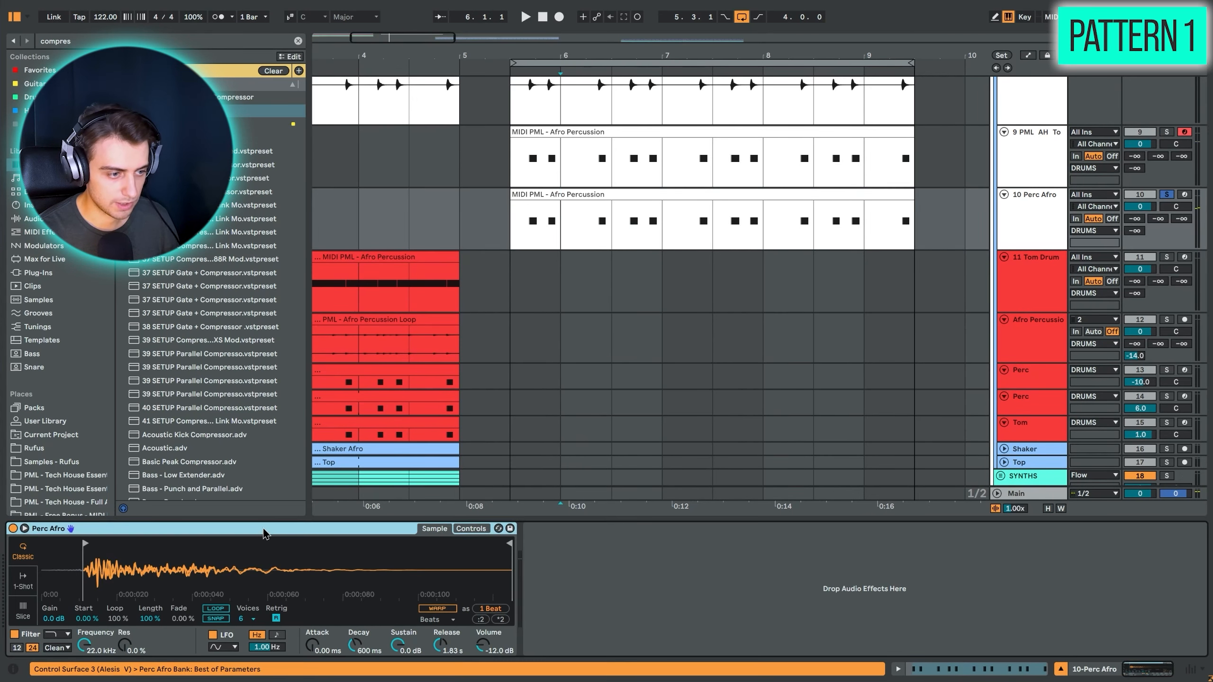
key("ctrl+v")
scroll(628, 376, "up", 3)
left_click(547, 293)
key("space")
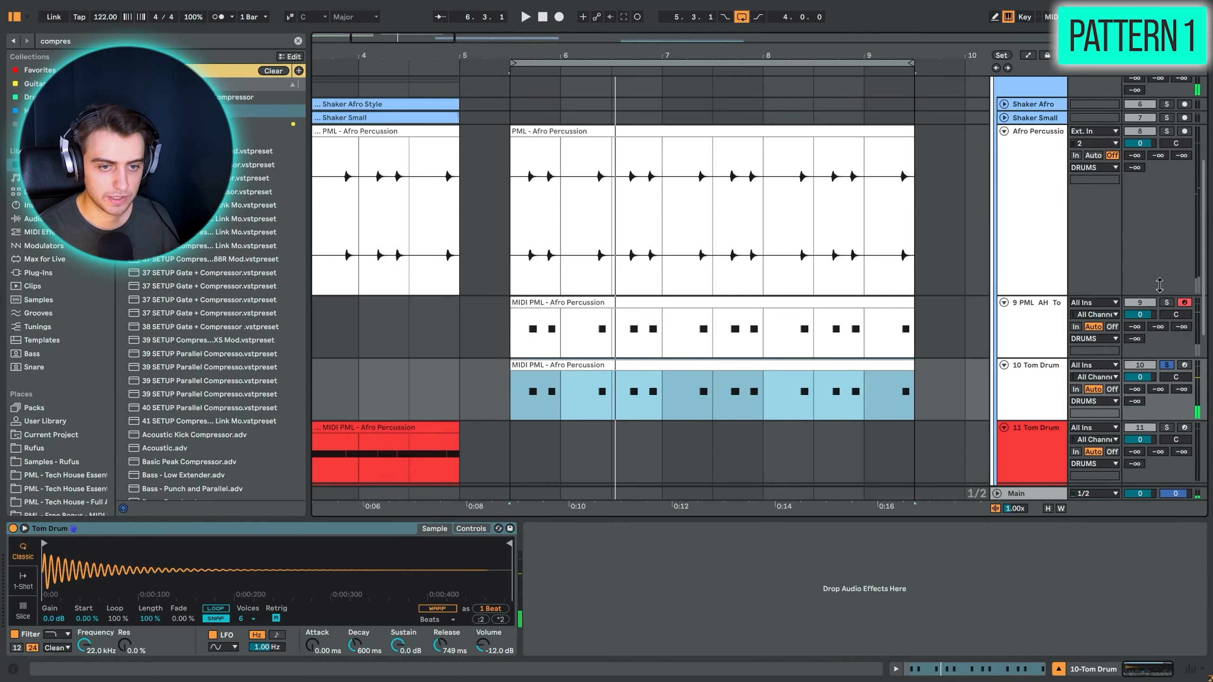
Solo the PML AH Tom 005 and Afro Percussion tracks alongside Tom Drum and play them together
left_click(1166, 303)
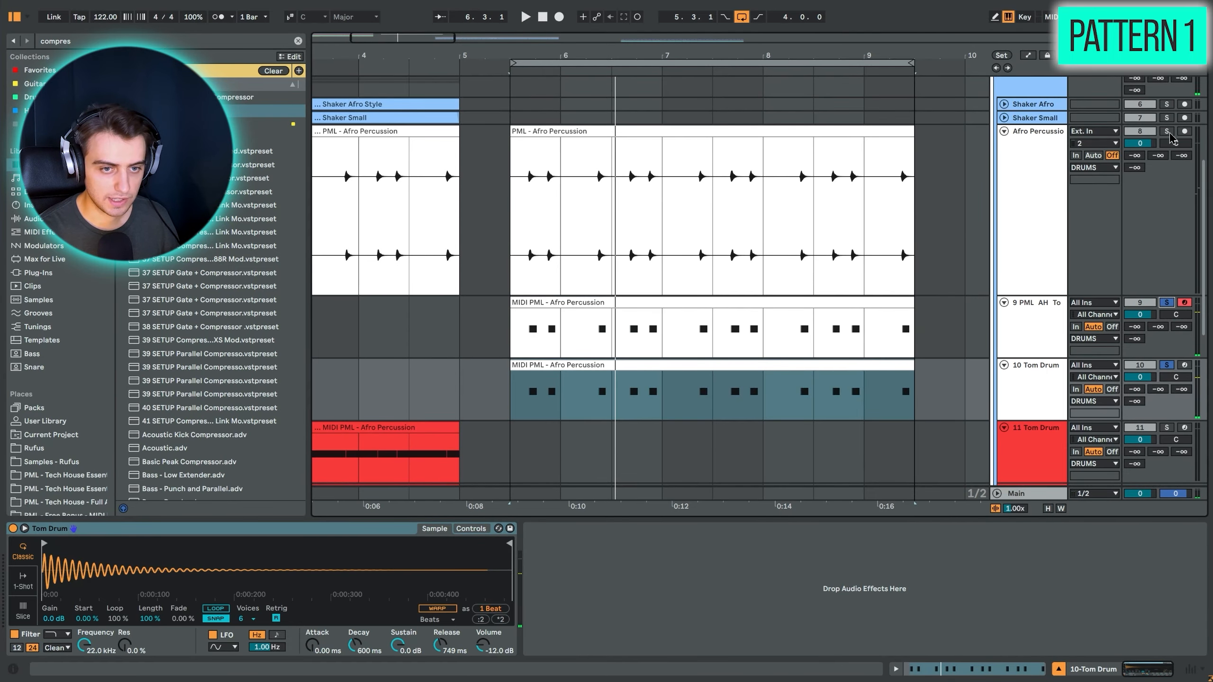
key("space")
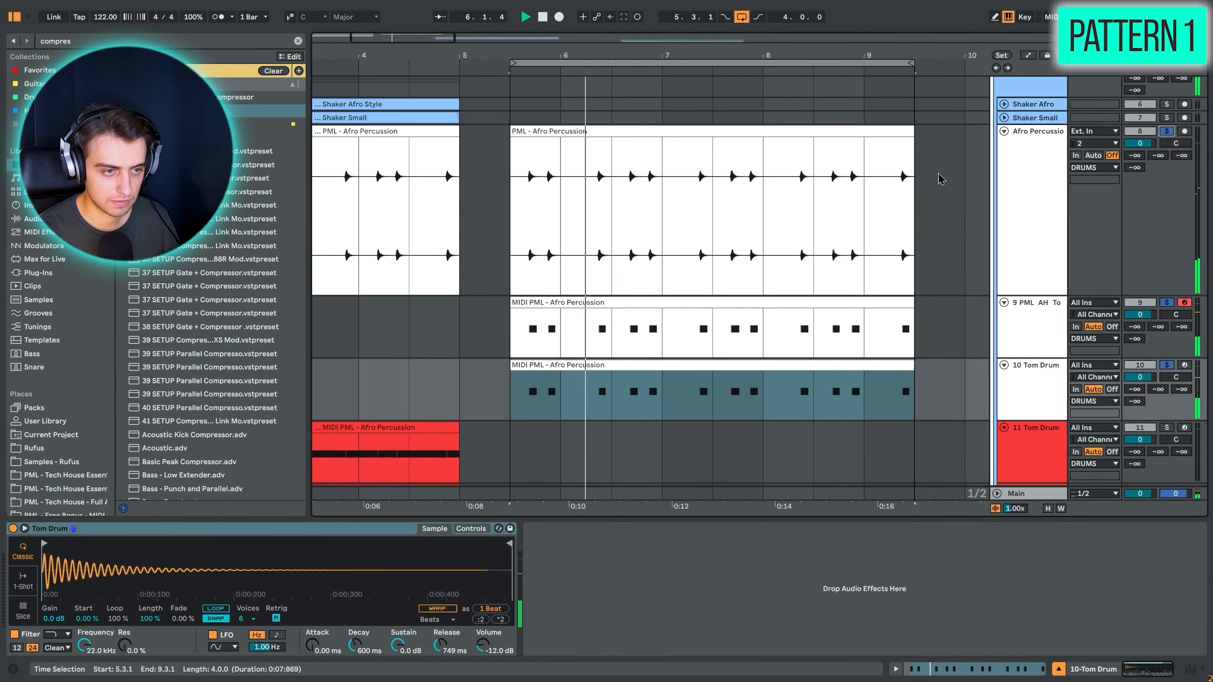
left_click(796, 248)
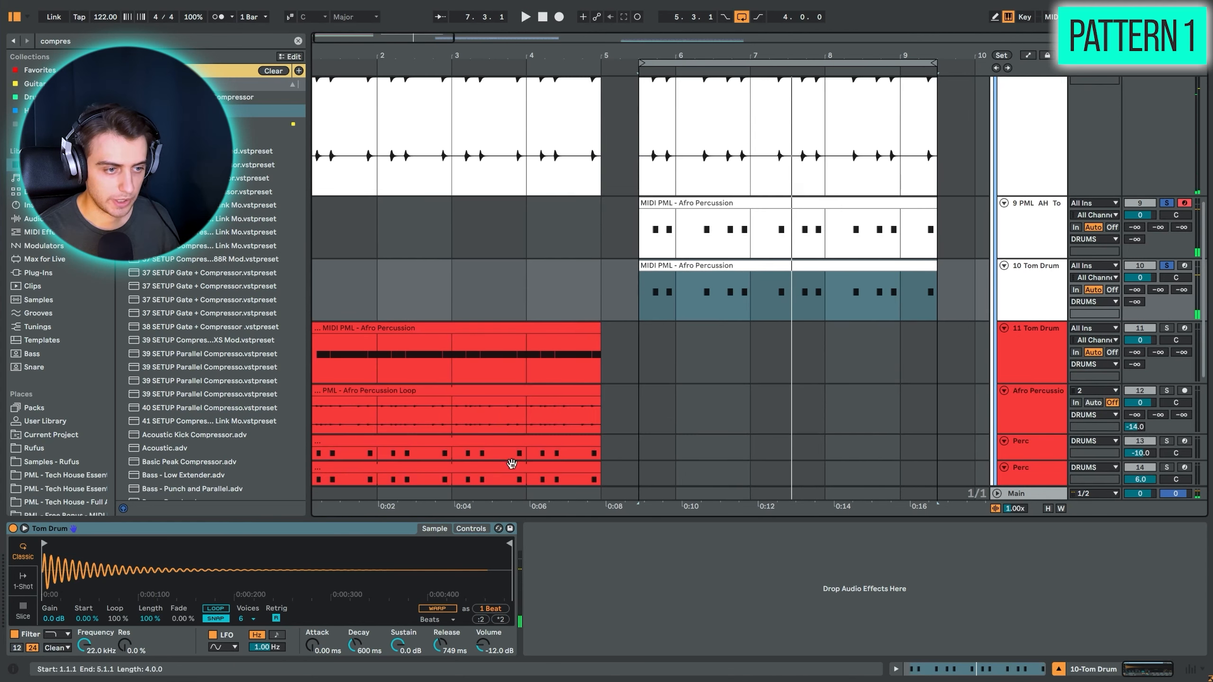
Copy the EQ Eight and Compressor from the first Perc track onto the PML AH Tom 005 track
left_click(518, 456)
left_click(625, 533)
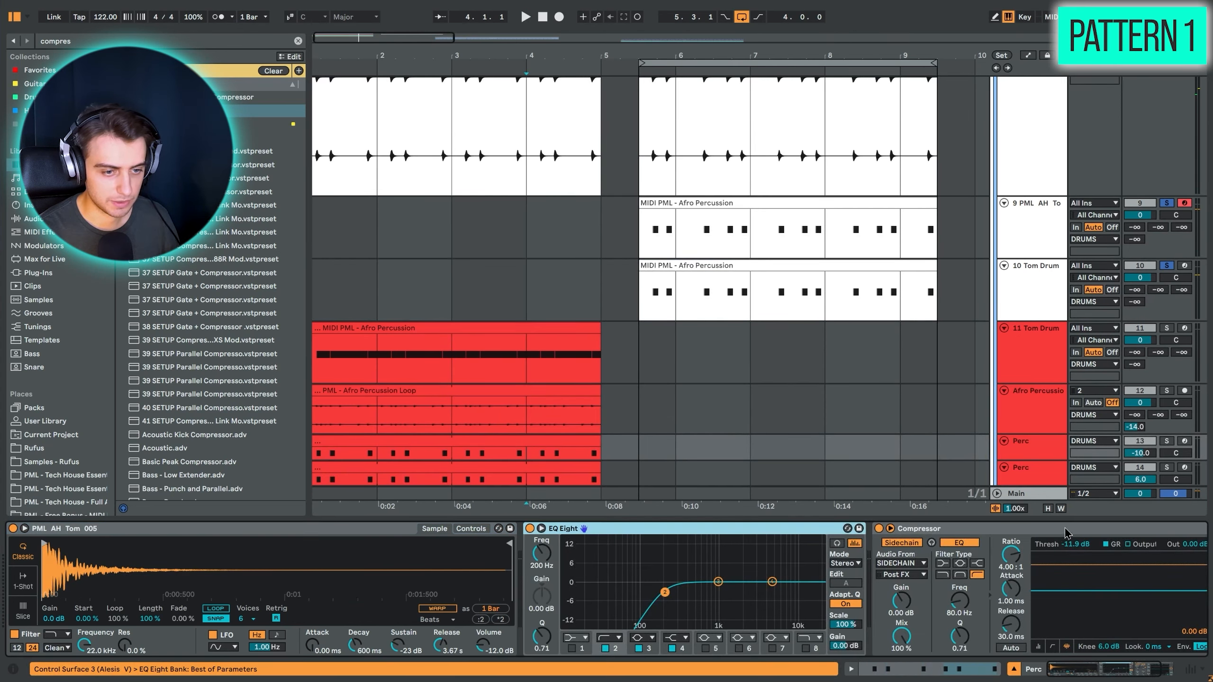
left_click(643, 231)
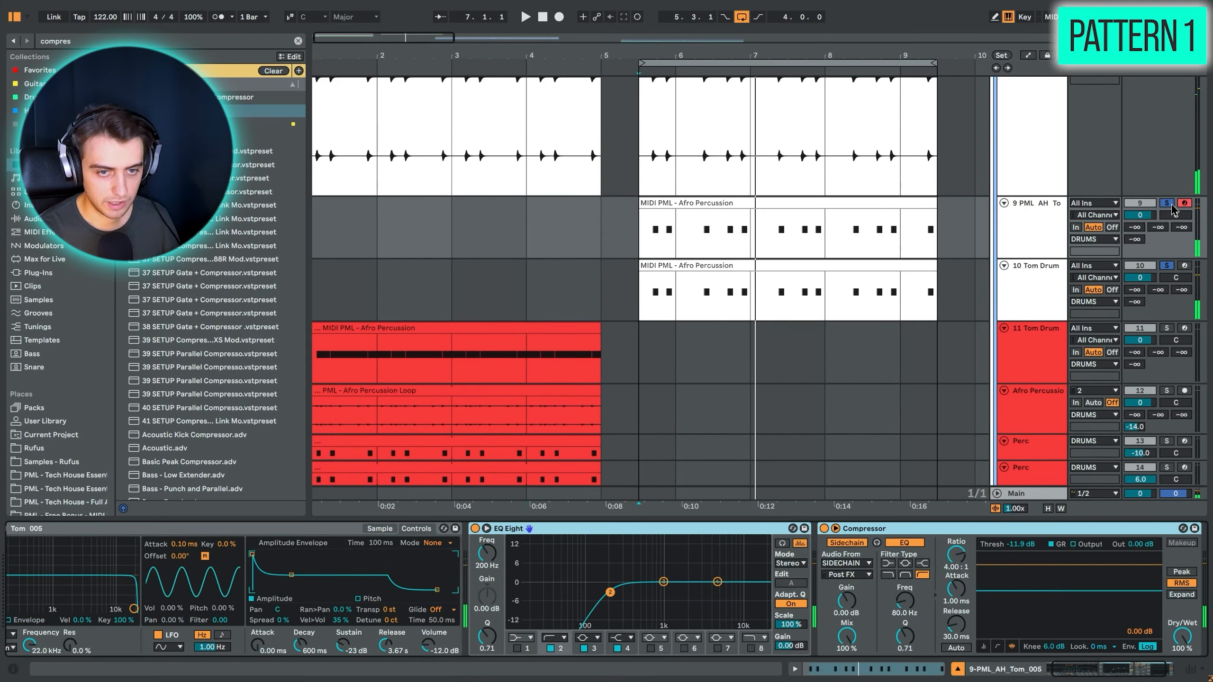
scroll(578, 411, "down", 3)
left_click(618, 386)
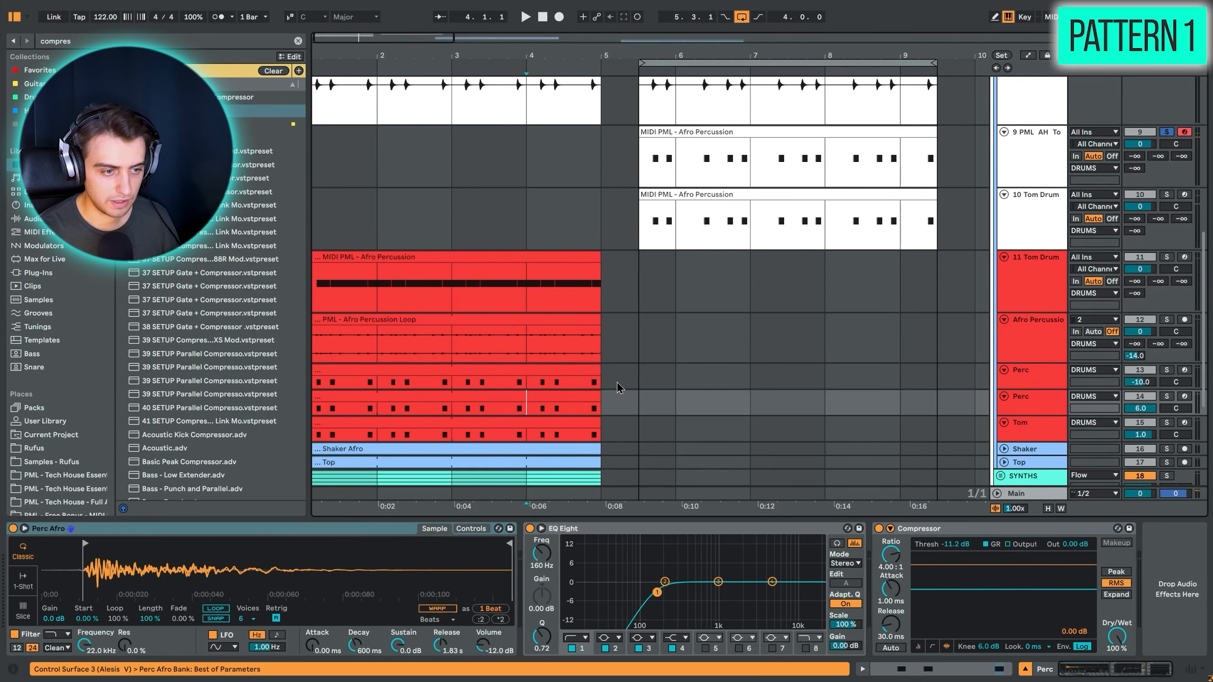
left_click(739, 530)
left_click(930, 531, "shift")
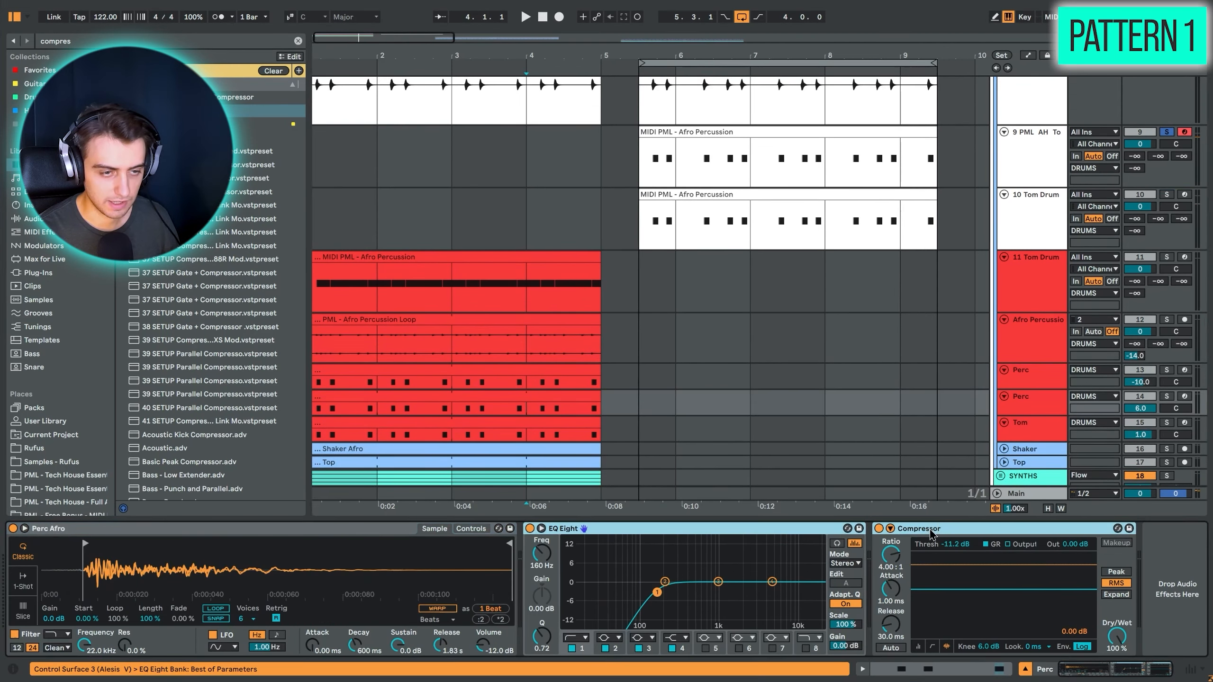
Copy the EQ Eight and Reverb from the Tom track onto the new white Tom Drum track
key("Down")
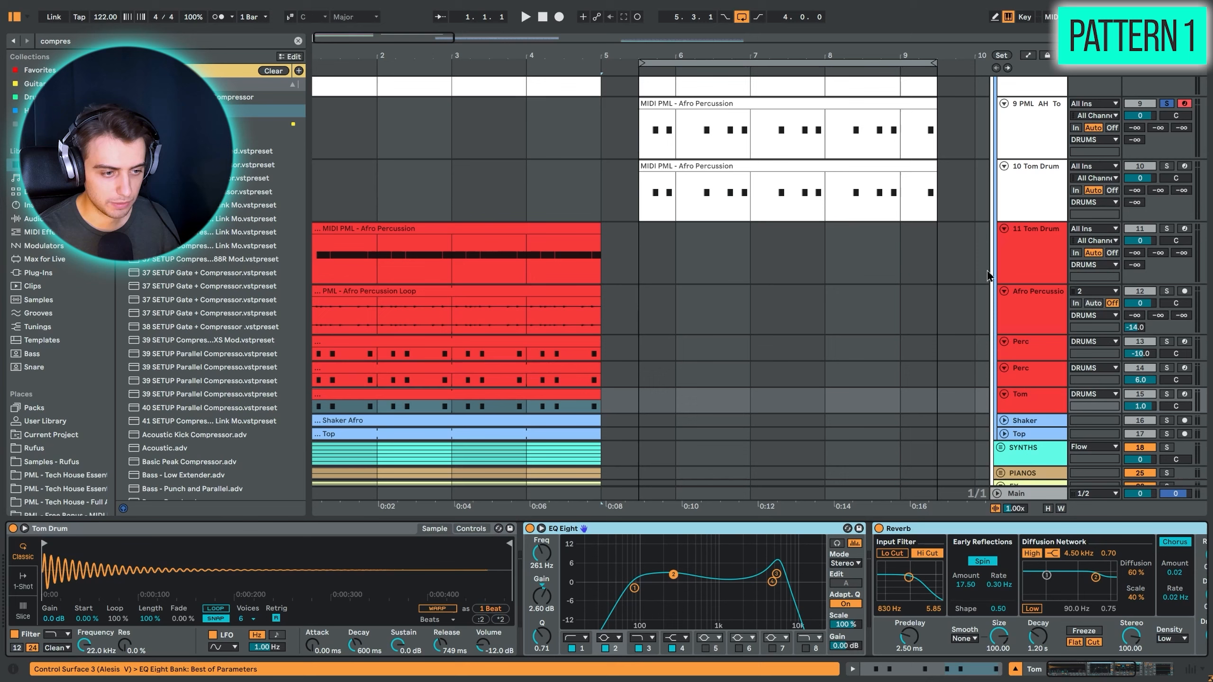
left_click(1025, 188)
left_click(883, 563)
key("super+v")
scroll(843, 323, "down", 3)
scroll(838, 314, "up", 6)
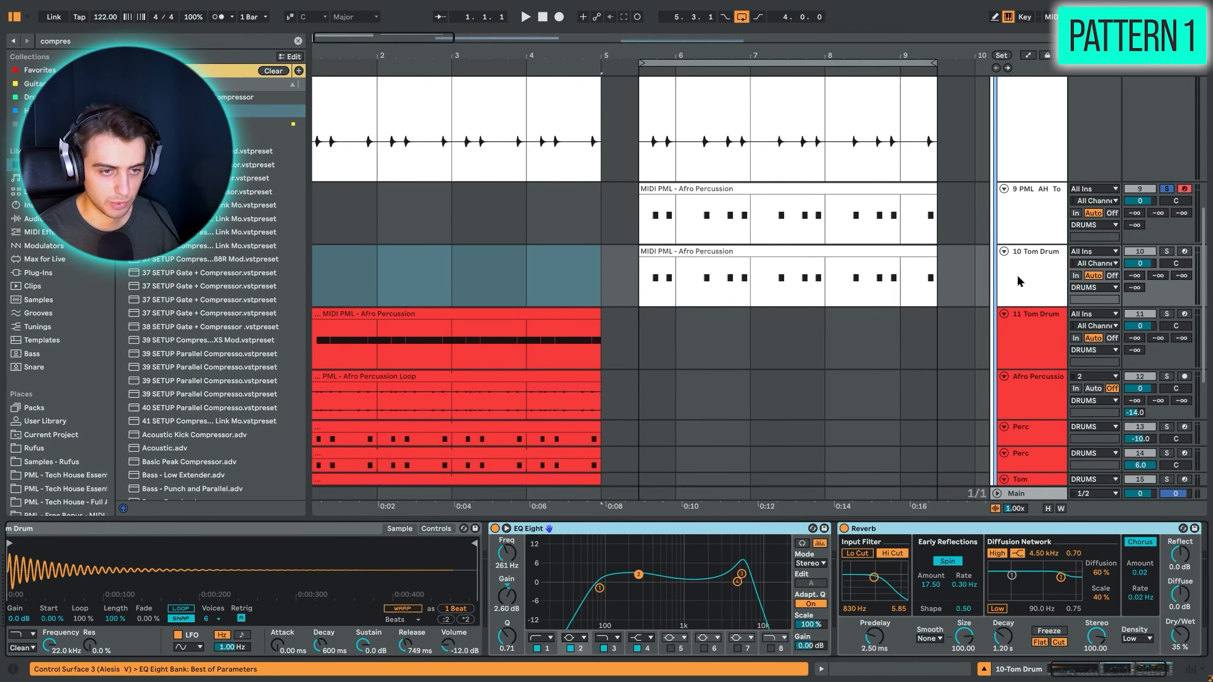
Play the looped section with the new Tom Drum track soloed and select the copied Afro Percussion audio clip
left_click(1167, 252)
left_click(792, 252)
key("space")
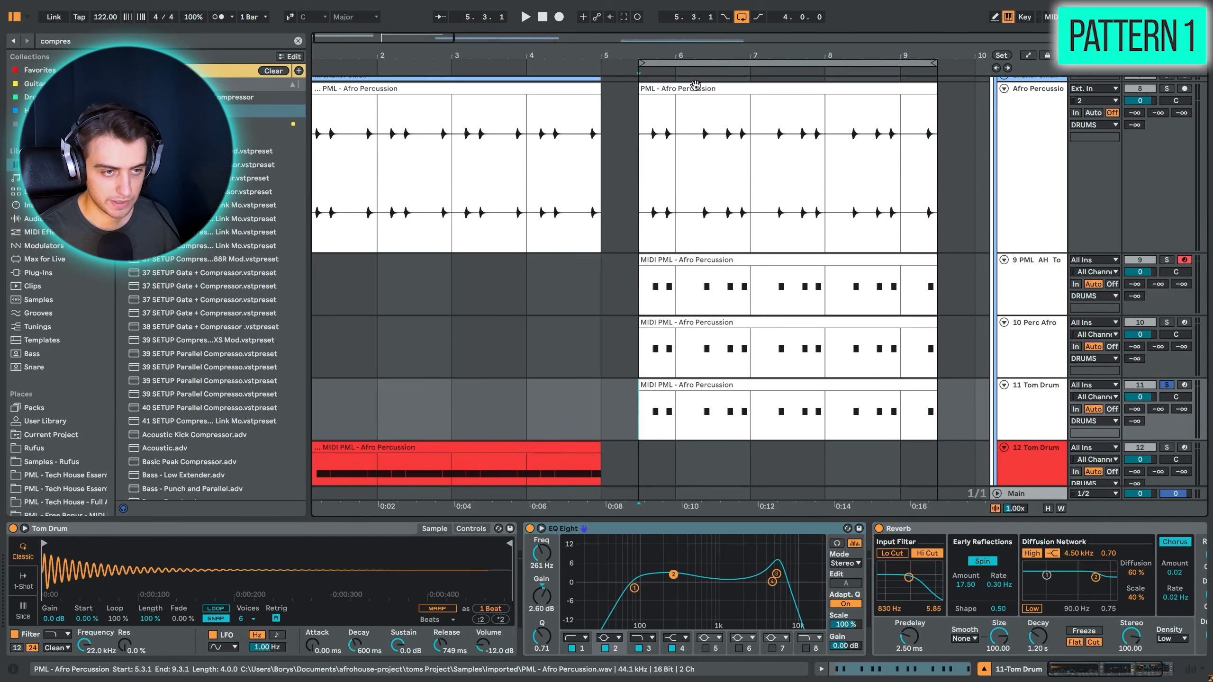
left_click(760, 232)
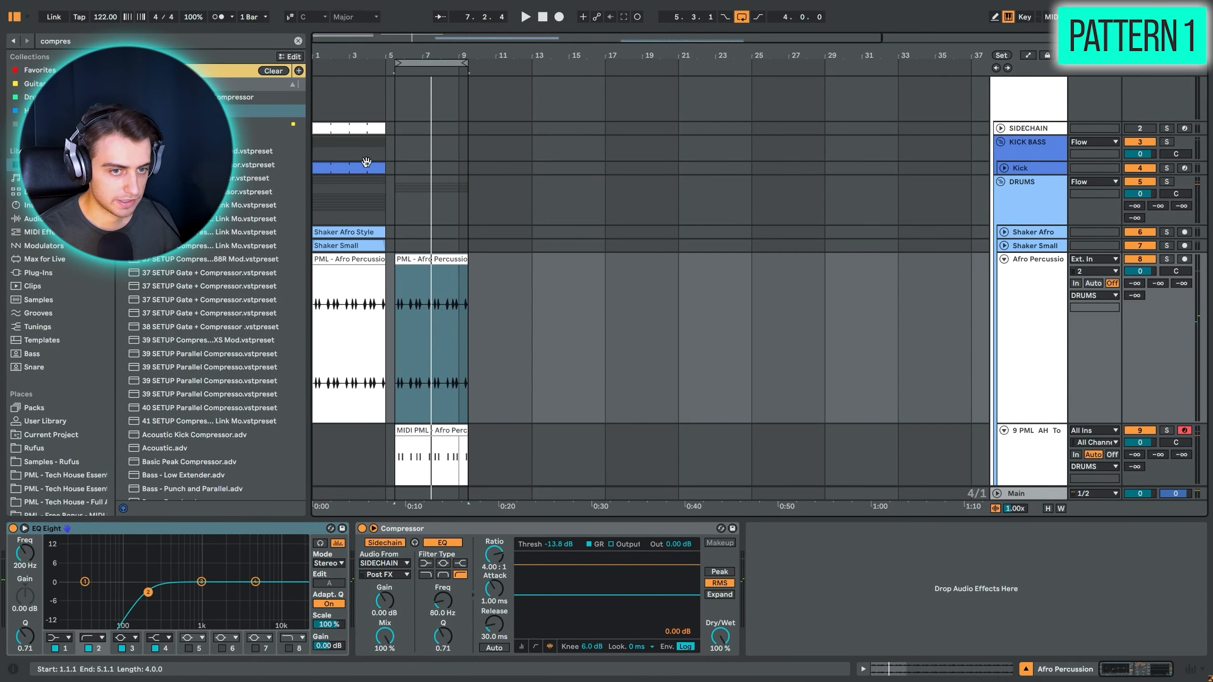
Copy the Kick clip into the looped section at 5.3.1 and play it together with the layered percussion tracks
left_click(366, 162)
key("space")
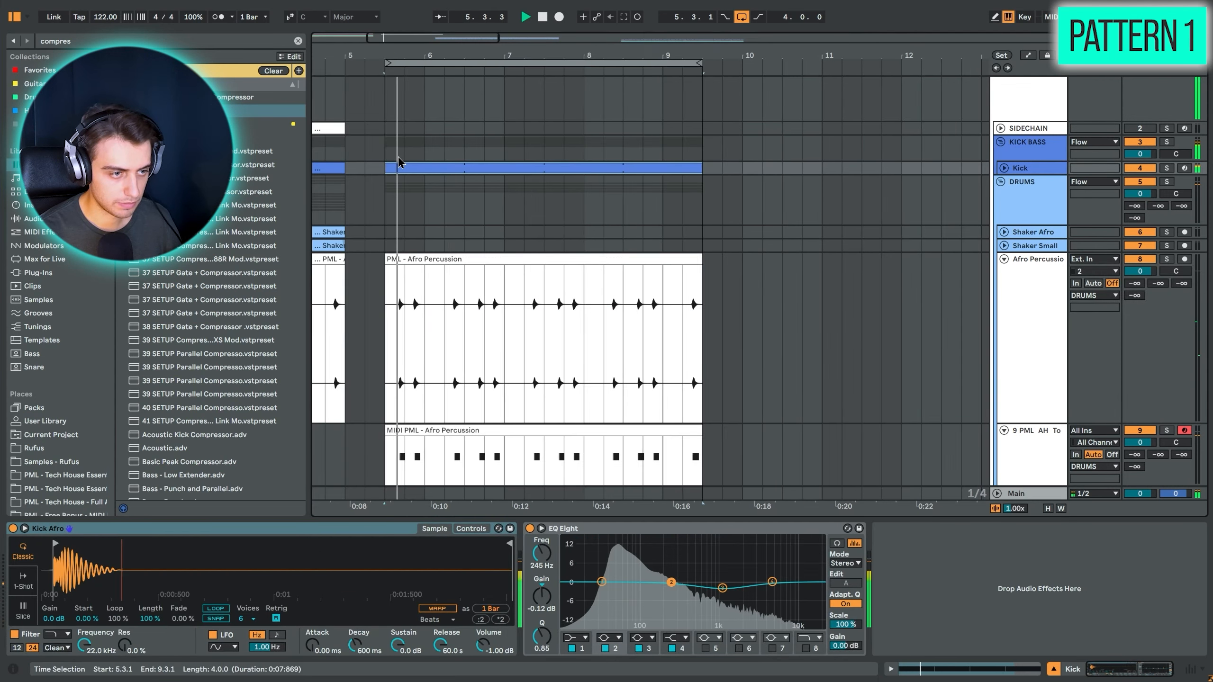
scroll(406, 164, "down", 4)
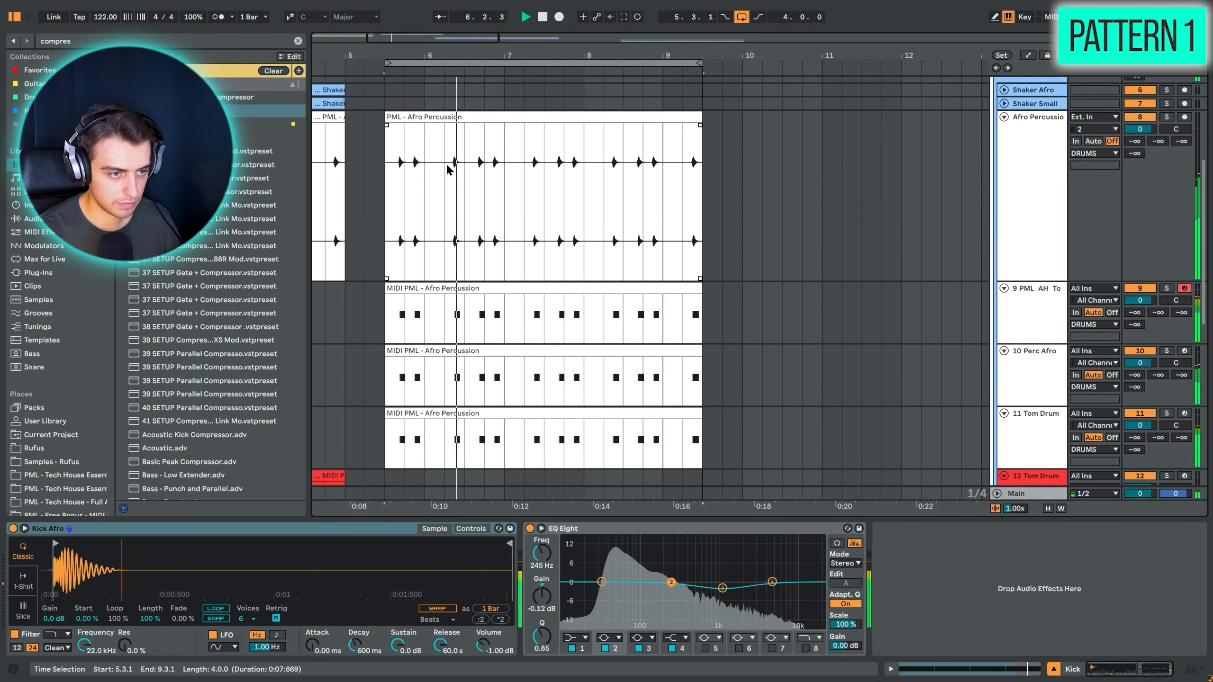
scroll(448, 168, "down", 2)
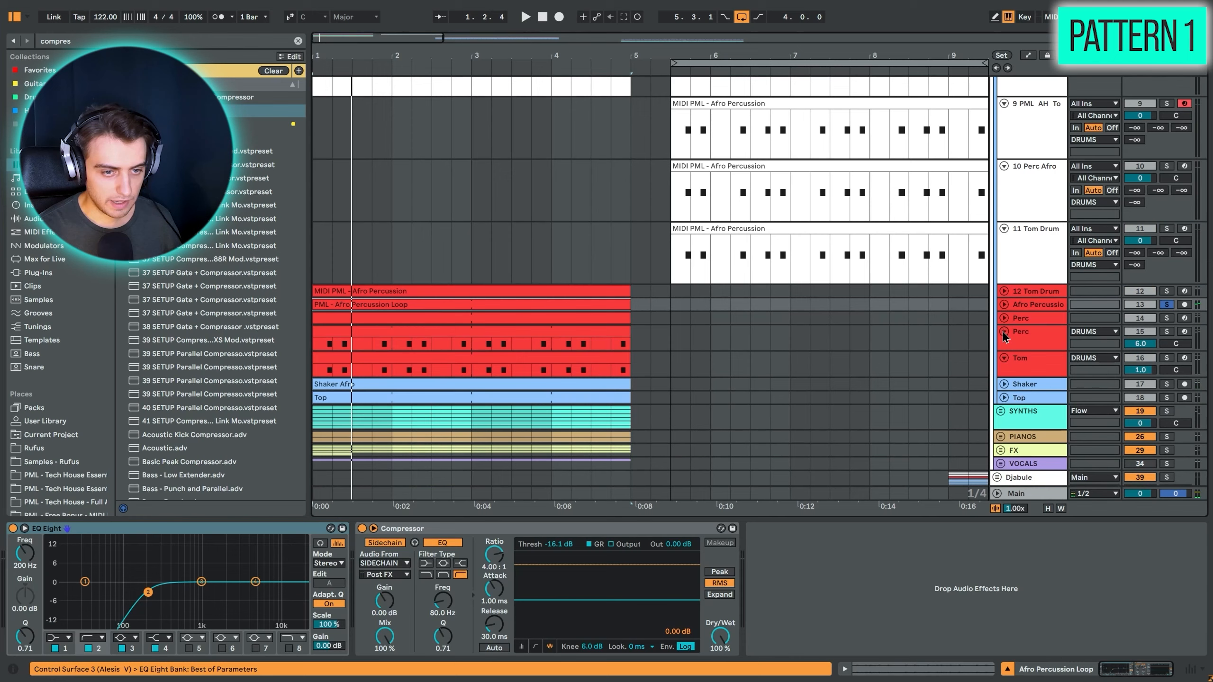
Insert an audio track below 11 Tom Drum, place the PML - Afro Percussion Loop clip across the looped section, and solo it
right_click(1021, 260)
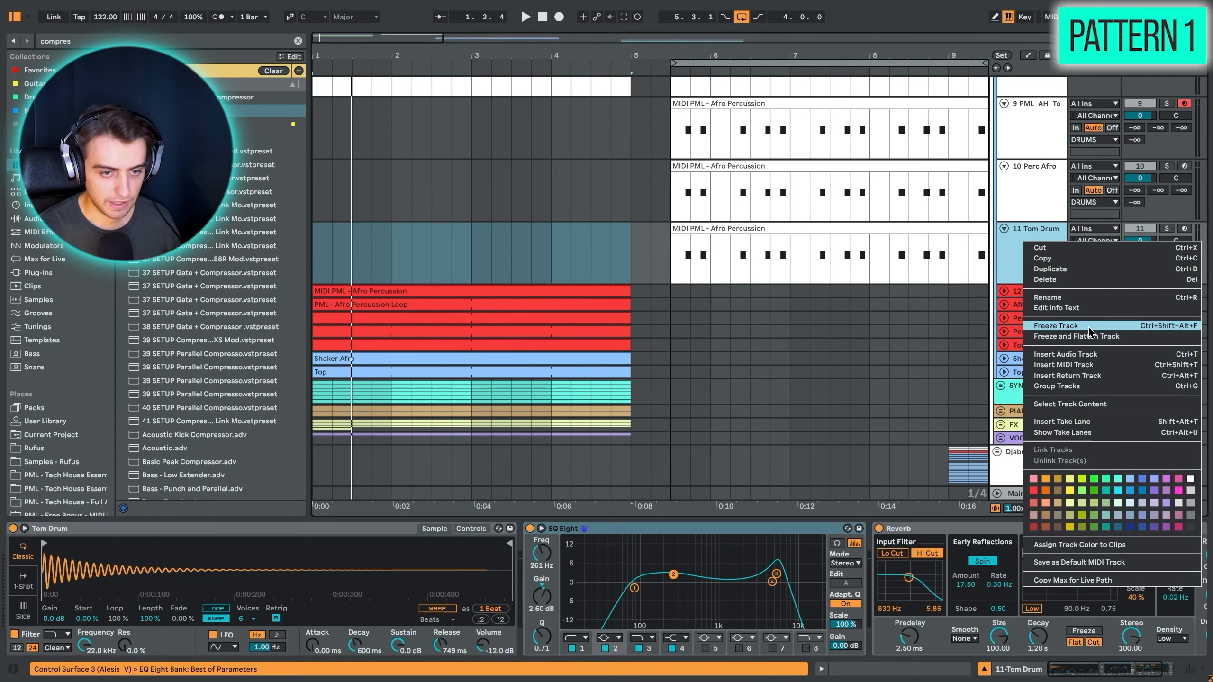
left_click(937, 330)
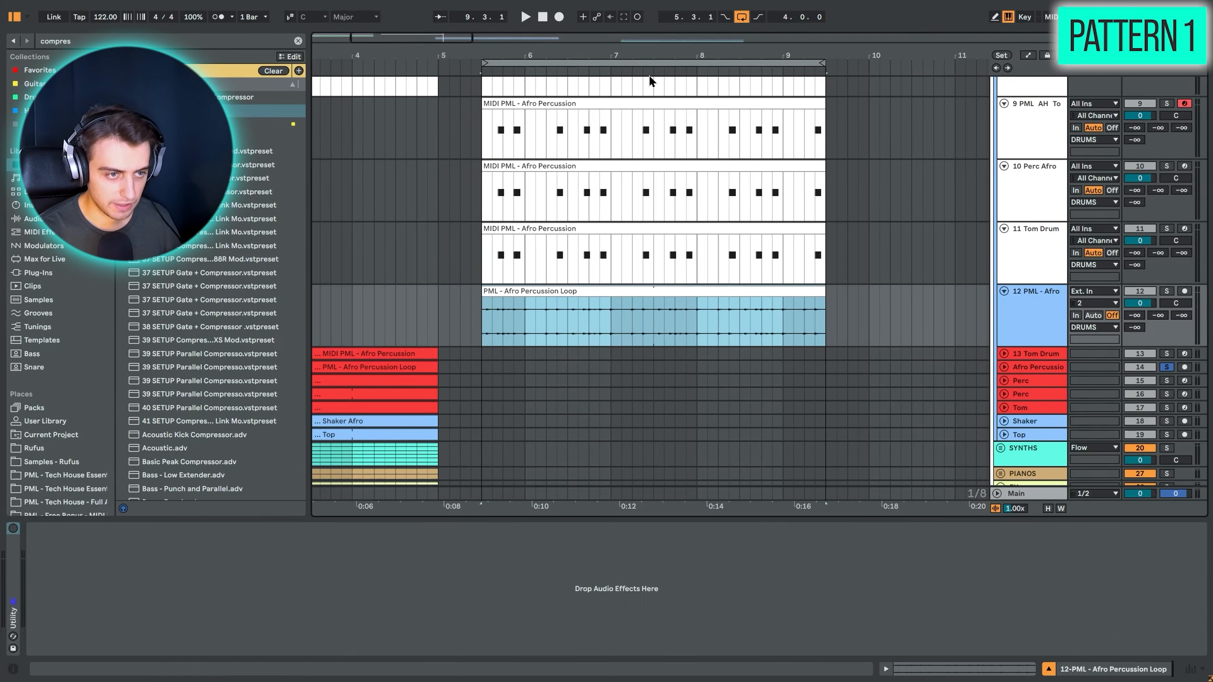
left_click(1166, 292)
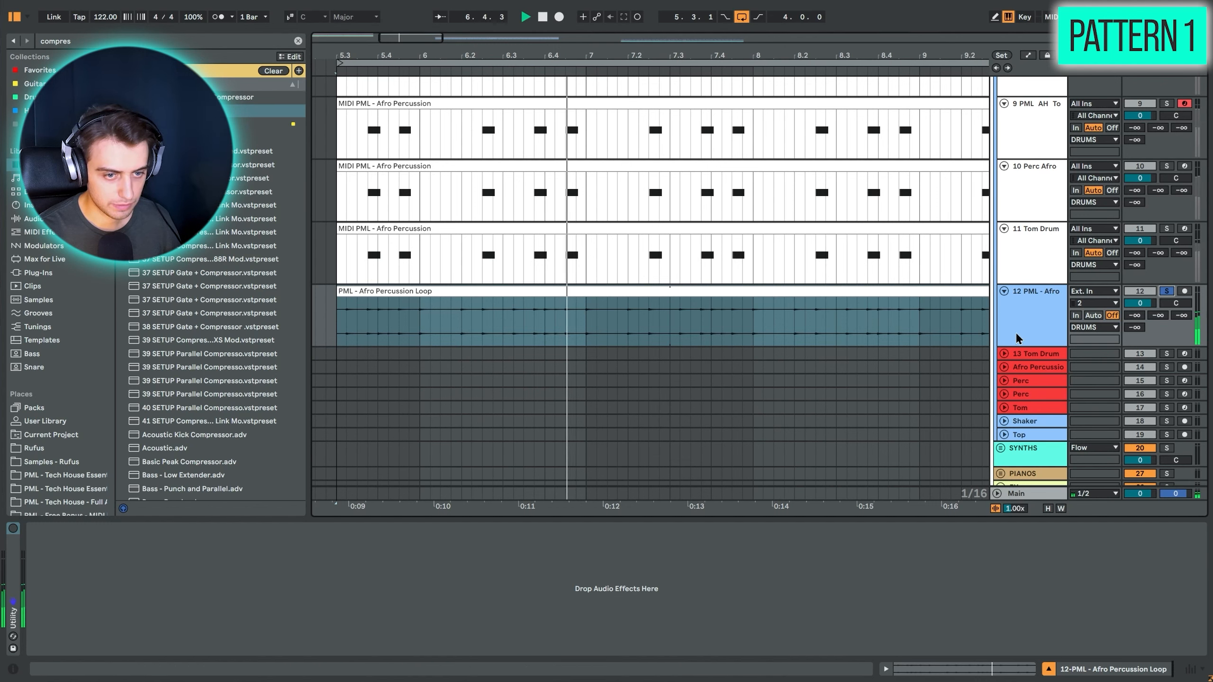
Unsolo the new Afro Percussion Loop track, play the looped section with all layers, and make that track taller
left_click(1167, 292)
key("space")
key("space")
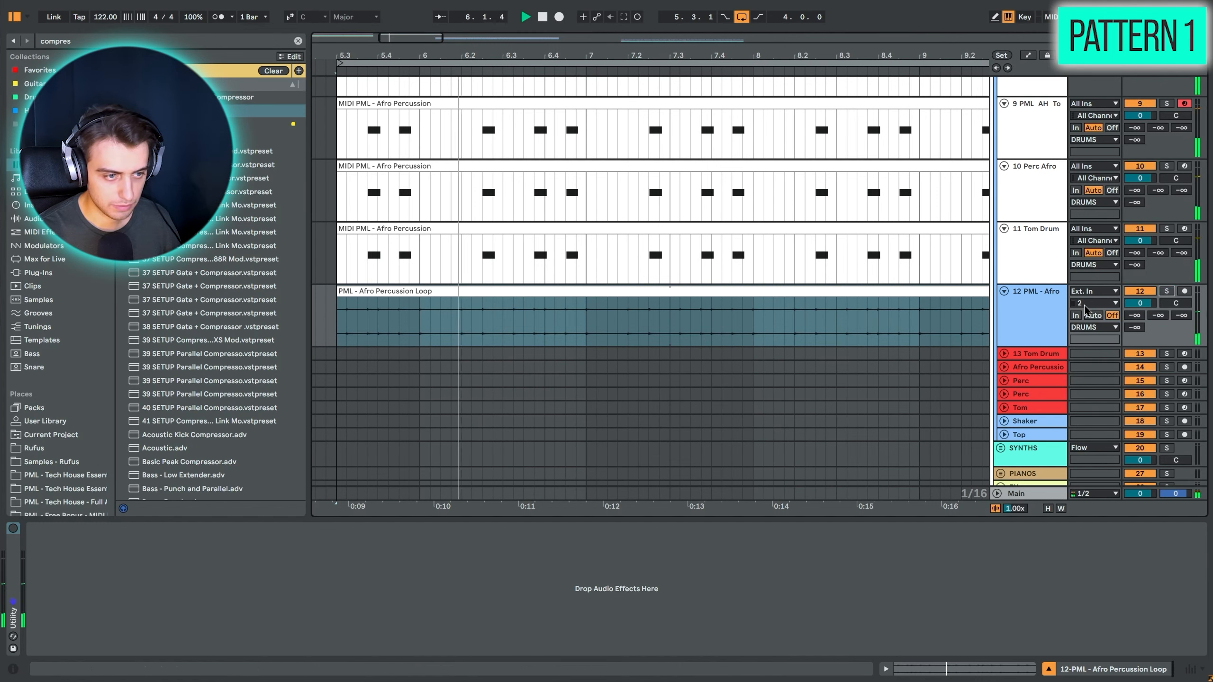
left_click_drag(1032, 345, 1033, 382)
left_click(939, 324)
key("space")
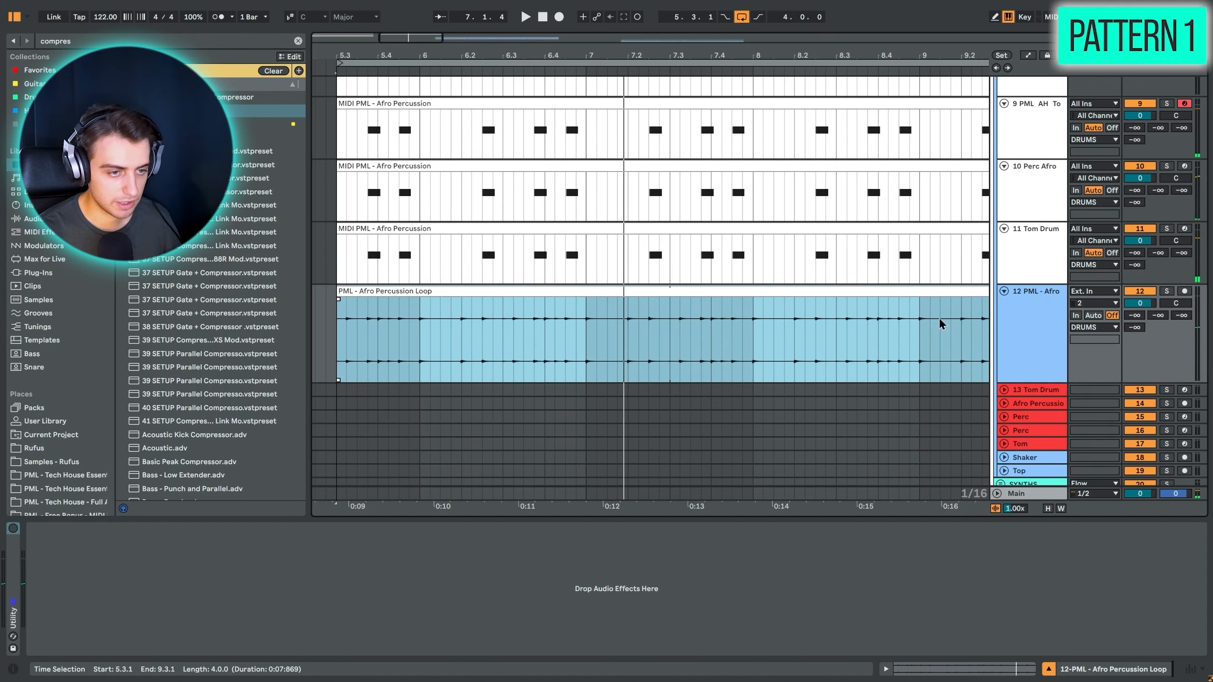
Examine the Afro Percussion Loop clip's waveform and play it against the layered percussion clips
double_click(725, 309)
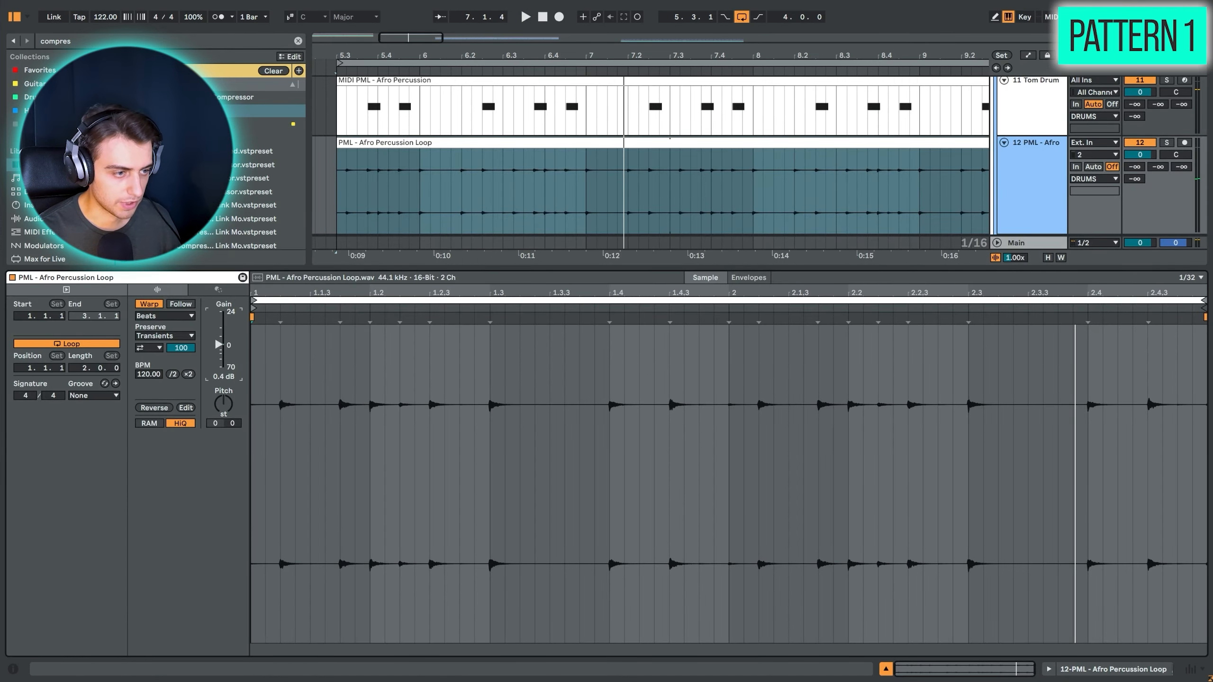
key("space")
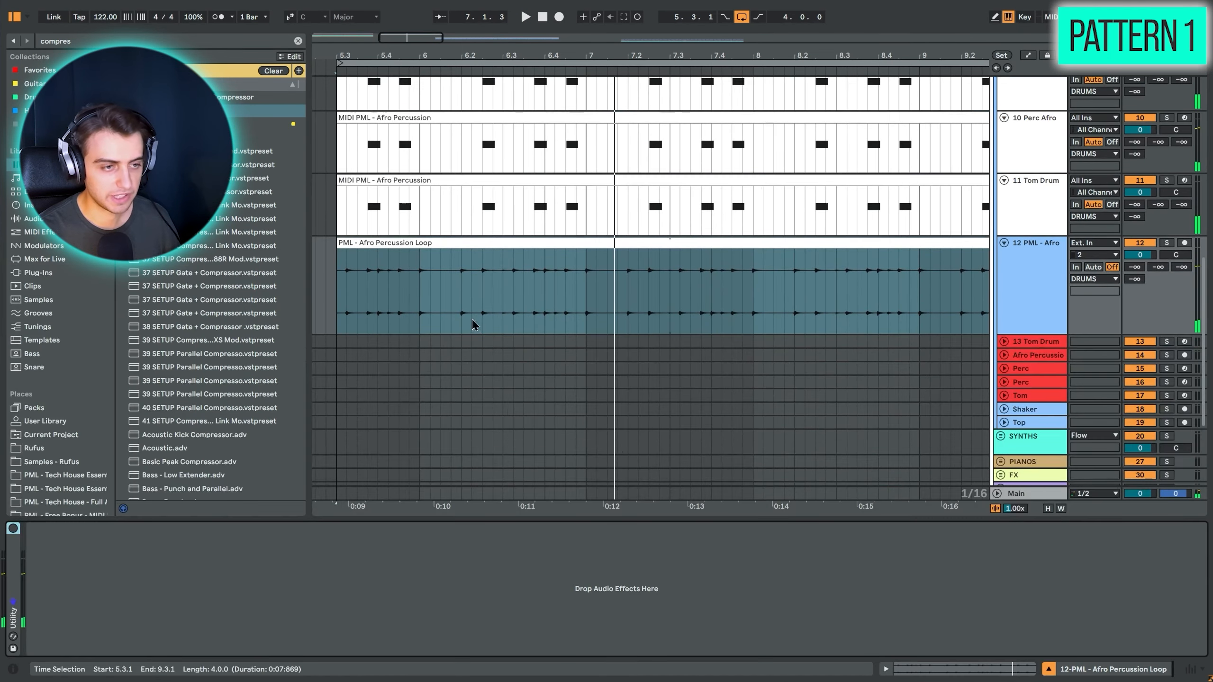
left_click(450, 243)
left_click_drag(445, 53, 445, 52)
scroll(580, 305, "up", 5)
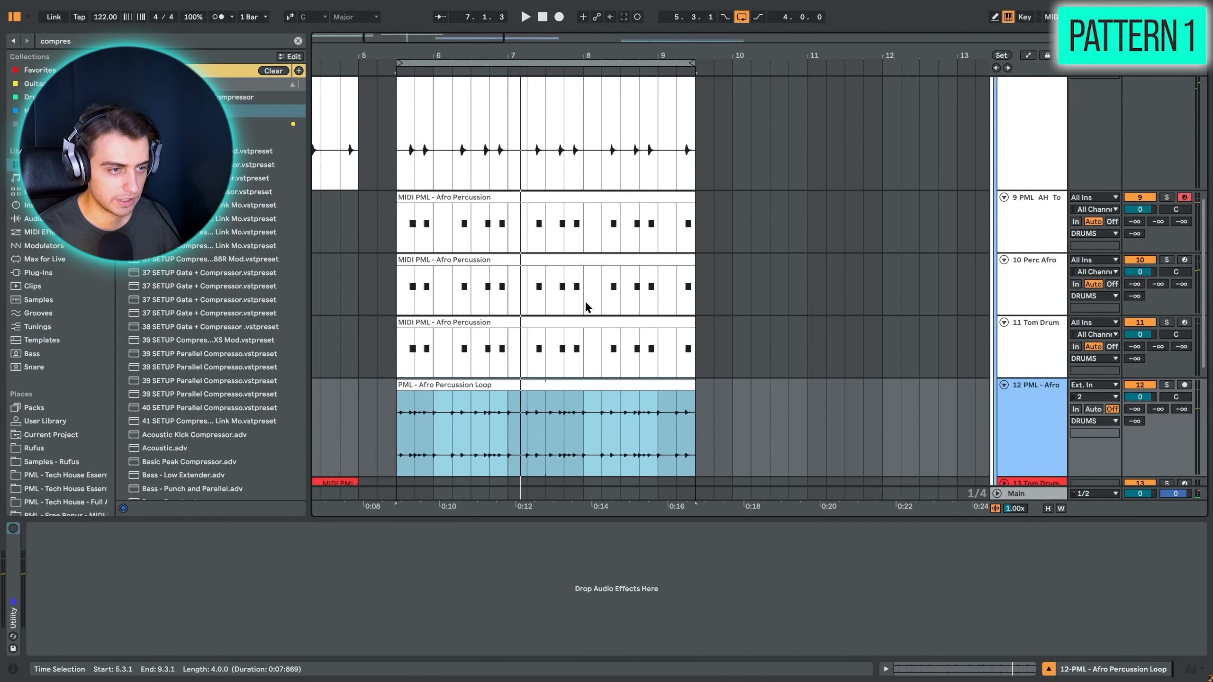
scroll(531, 282, "down", 5)
scroll(531, 280, "down", 8)
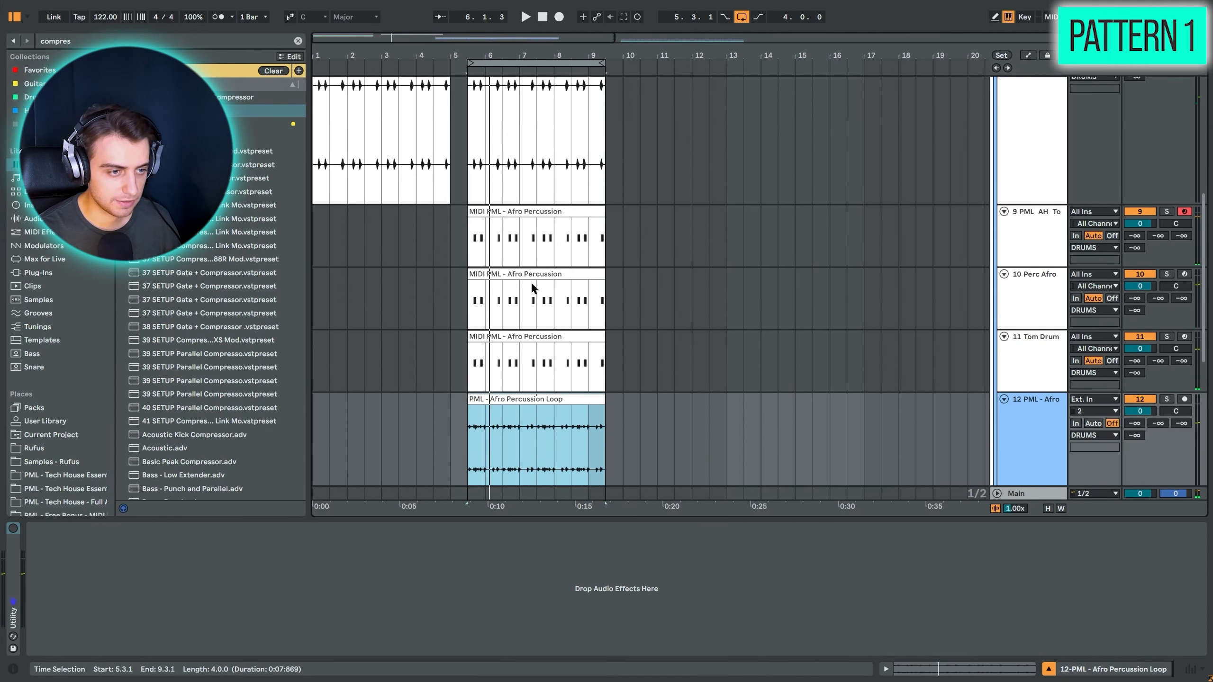
scroll(526, 289, "up", 5)
scroll(527, 292, "up", 5)
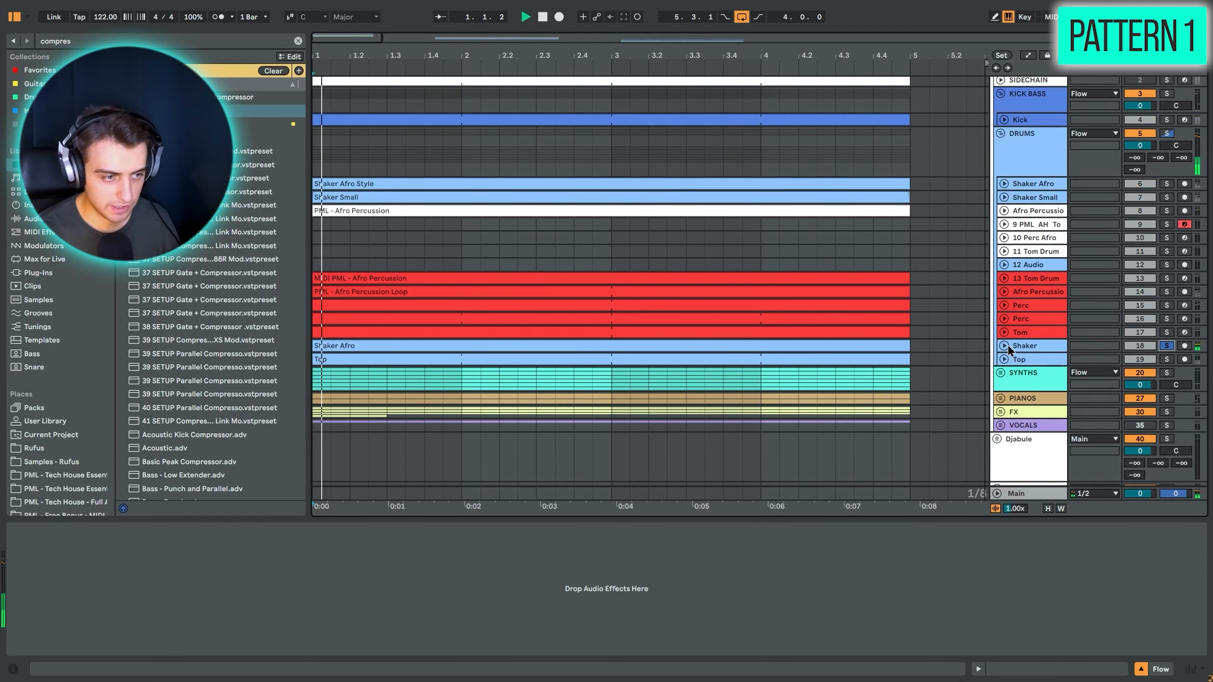
Expand the soloed Shaker track and compare its sound with EQ Eight off and on during playback
left_click(1006, 346)
scroll(845, 333, "down", 2)
left_click_drag(1029, 307, 1024, 404)
scroll(709, 295, "down", 2)
scroll(709, 295, "down", 2)
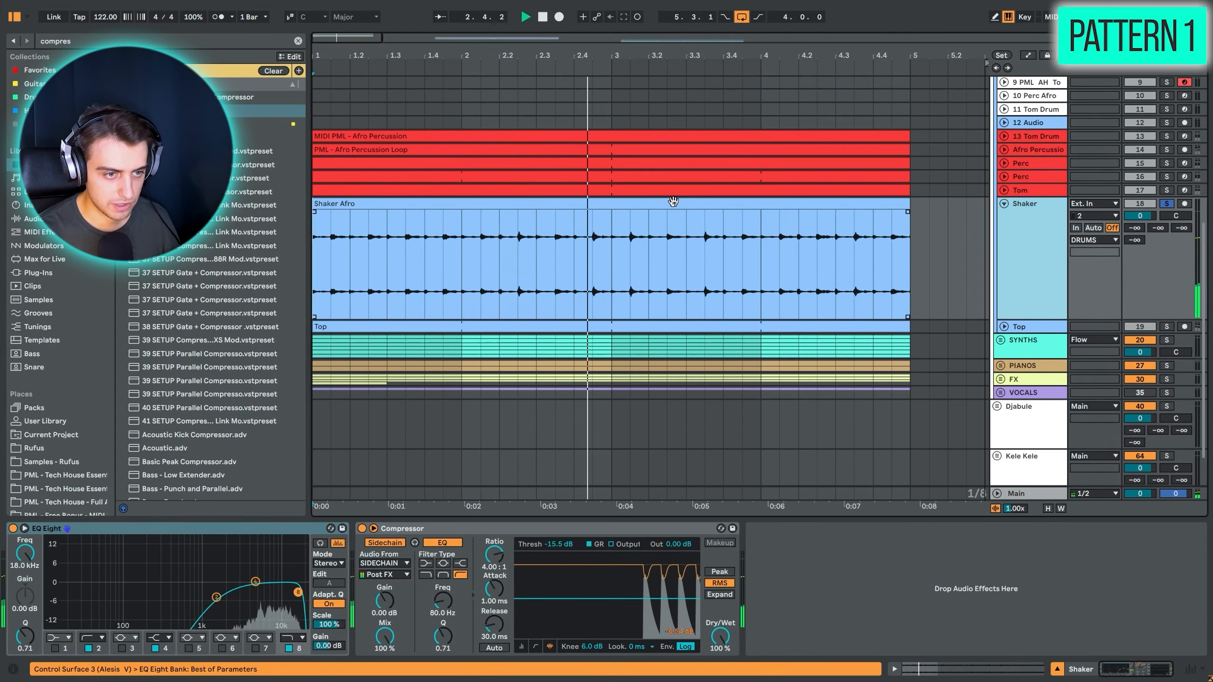
left_click(673, 203)
left_click(13, 528)
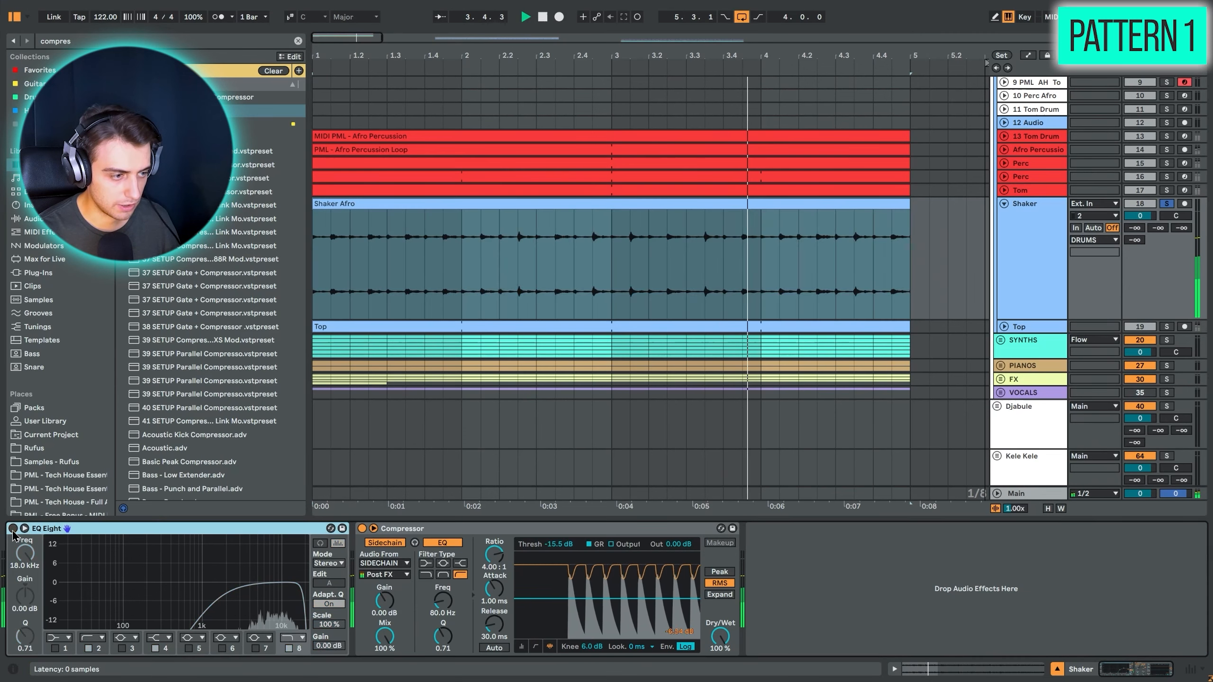
left_click(13, 528)
key("space")
Expand the Top track, play its loop soloed, and stop playback
left_click(1005, 327)
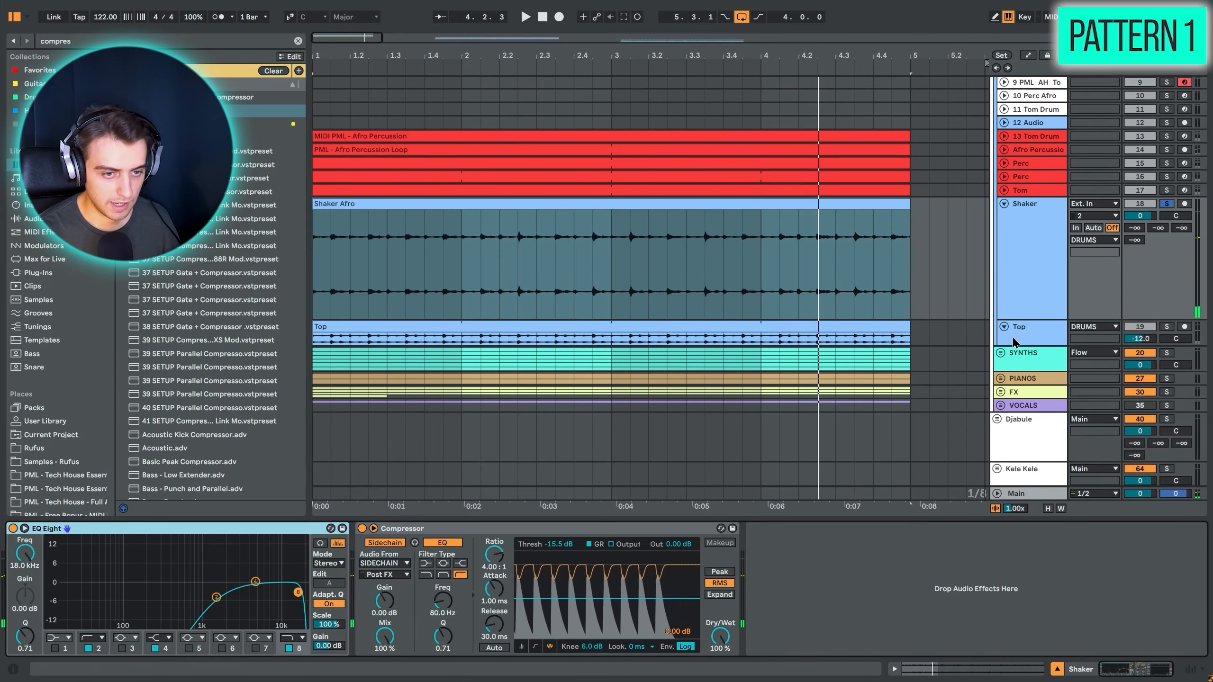
left_click_drag(1011, 346, 1010, 492)
scroll(889, 373, "down", 3)
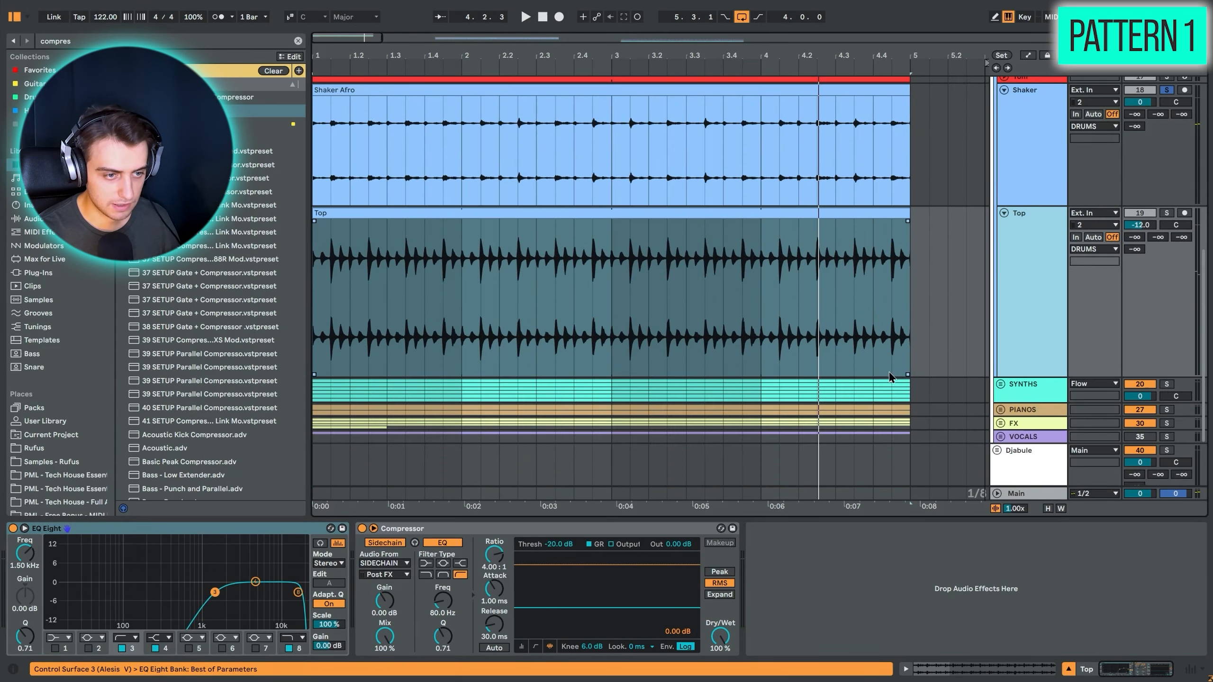
left_click(1167, 214)
key("space")
left_click(1030, 235)
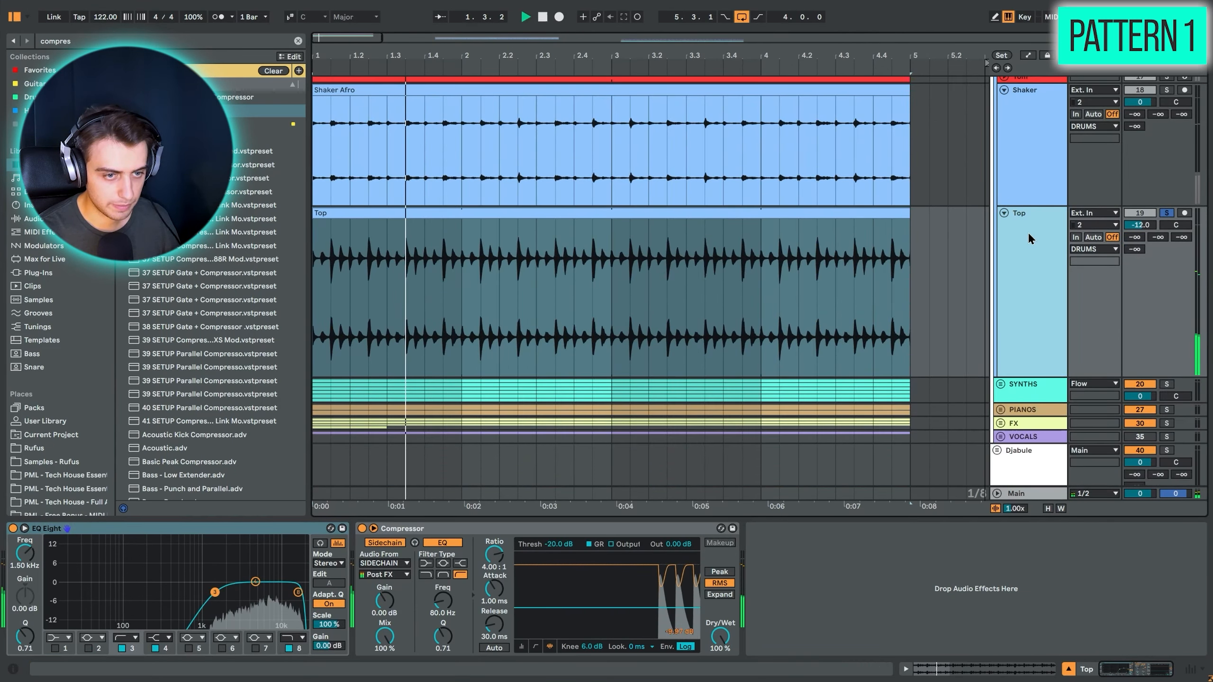
left_click(770, 215)
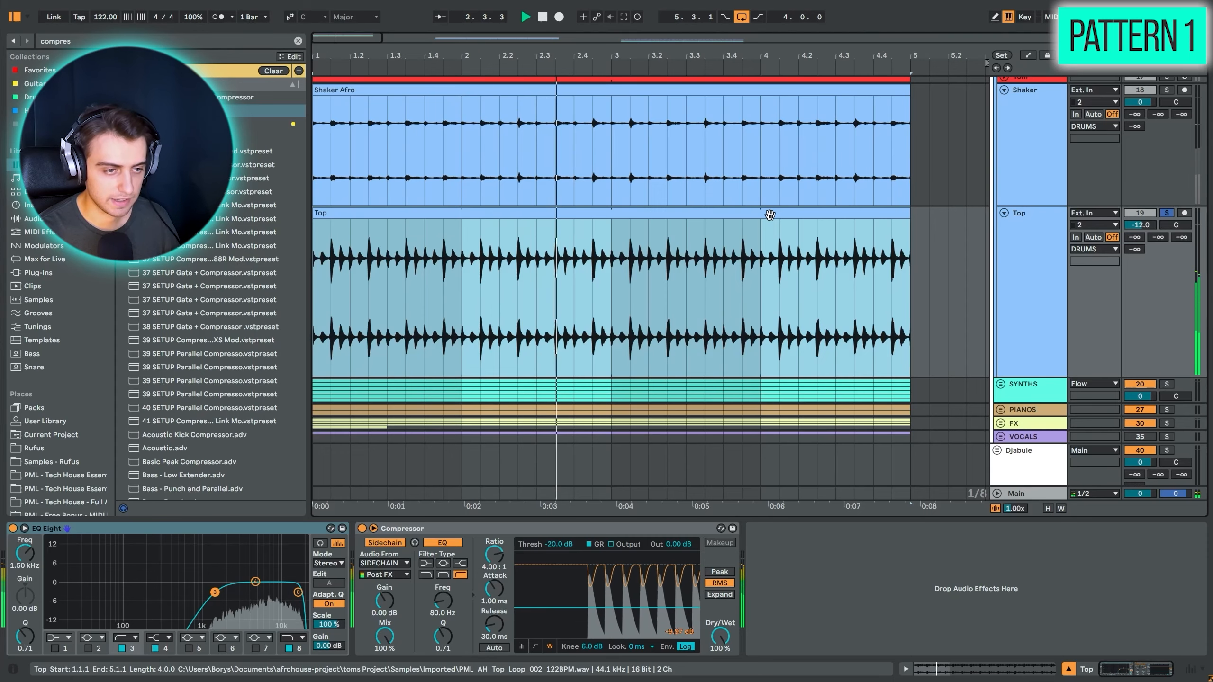
scroll(1008, 184, "up", 10)
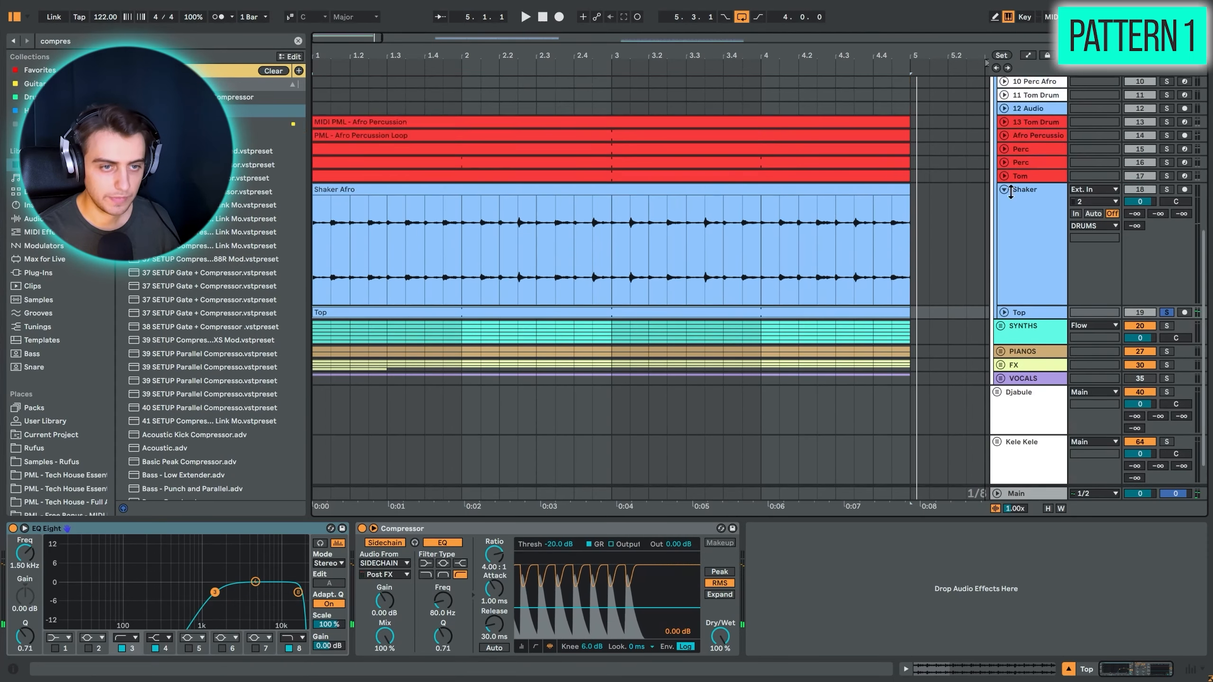
key("space")
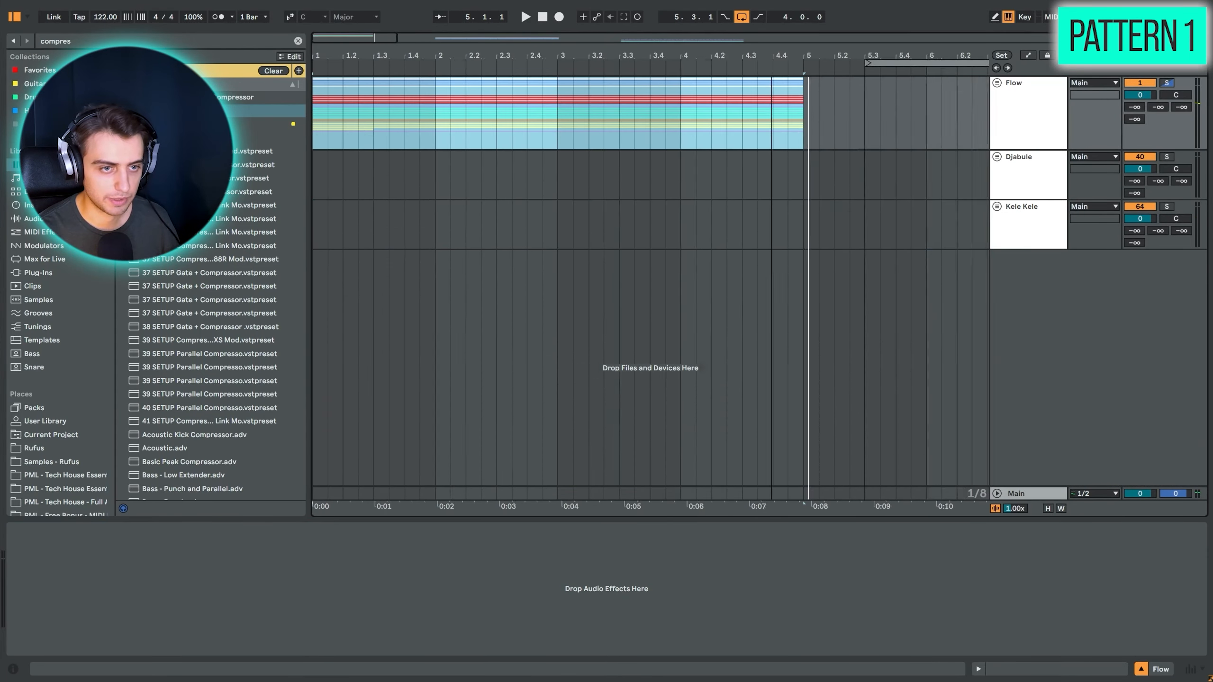
Loop the Djabule group's section from bar 9 to bar 17 and play it
left_click_drag(429, 175, 550, 173)
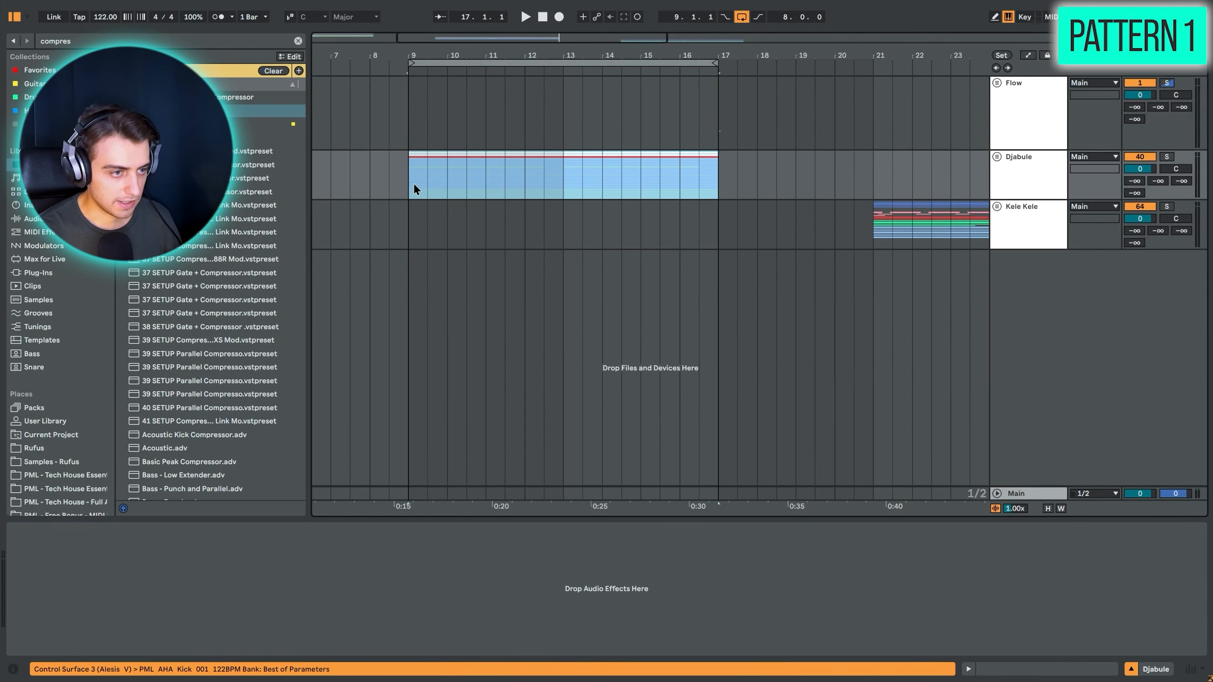
left_click(414, 189)
key("space")
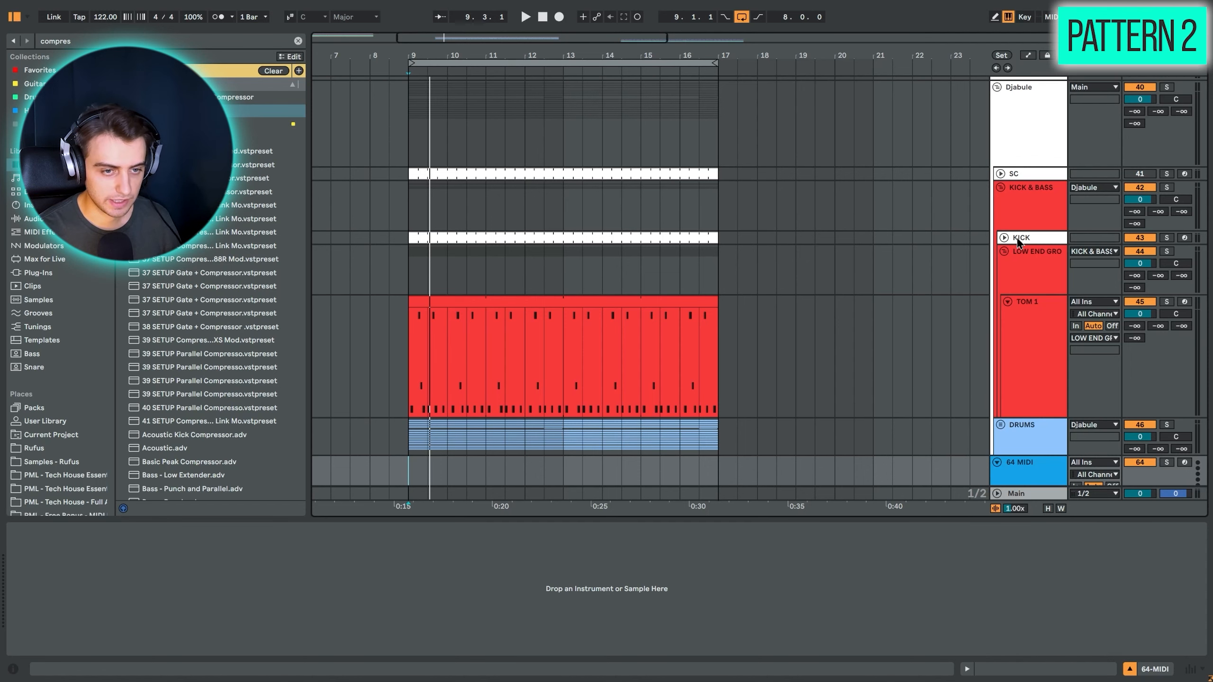
Solo the KICK track and the LOW END GROOVE group in Djabule and play them together
left_click(1019, 242)
left_click(1050, 274)
left_click(1167, 251)
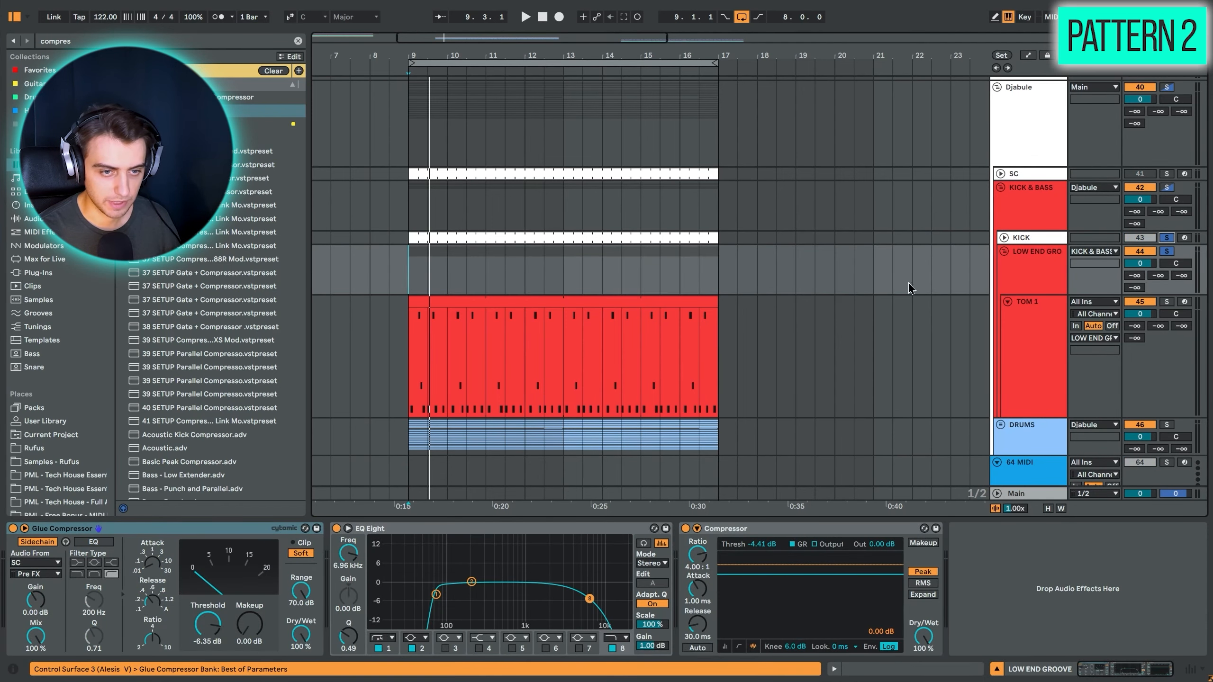
key("space")
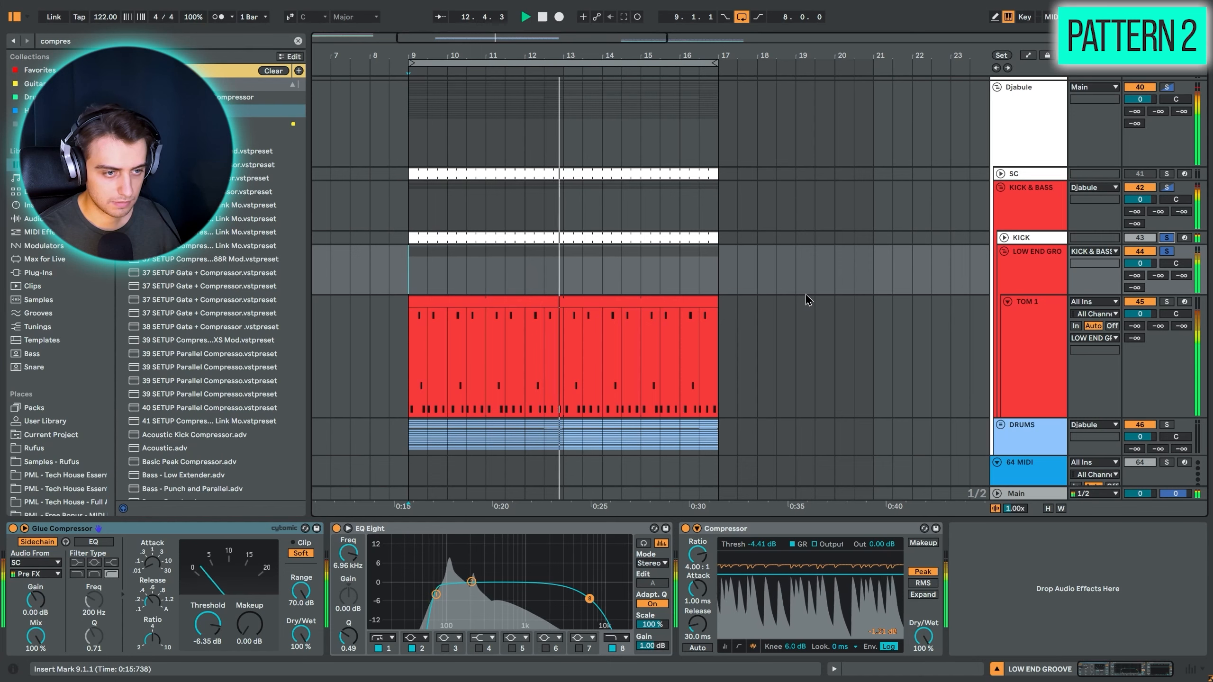
Stop playback and copy the Djabule KICK clip to bar 36 on its own track
left_click(693, 234)
key("space")
left_click(766, 241)
key("super+v")
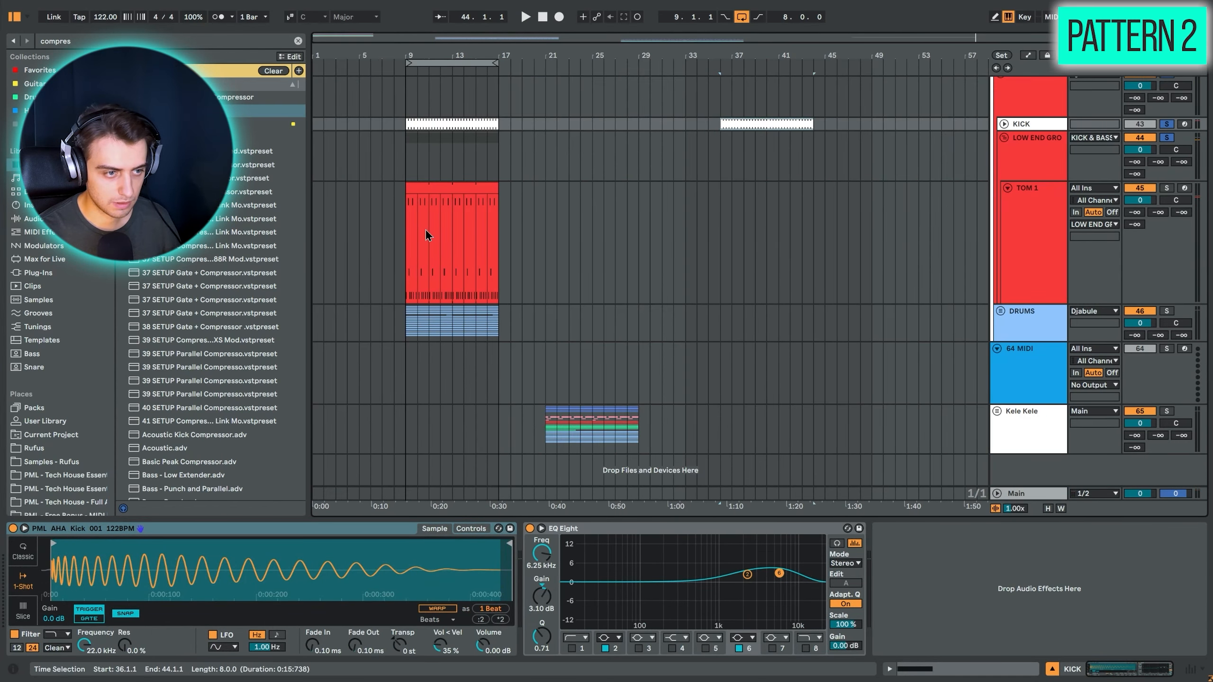
Copy the TOM 1 clip to bar 36 and delete all notes from the copy
left_click(461, 189)
left_click(722, 220)
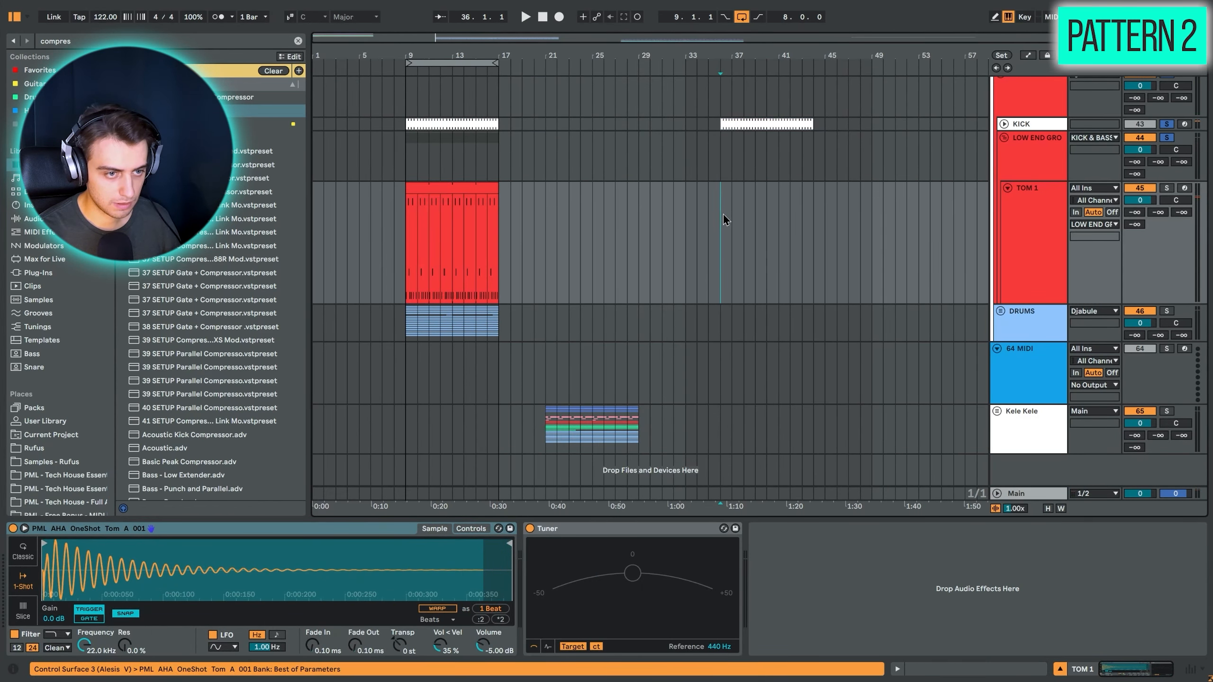
key("super+v")
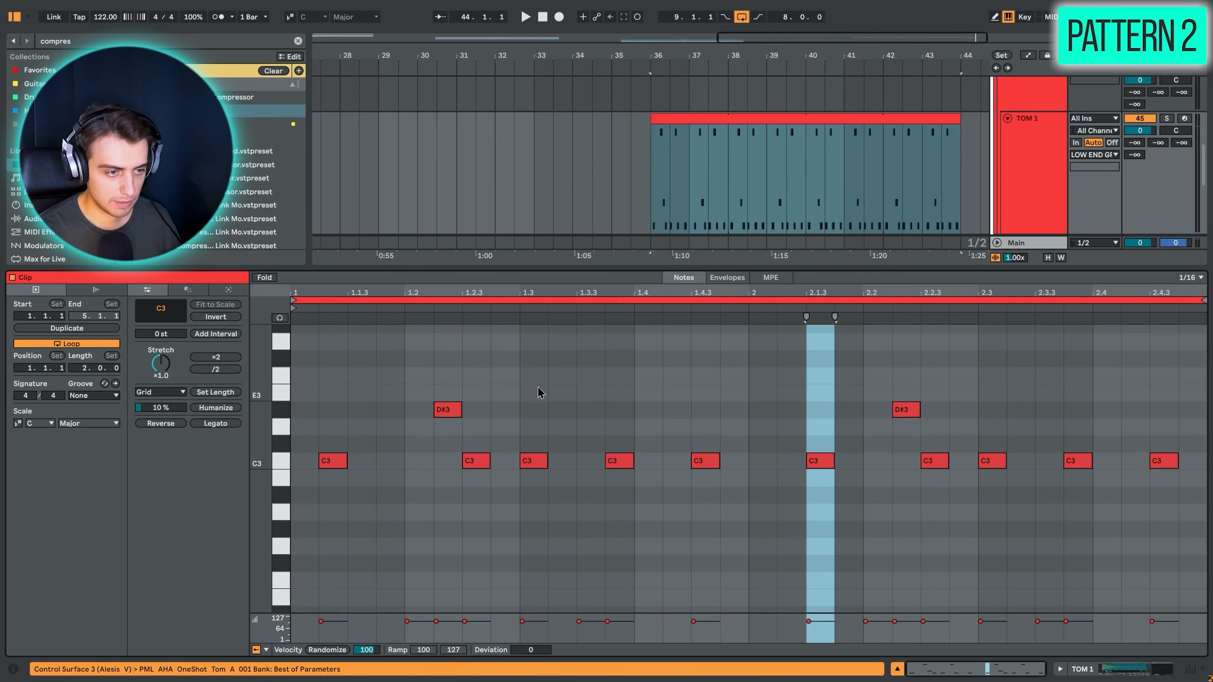
key("super+a")
key("Delete")
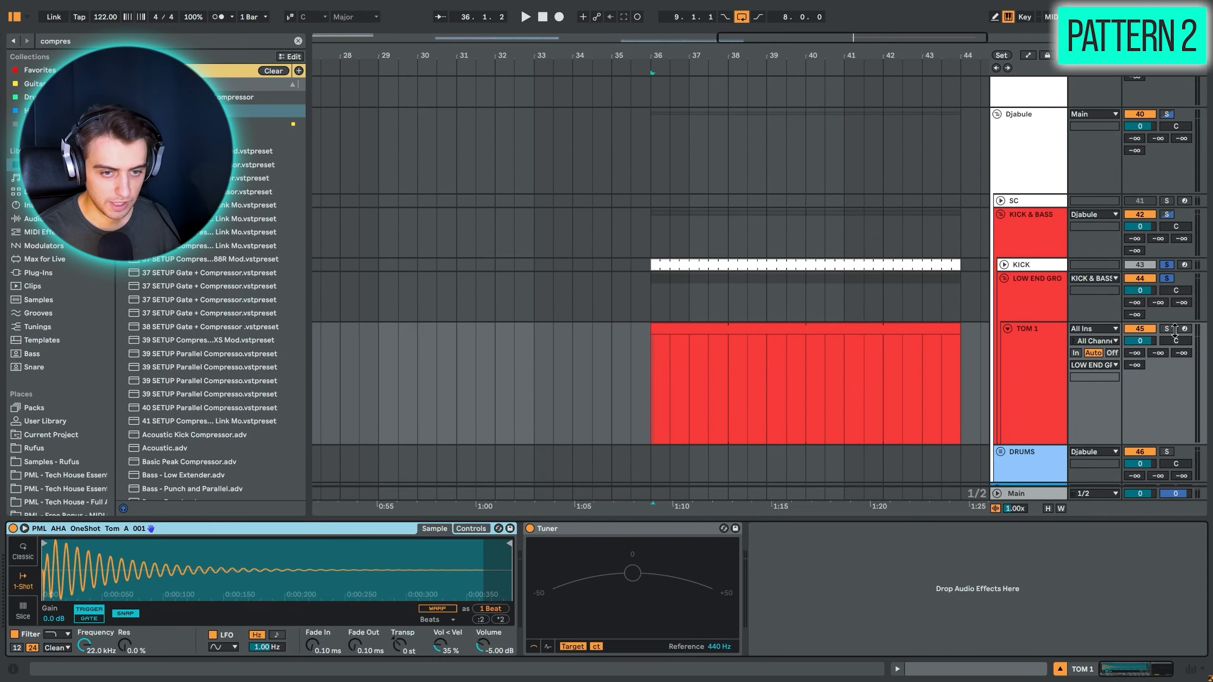
Arm the TOM 1 track and audition its PML AHA OneShot Tom sample
left_click(1185, 329)
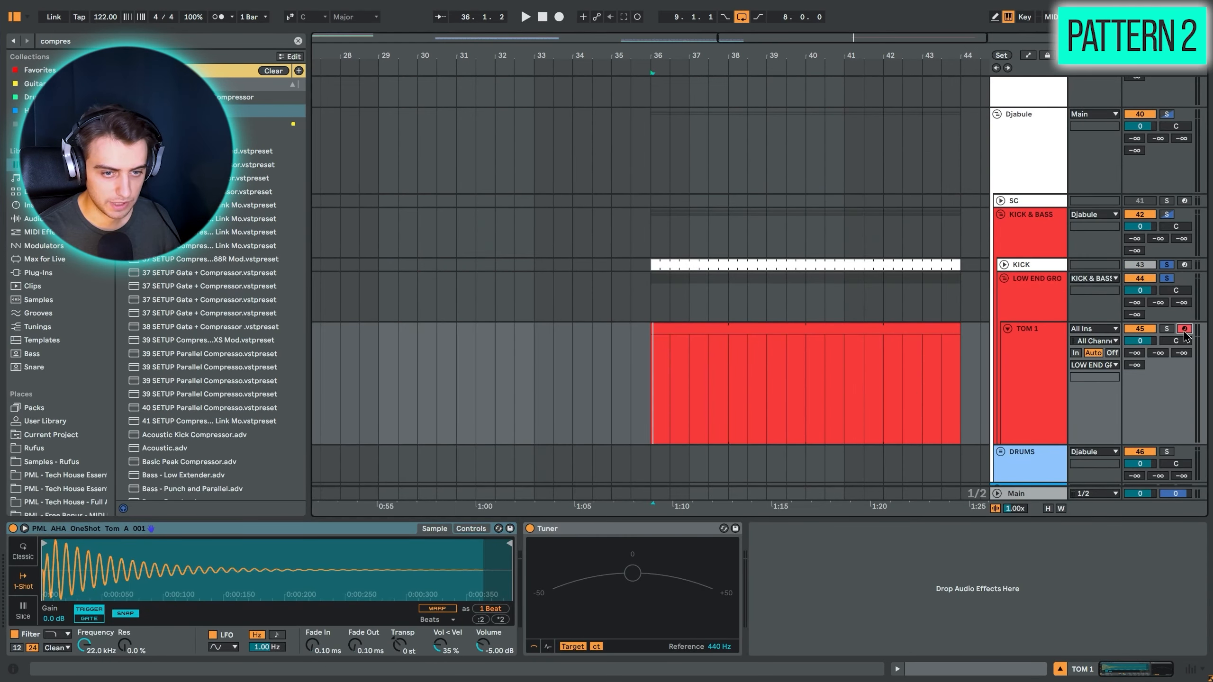
key("z")
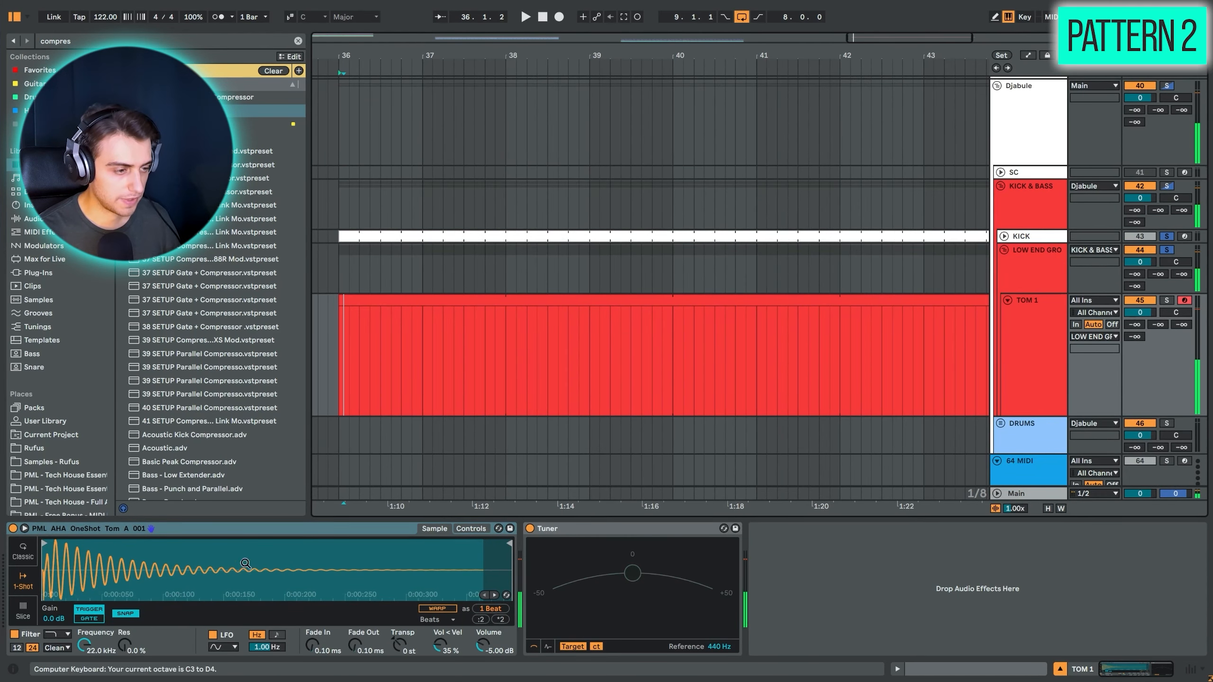
key("a")
Draw sixteenth notes in the empty TOM 1 clip: C3 at 1.1.2, C4 at 1.2.1 and D3 at 1.2.2
key("ctrl+shift+m")
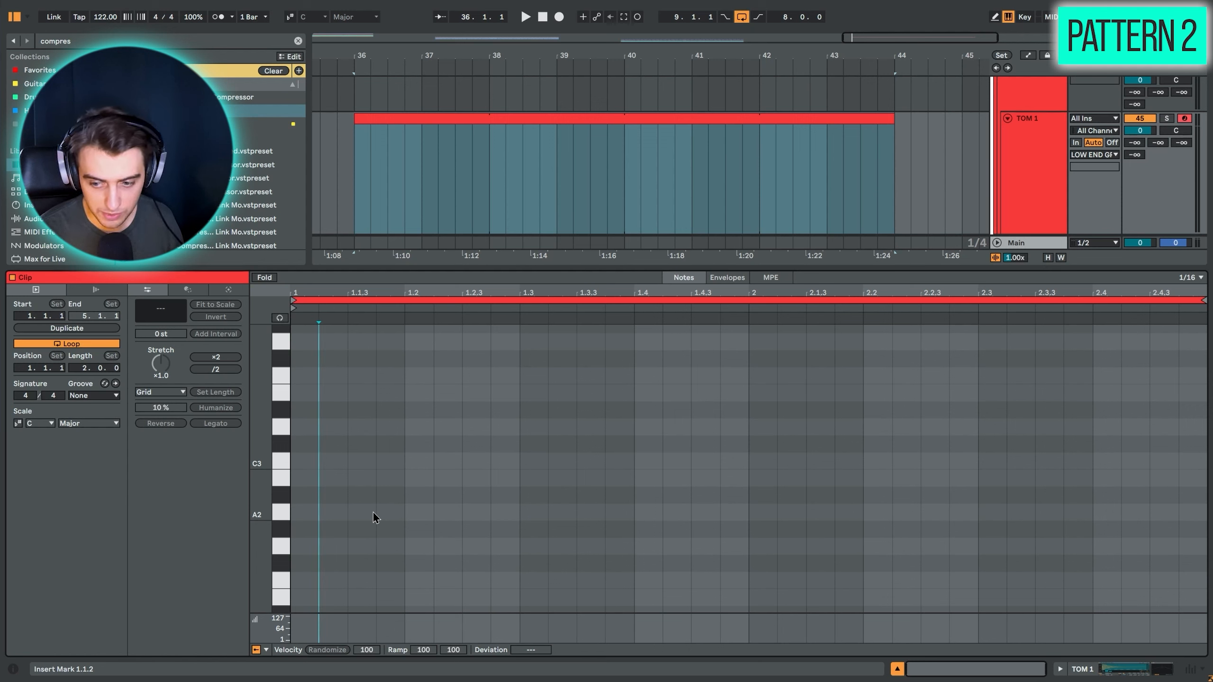
left_click(337, 457)
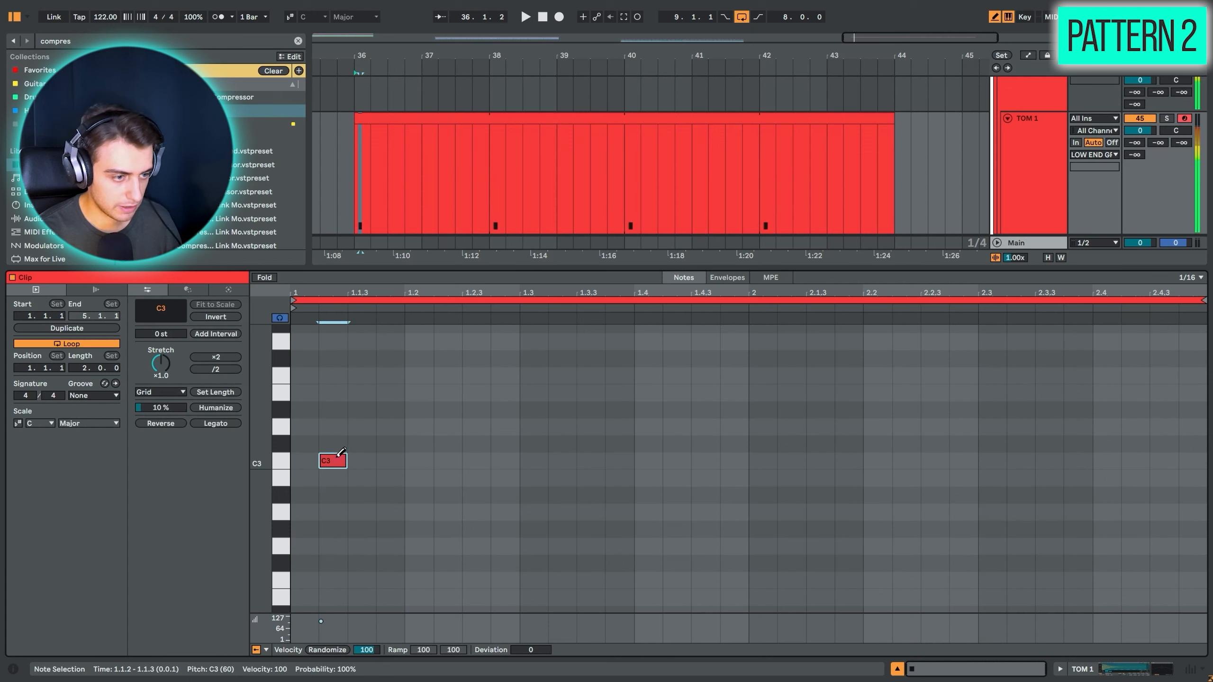
scroll(421, 349, "up", 3)
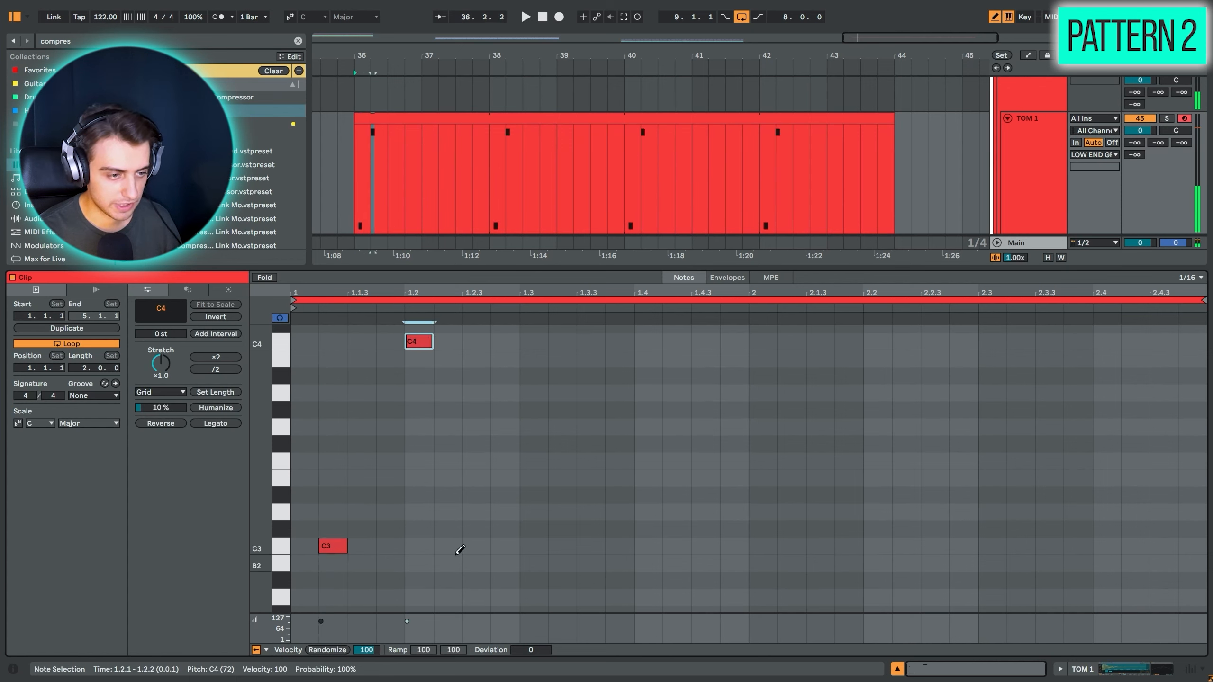
left_click(451, 528)
left_click_drag(451, 528, 454, 512)
Add a C3 note at 1.3.1, play the clip over the kick, and shift that note back to 1.2.3
left_click(531, 547)
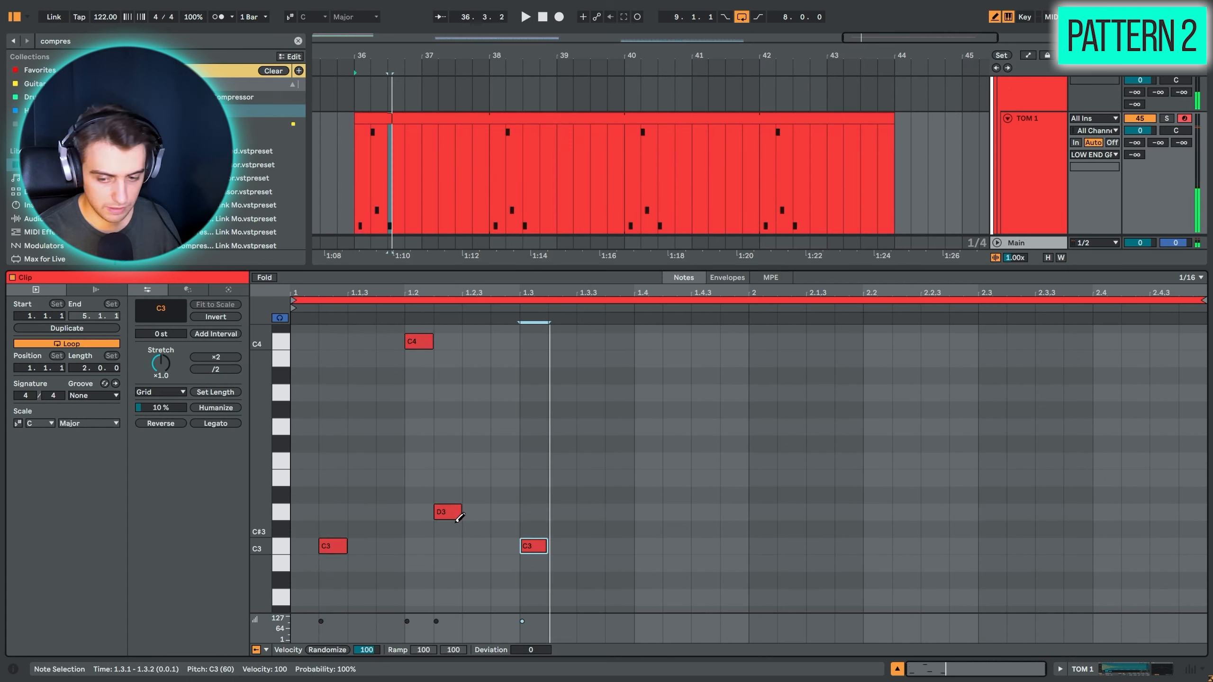
key("space")
key("Left")
key("Left")
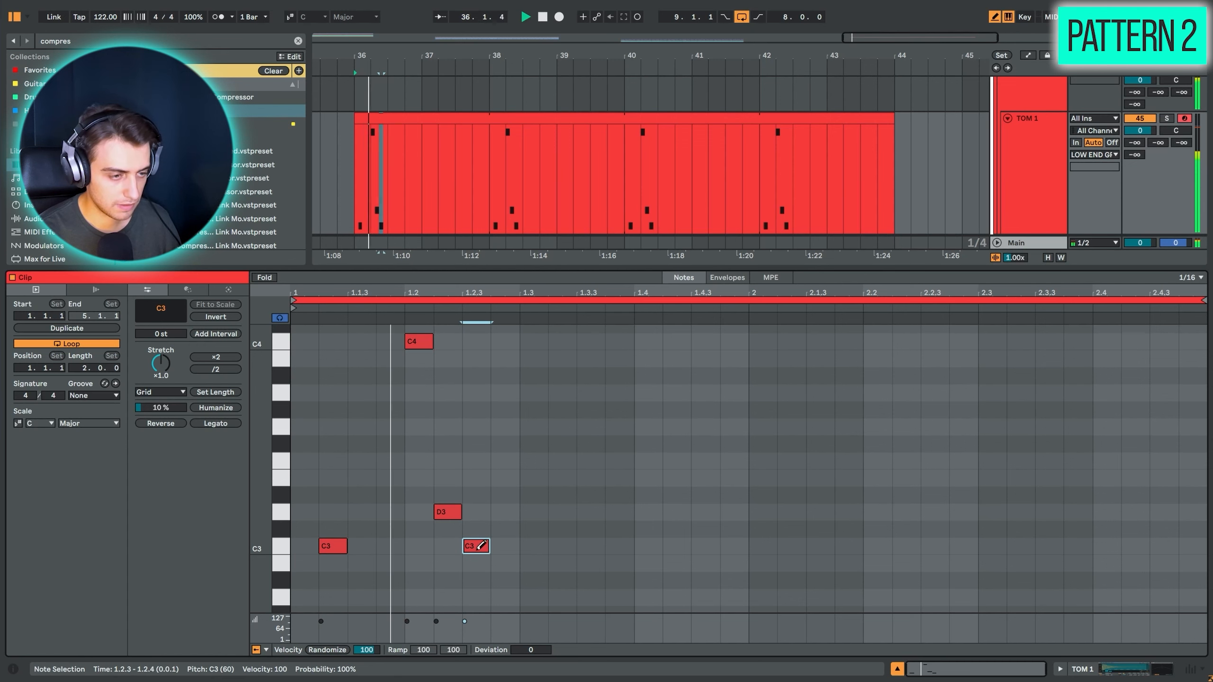
Complete the first bar with C3 at 1.3.1, C4 at 1.3.3, C3 at 1.3.4 and C3 at 1.4.3
left_click(538, 547)
left_click(591, 341)
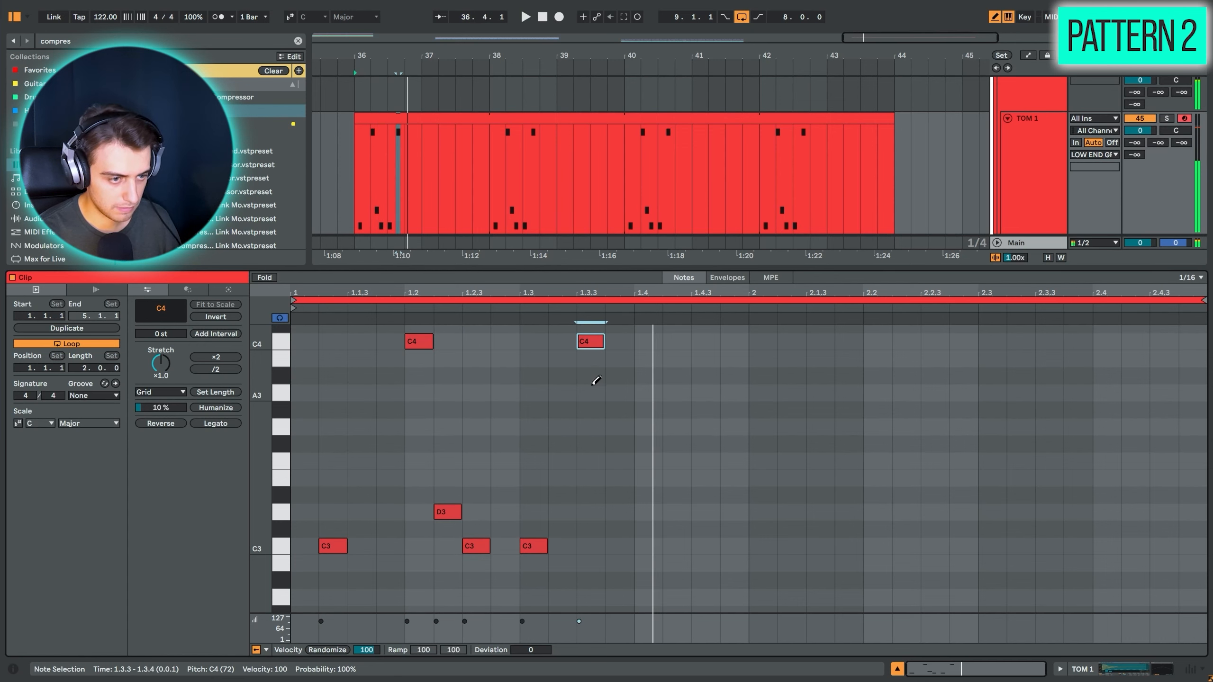
left_click(619, 547)
left_click(707, 546)
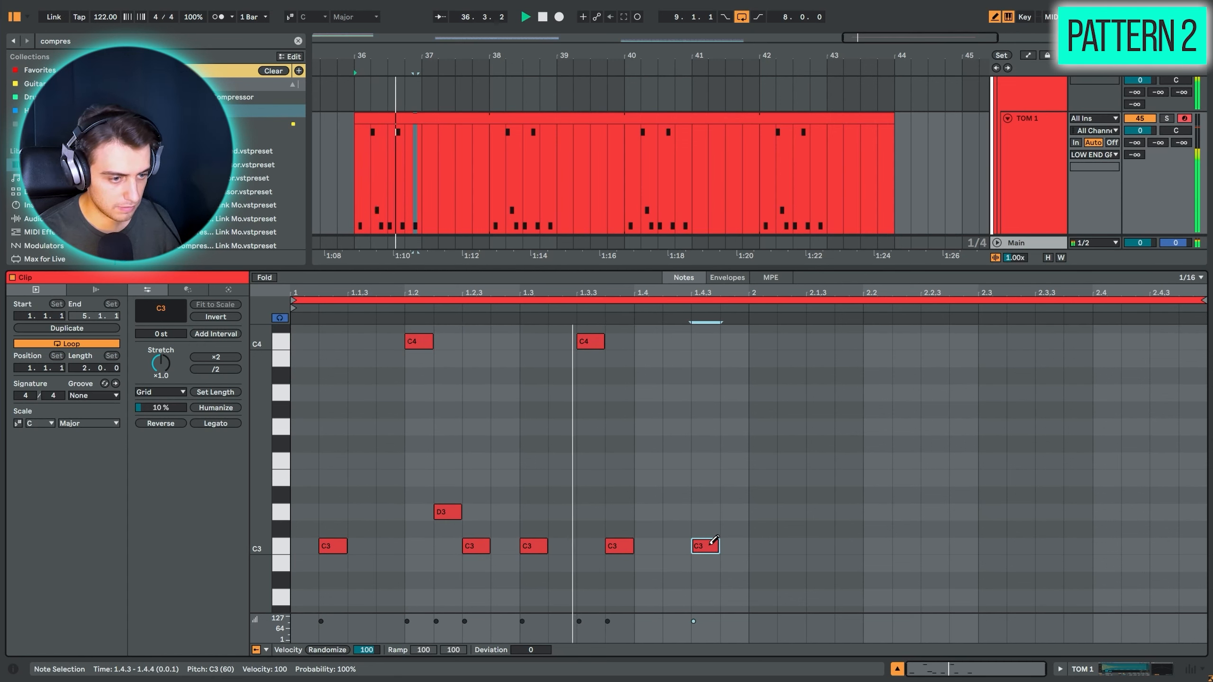
Stop playback, remove the C4 note at 1.2.1 and draw it back in
key("space")
left_click(332, 546)
key("b")
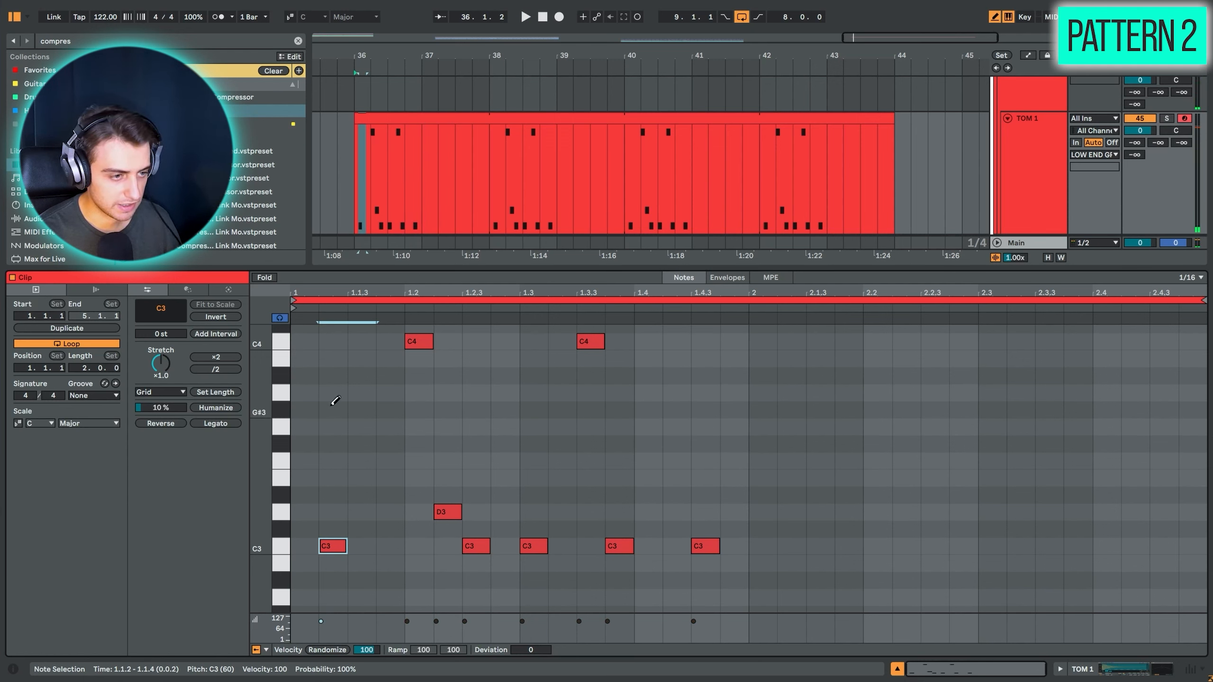
left_click(423, 338)
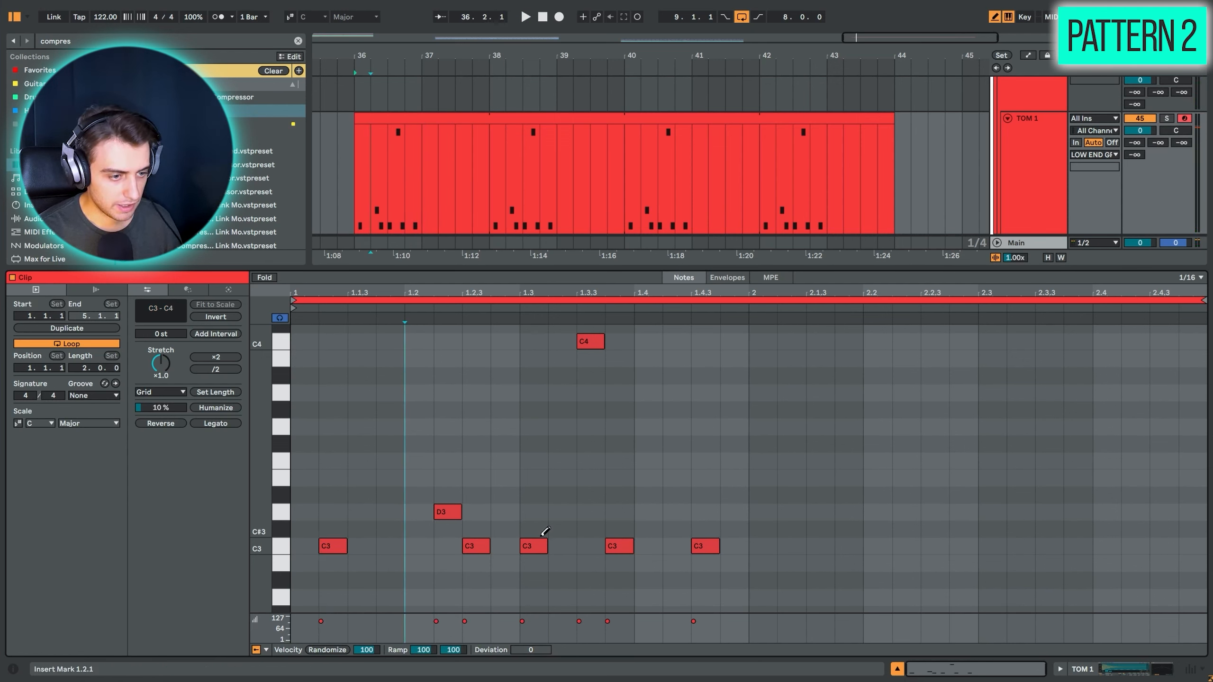
left_click(426, 345)
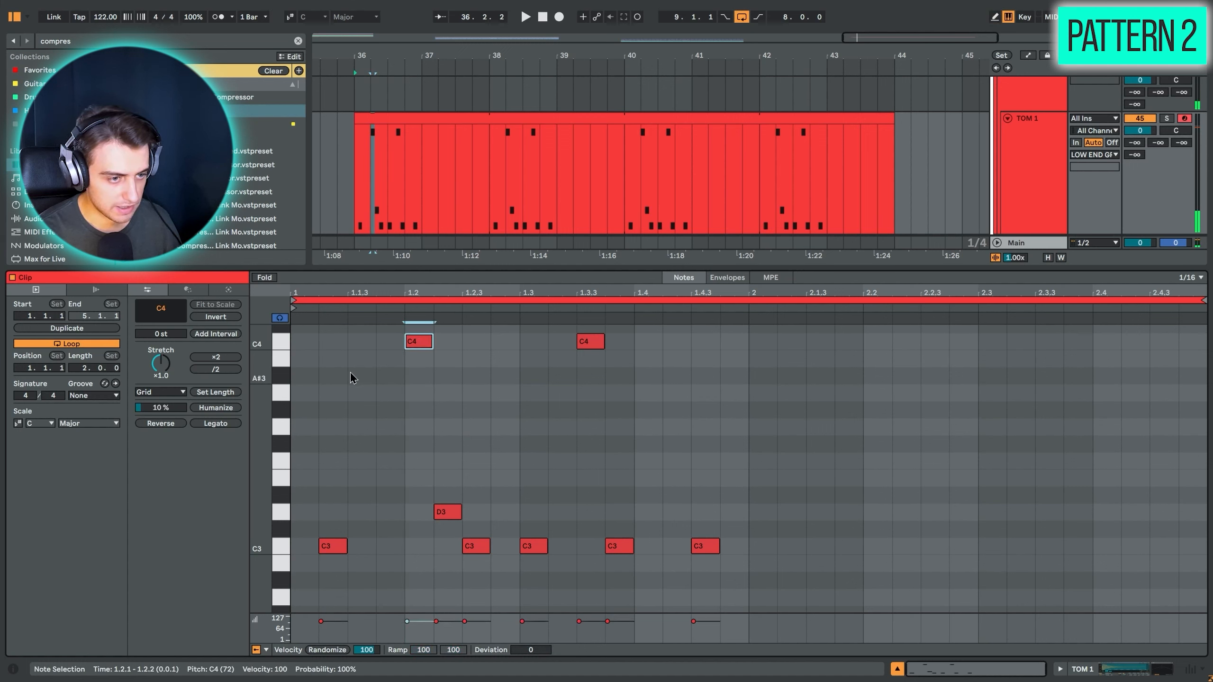
Select the C4 note at 1.2.1 together with the C3 note at 1.3.1 and play the pattern
left_click_drag(351, 378, 491, 351)
left_click_drag(529, 498, 556, 600)
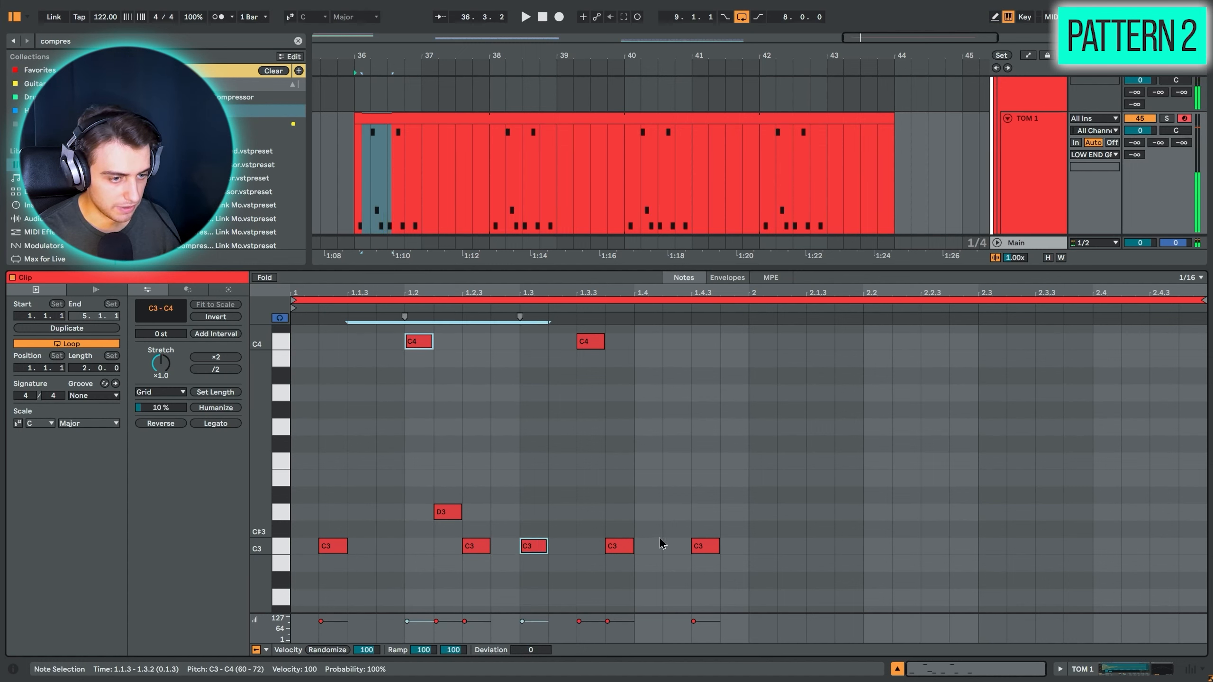
key("0")
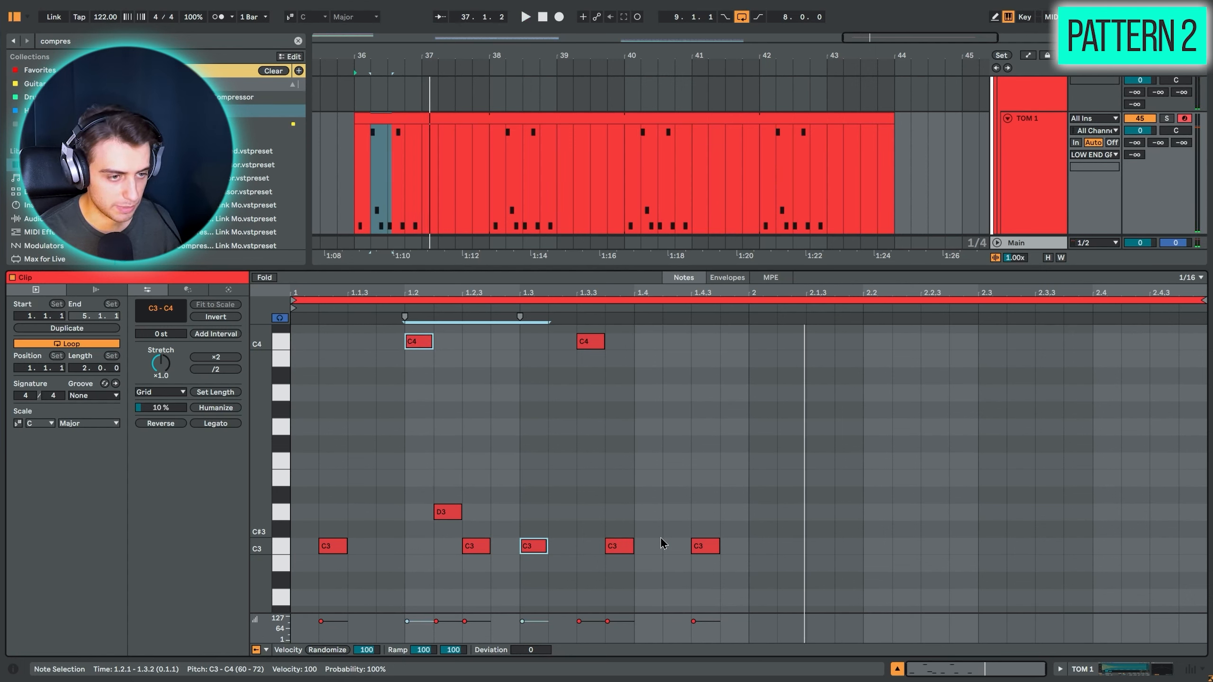
key("space")
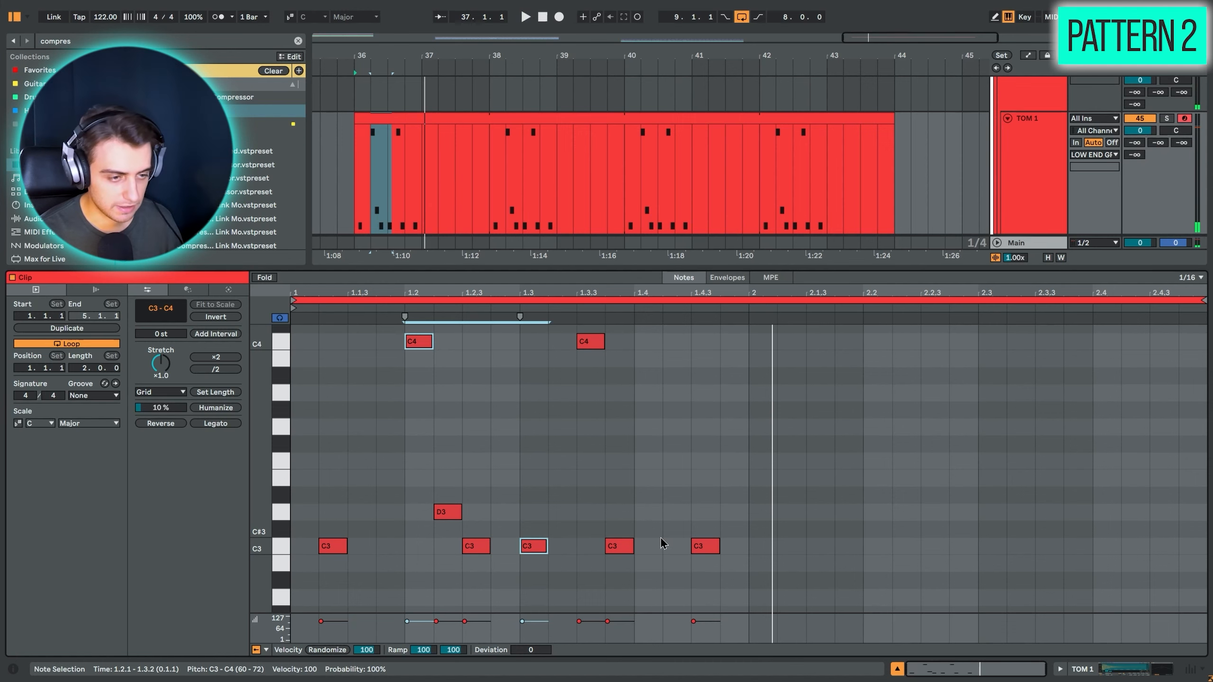
Set the LOW END GROOVE Glue Compressor's sidechain source to KICK and lower its threshold to -15.2 dB during playback
key("shift+Tab")
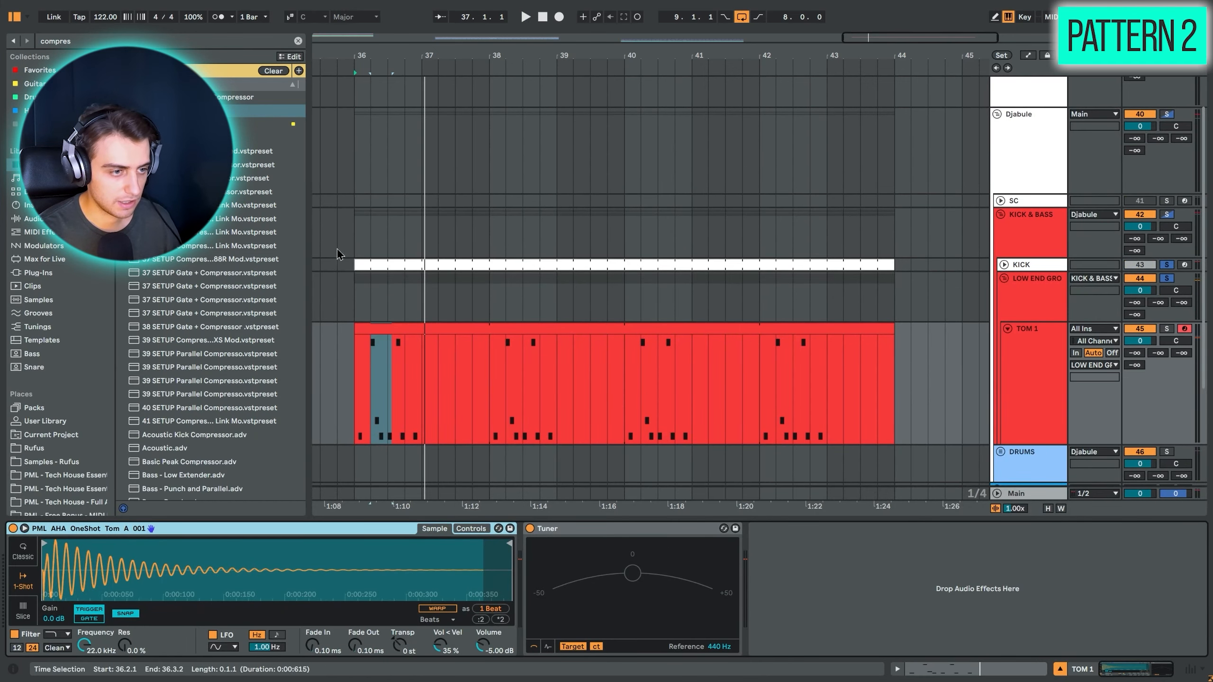
key("Up")
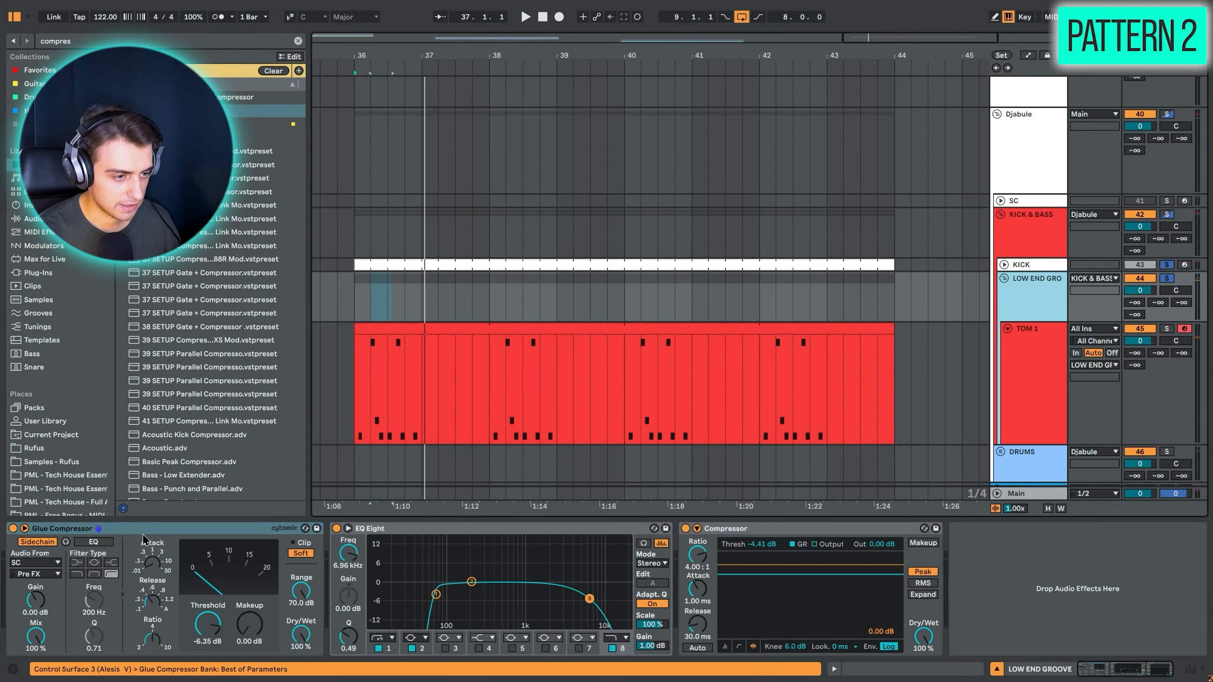
left_click(142, 531)
left_click(36, 563)
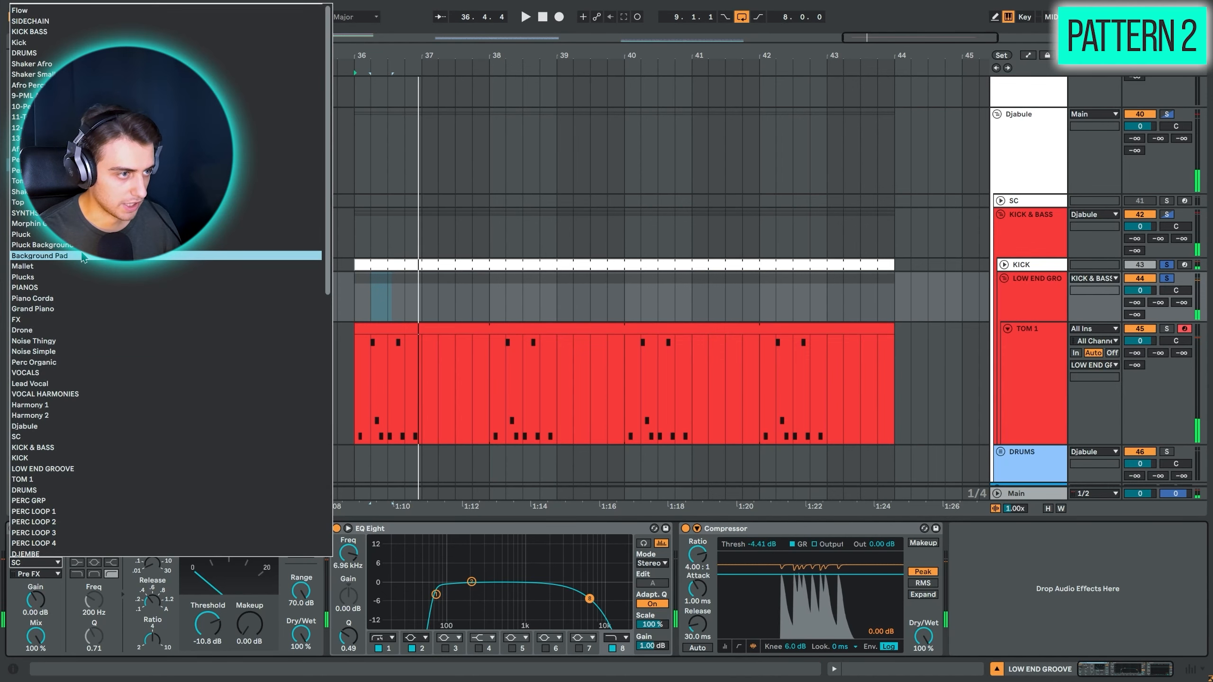
left_click(20, 458)
key("space")
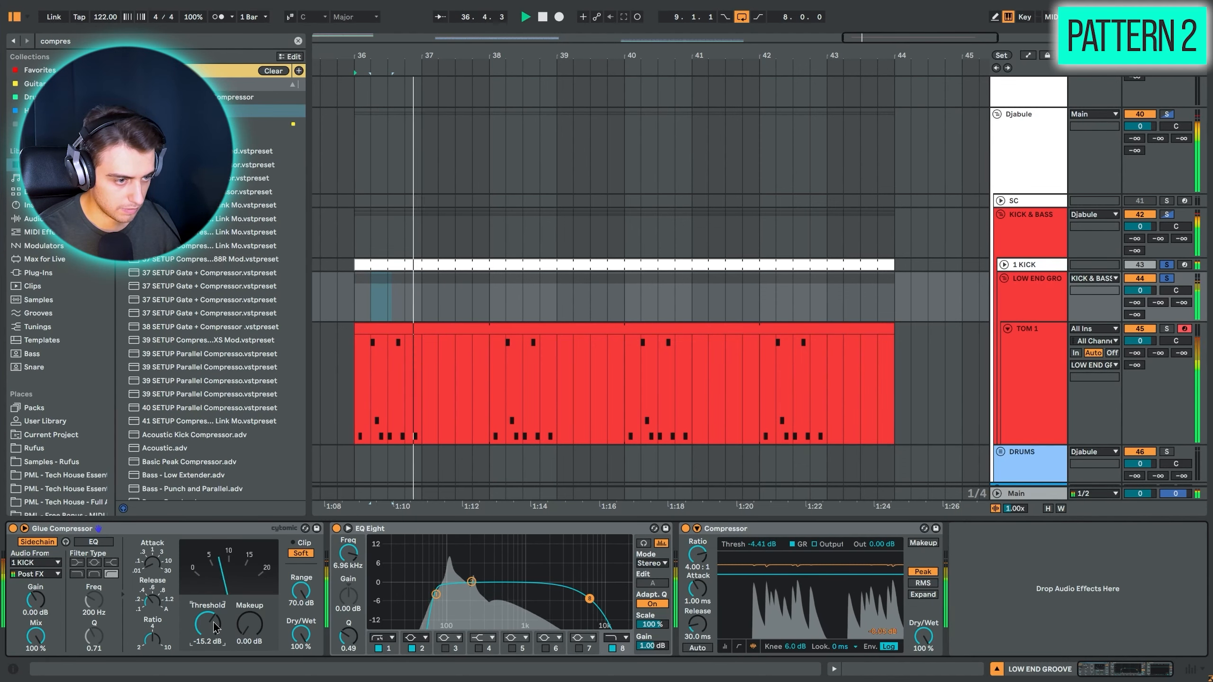
Reopen the TOM 1 clip, loop only its first bar, and play it
left_click(443, 324)
key("space")
double_click(443, 323)
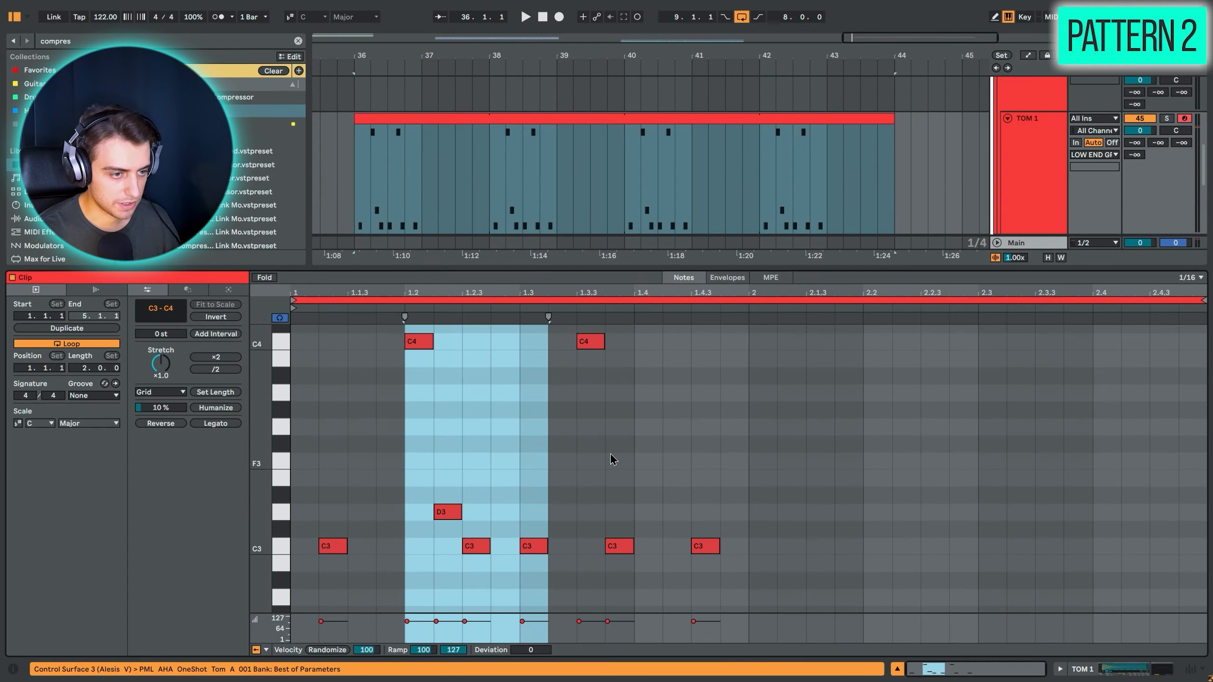
left_click(751, 472)
left_click(296, 480, "shift")
key("super+l")
key("space")
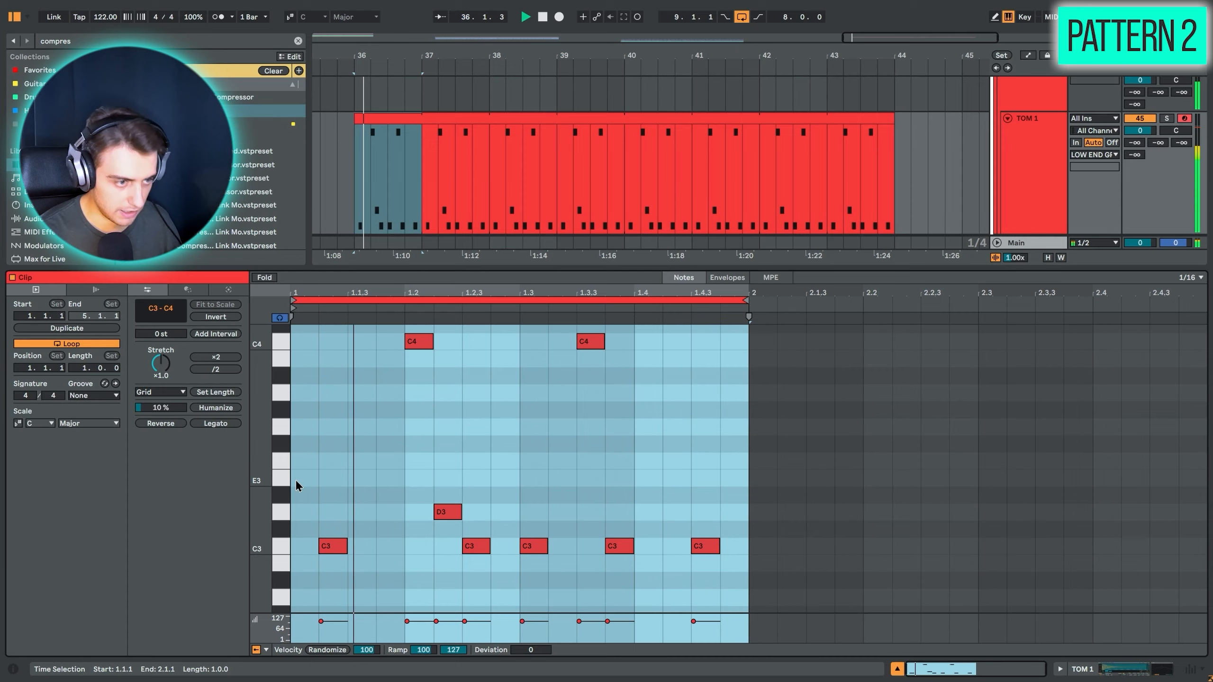
Return to the original Djabule section, unfold the DRUMS group and its PERC GRP subgroup, and play from bar 9
key("shift+Tab")
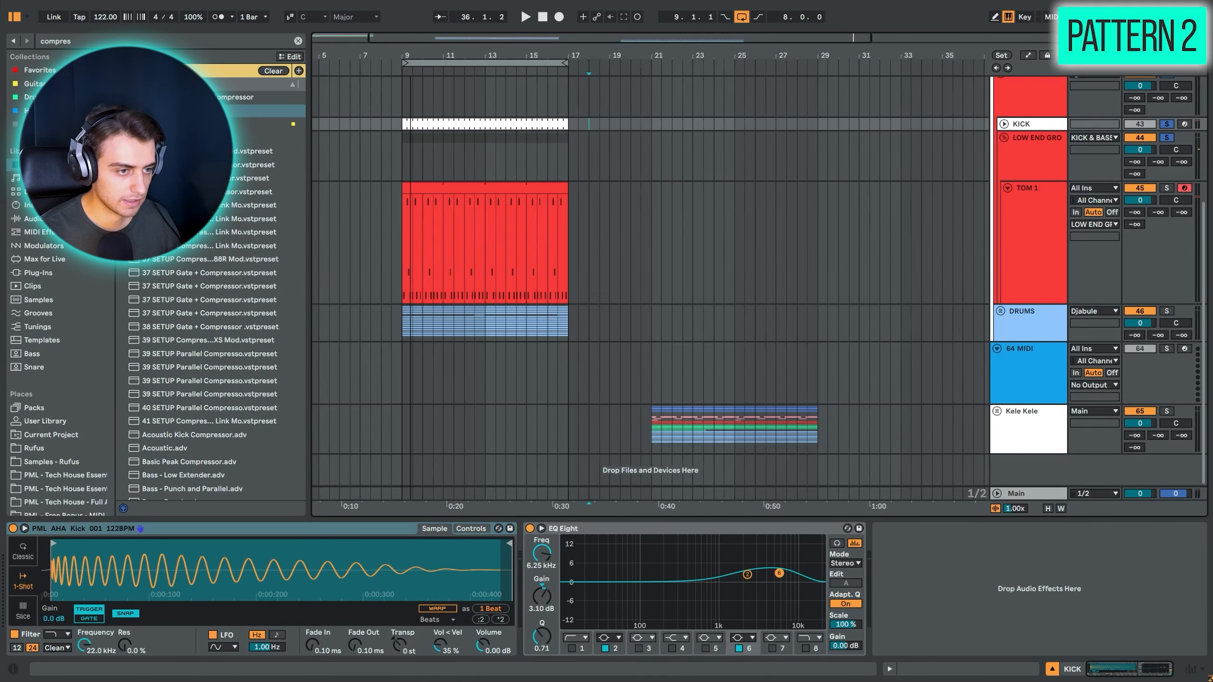
left_click(1000, 312)
key("space")
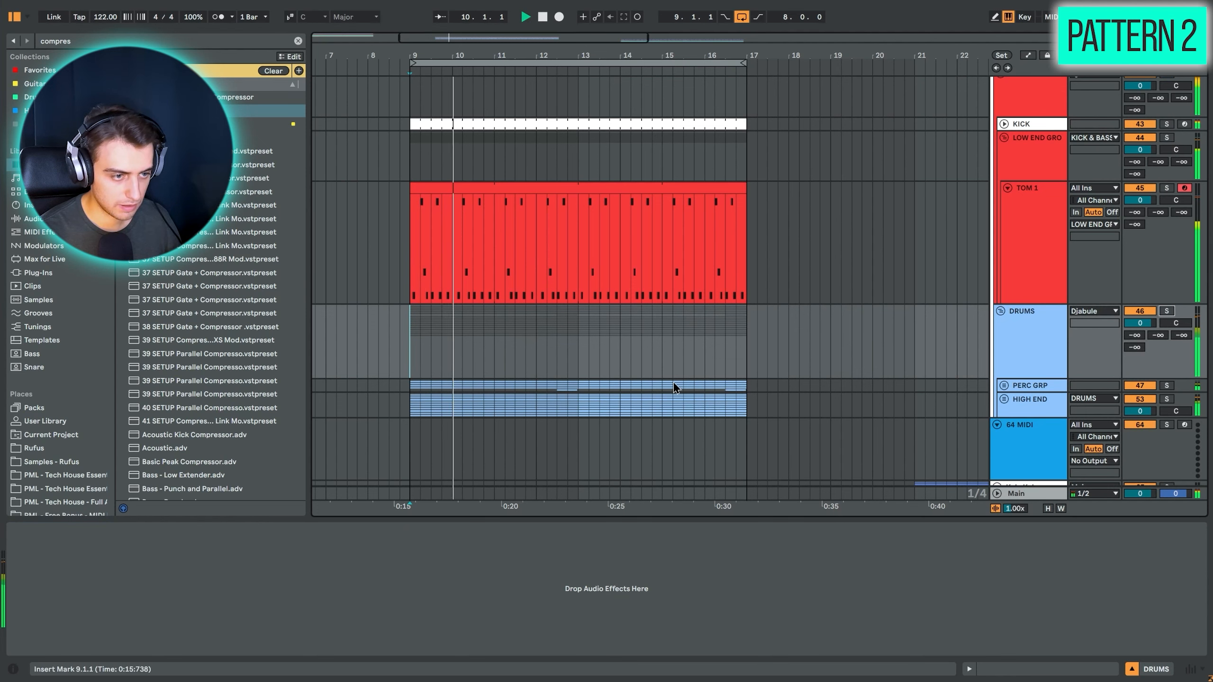
scroll(1075, 332, "down", 3)
left_click(1005, 329)
scroll(1136, 289, "down", 6)
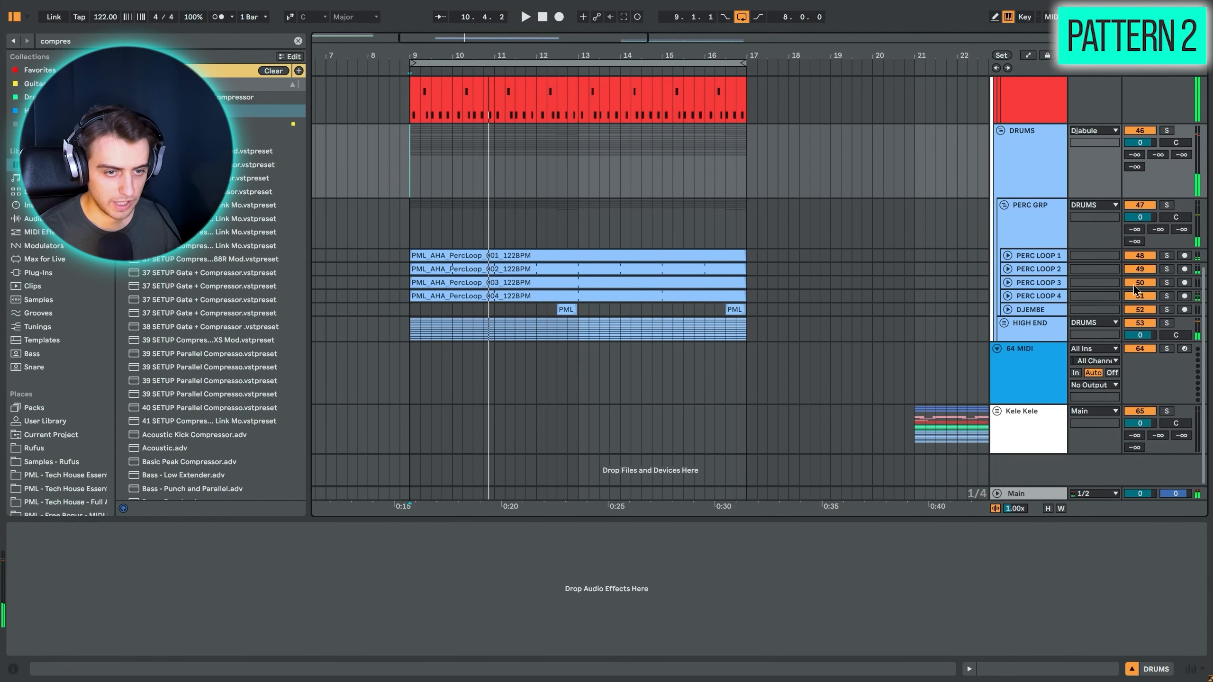
Play PERC GRP in solo and unfold the PERC LOOP 1 to 4 and DJEMBE tracks
key("space")
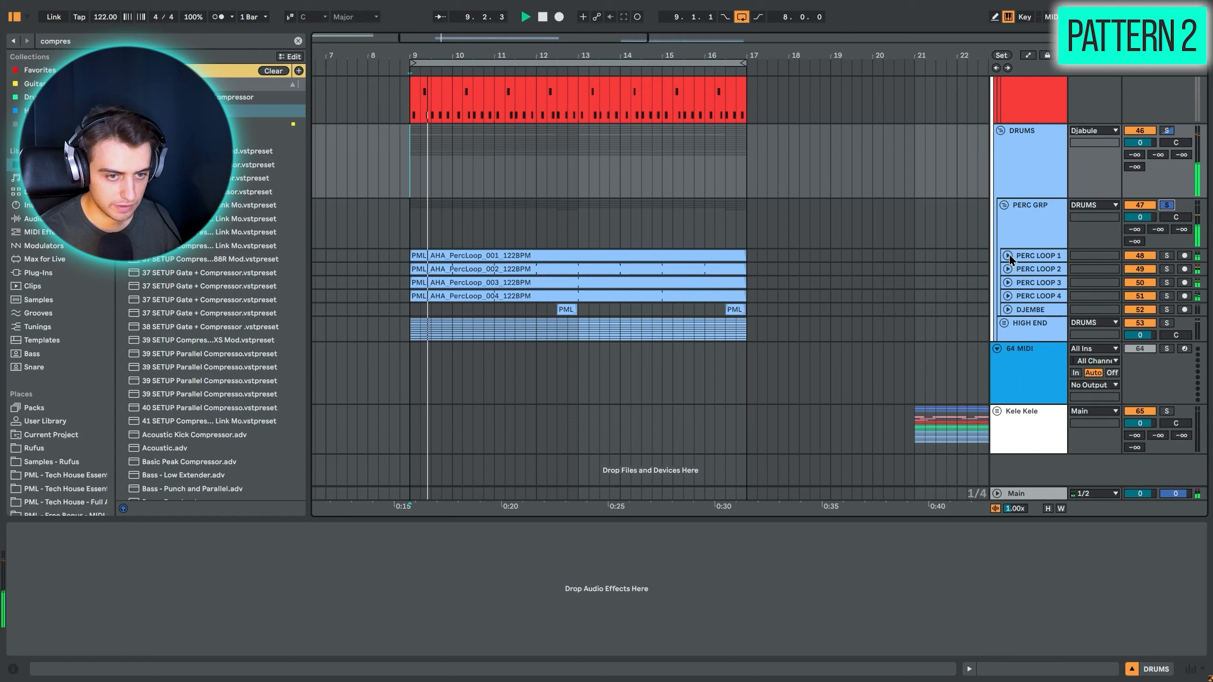
left_click(1008, 256)
left_click(1008, 318)
left_click(1008, 380)
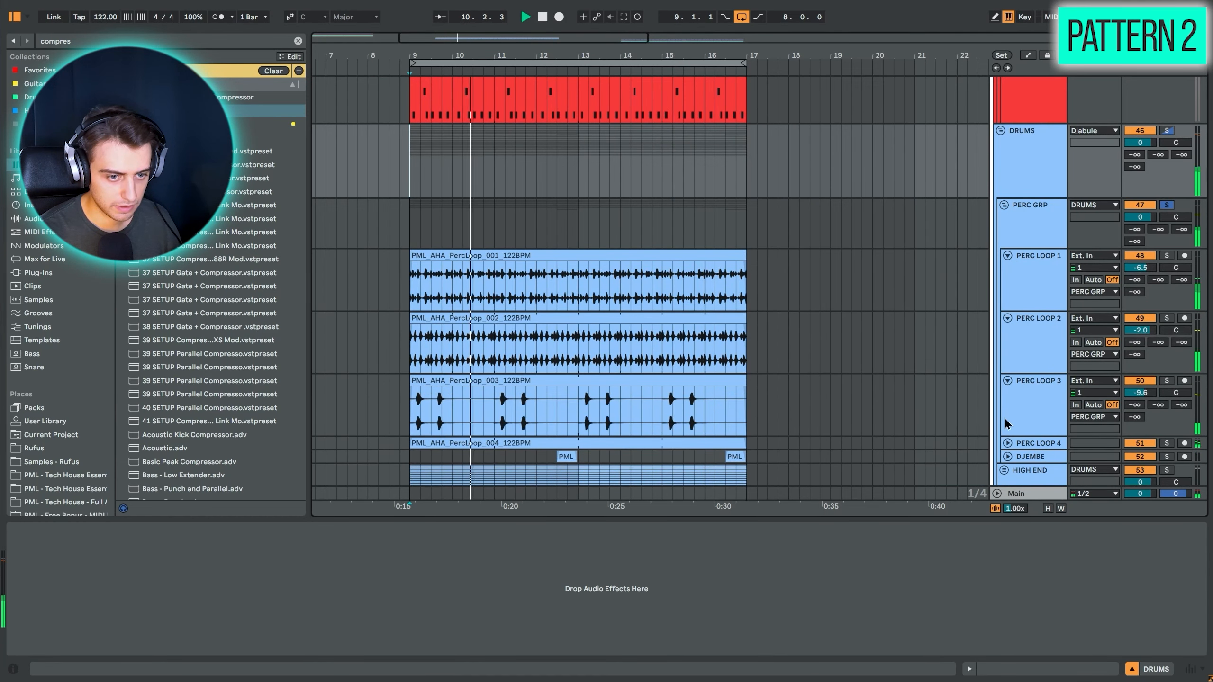
scroll(1027, 383, "down", 2)
left_click(1008, 372)
left_click(1008, 434)
scroll(658, 271, "down", 2)
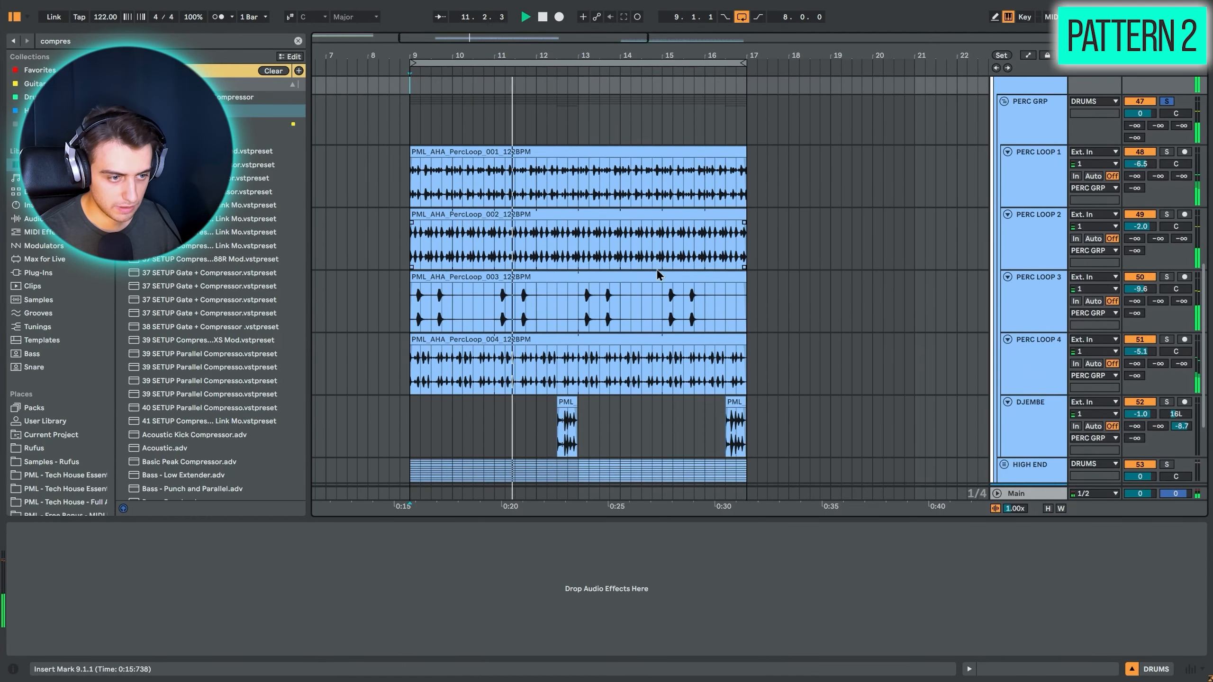
Select the PERC LOOP 1 clip and play its track in solo
left_click_drag(428, 56, 376, 55)
left_click(422, 135)
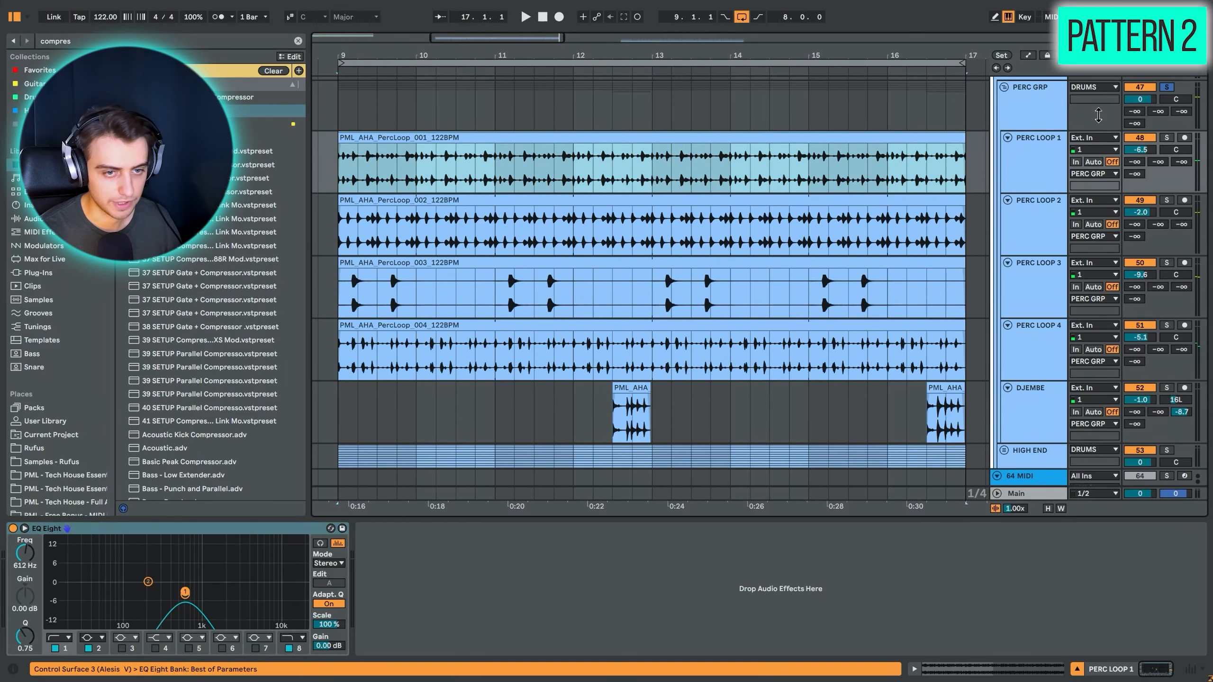
left_click(1167, 137)
key("space")
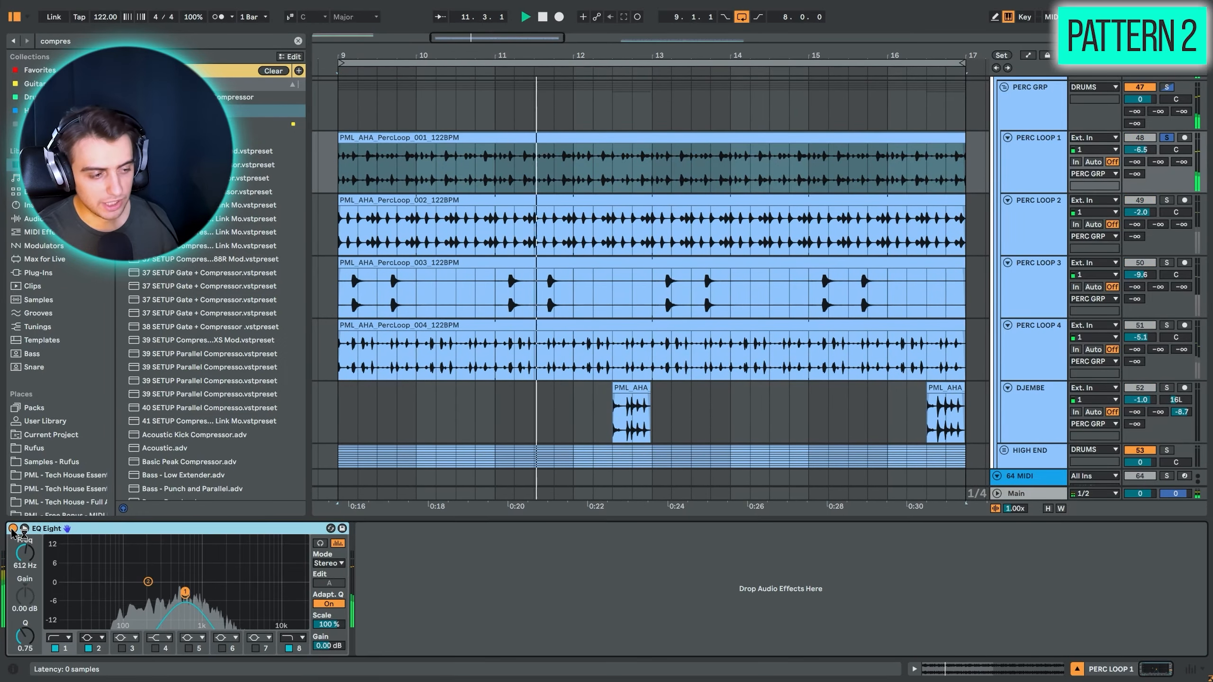
Audition PERC LOOP 2, PERC LOOP 3 and PERC LOOP 4 in solo, one at a time
left_click(1169, 201)
left_click(1045, 228)
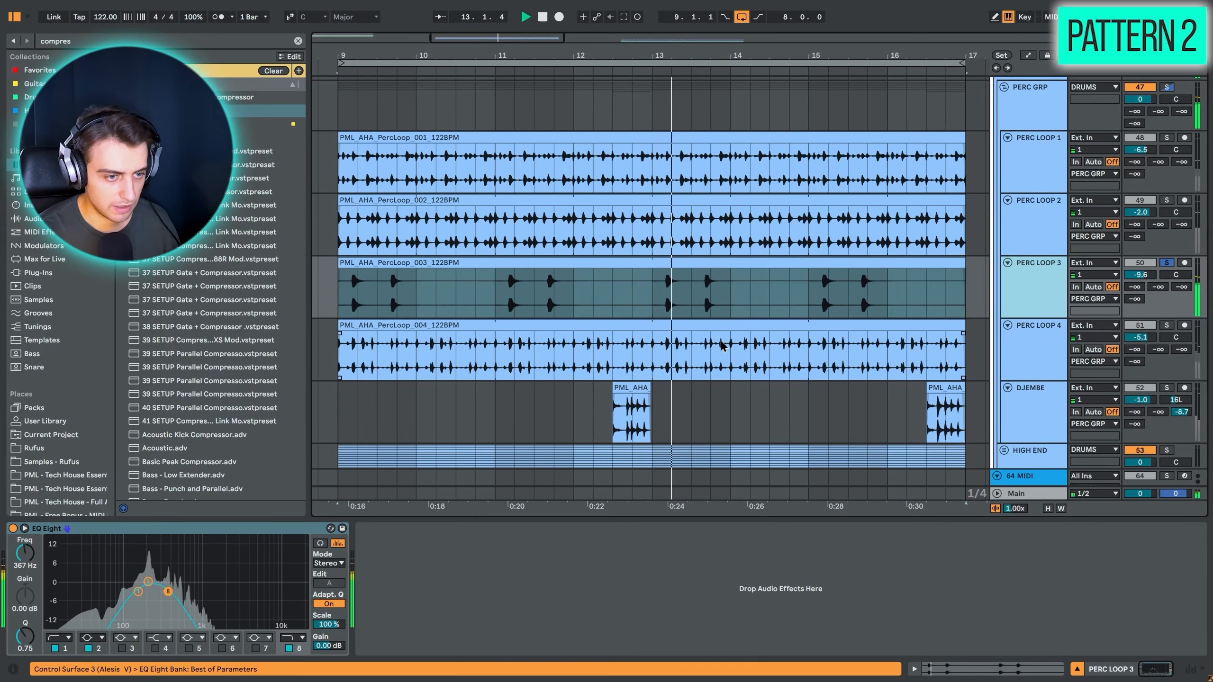
left_click(1167, 325)
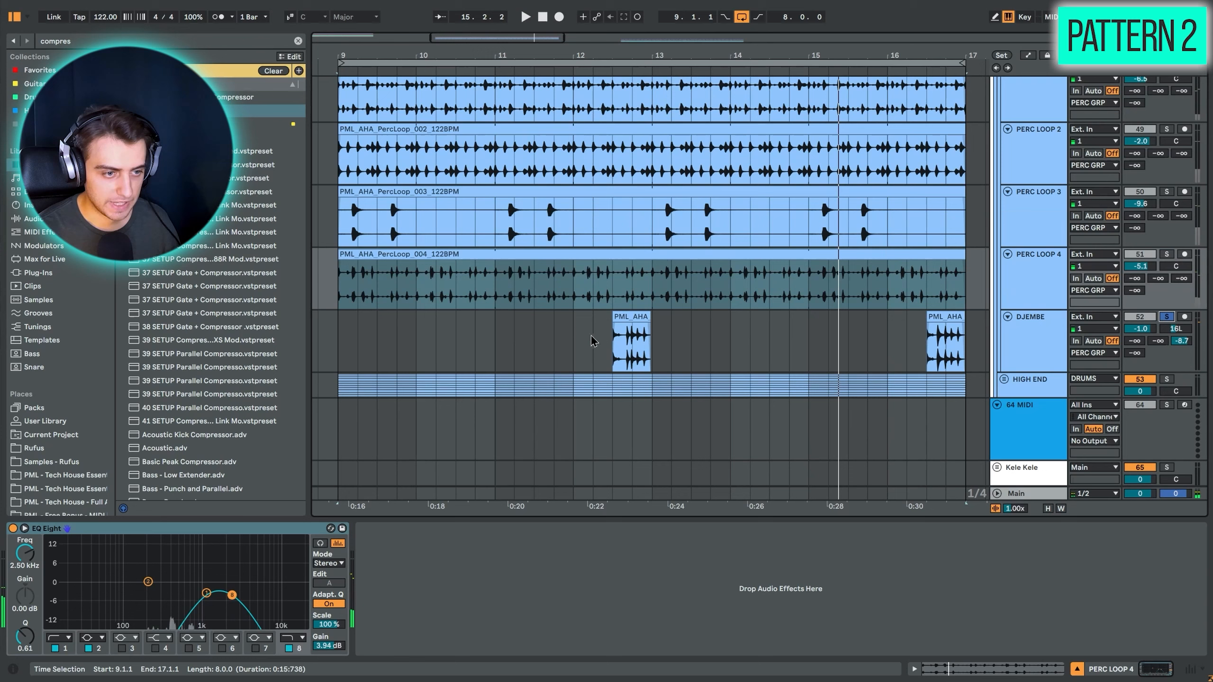
Select the djembe fill clip at 12.3.1, play it in solo, and review the DJEMBE track with the loops above it
left_click(635, 317)
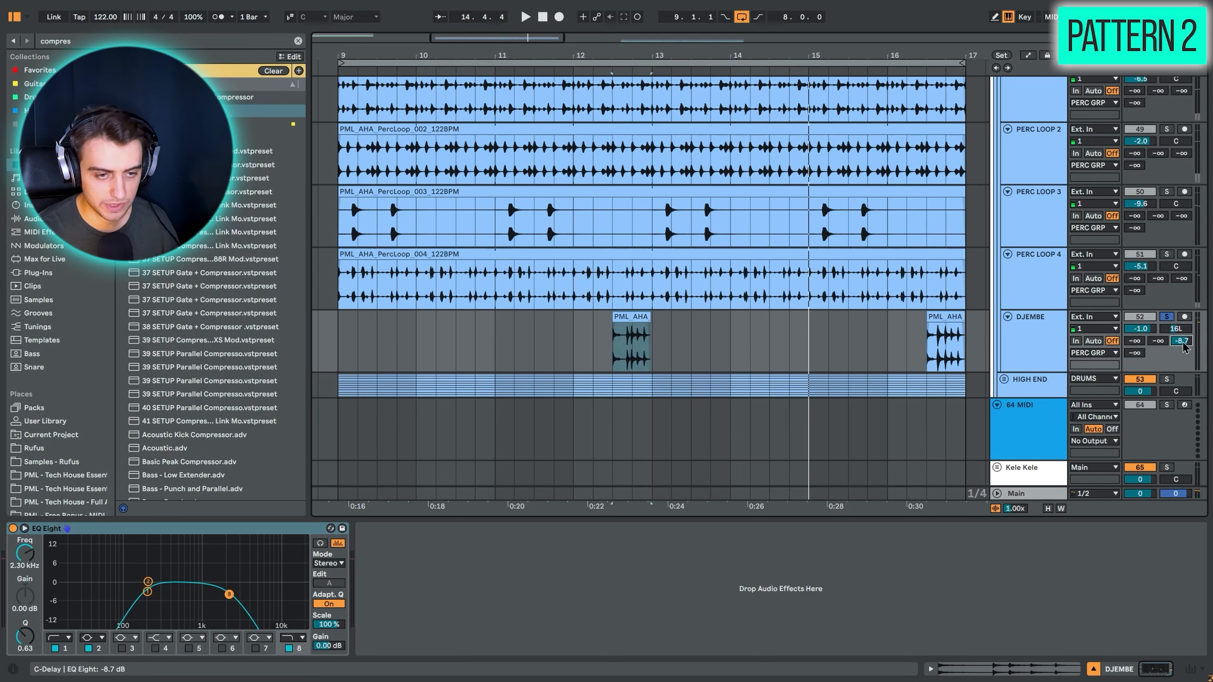
left_click(644, 318)
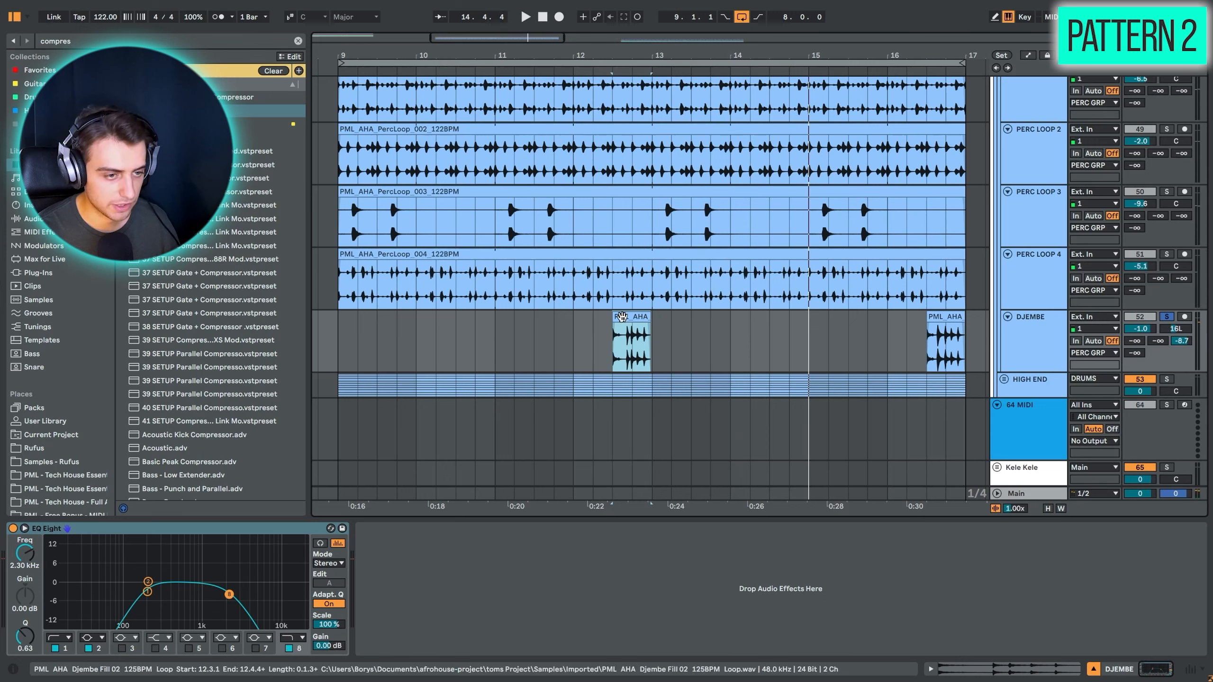
key("space")
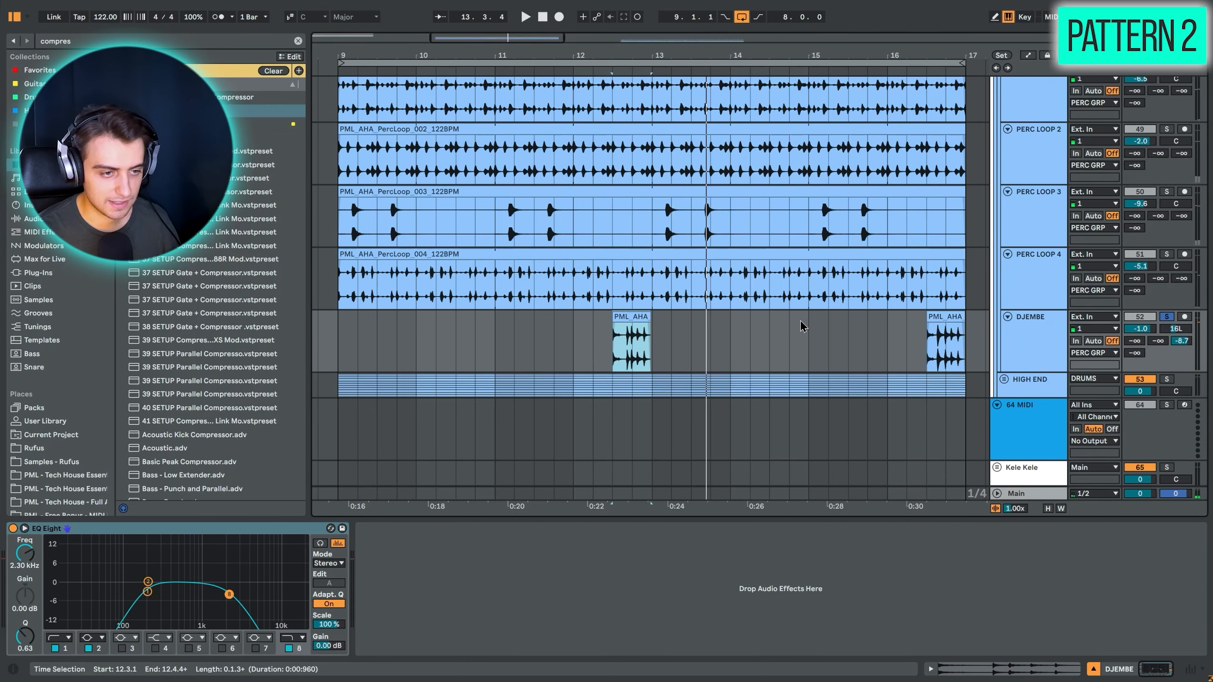
scroll(802, 327, "up", 4)
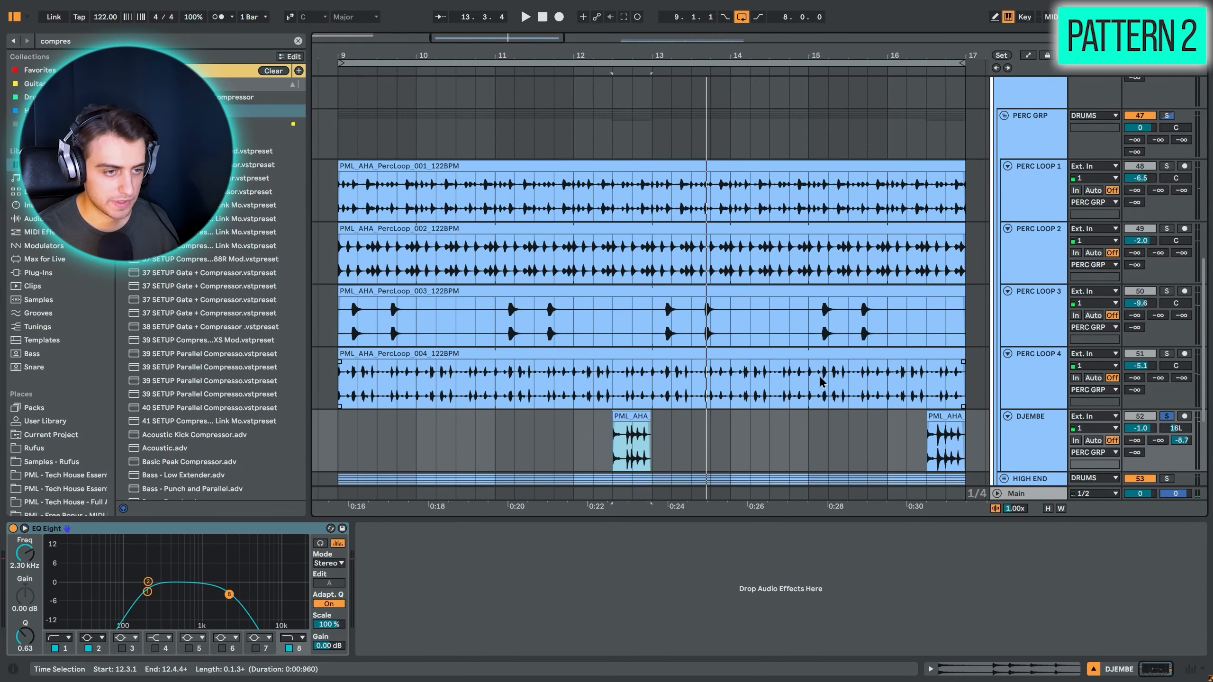
scroll(777, 384, "down", 6)
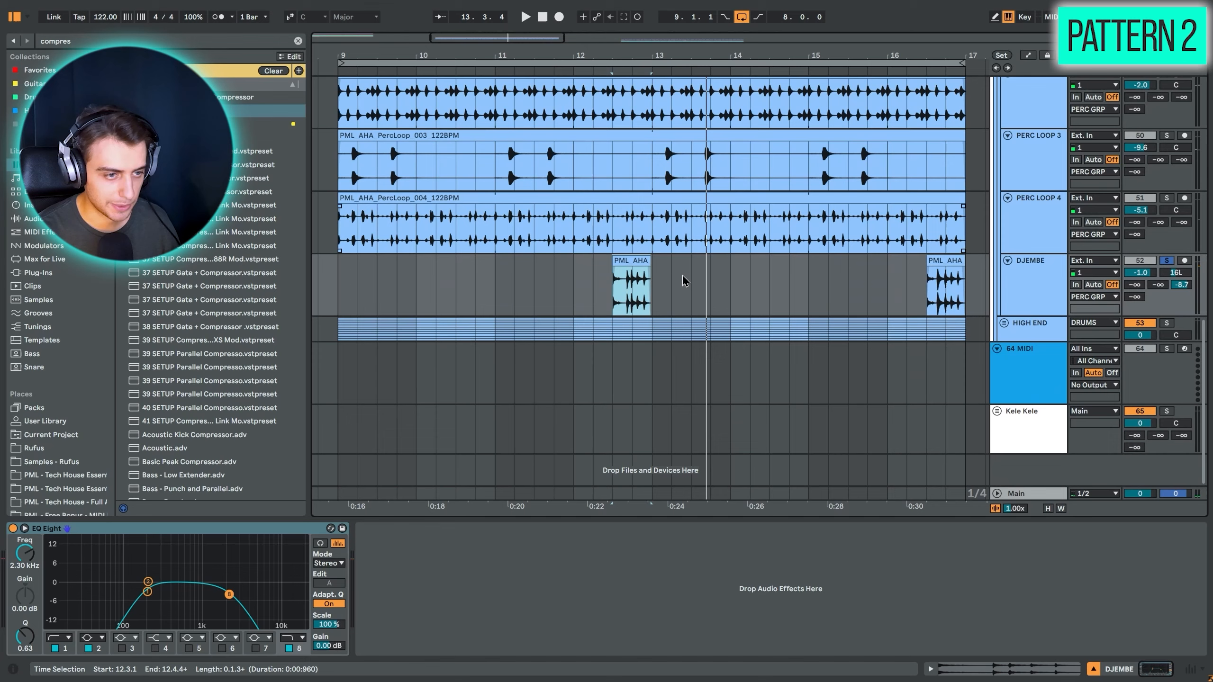
left_click(1039, 280)
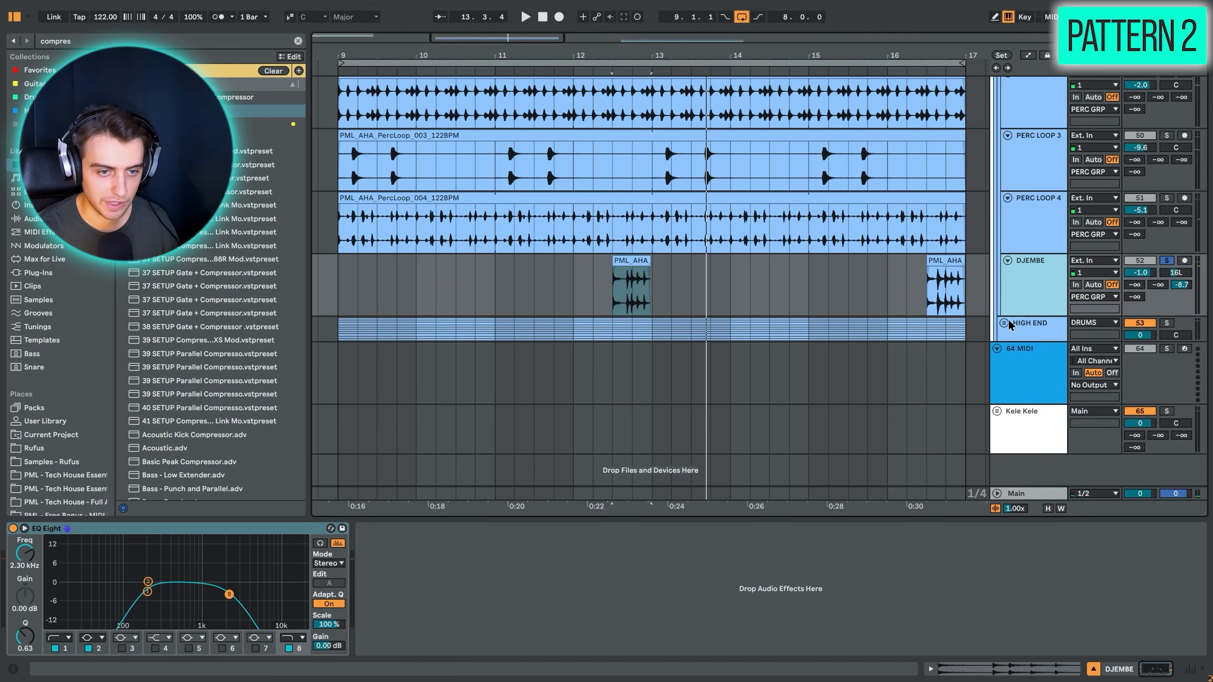
Unfold the HIGH END group and expand all its tracks from HAT LOOP to Dirty Ride
left_click(1004, 323)
left_click(329, 190)
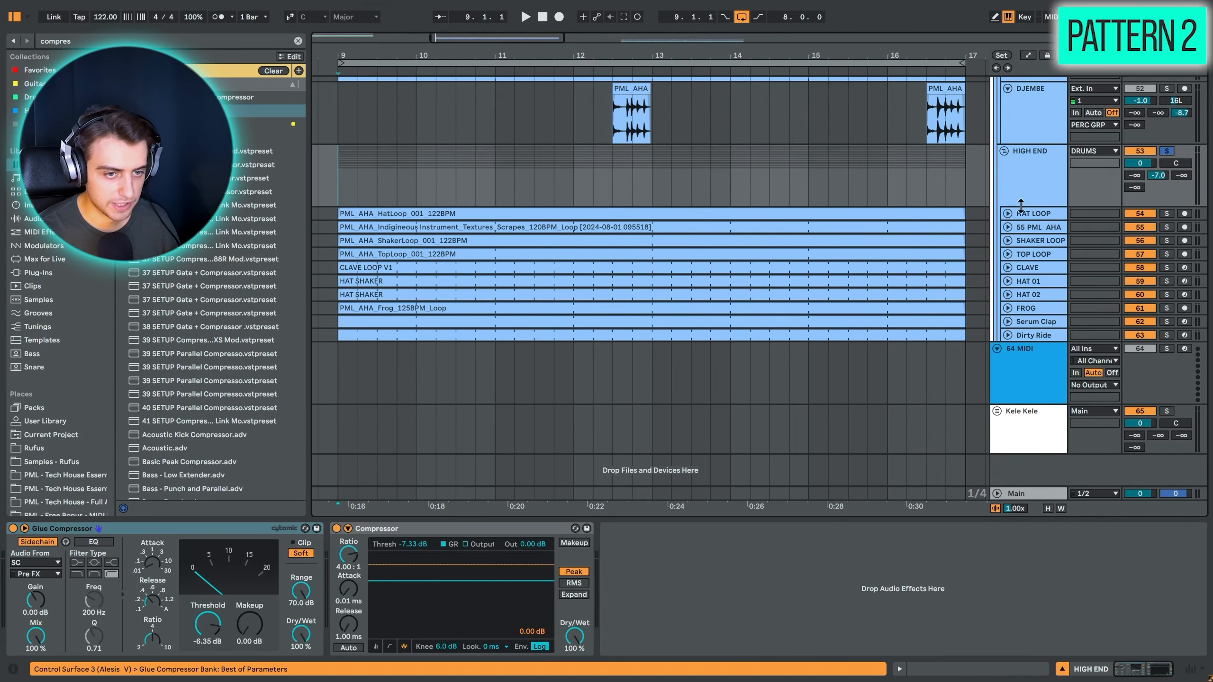
left_click(1034, 215)
left_click(1040, 336, "shift")
key("u")
scroll(801, 312, "up", 8)
scroll(765, 306, "down", 1)
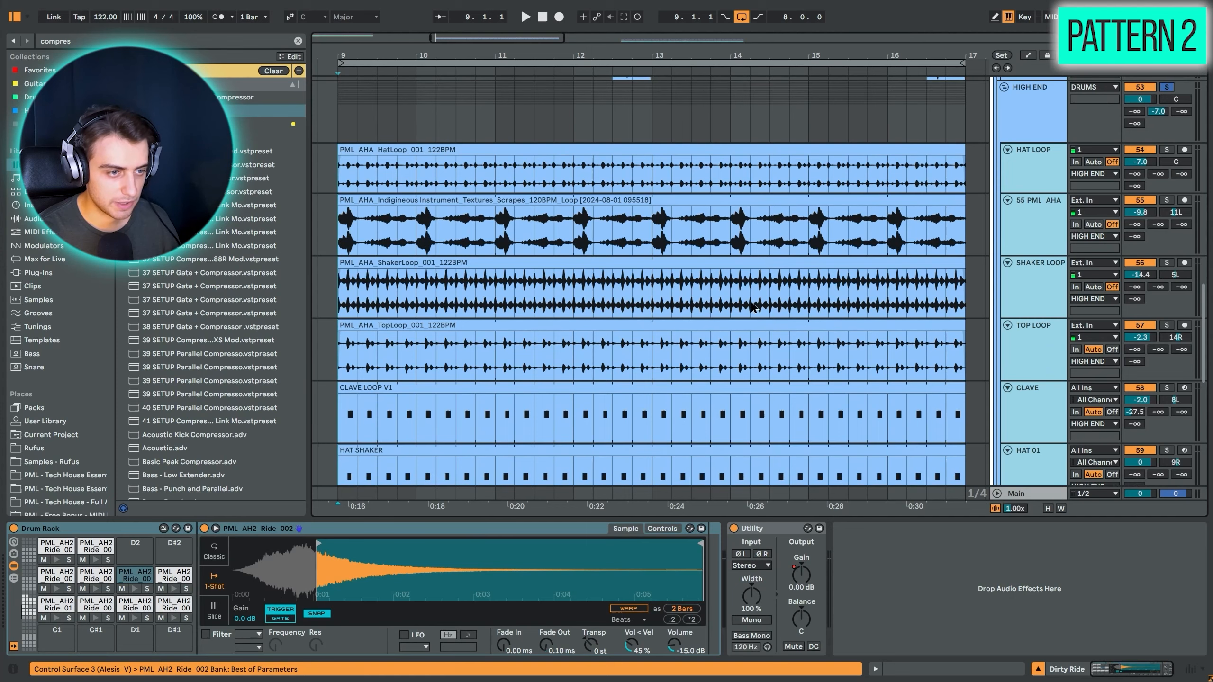
left_click(1167, 150)
key("space")
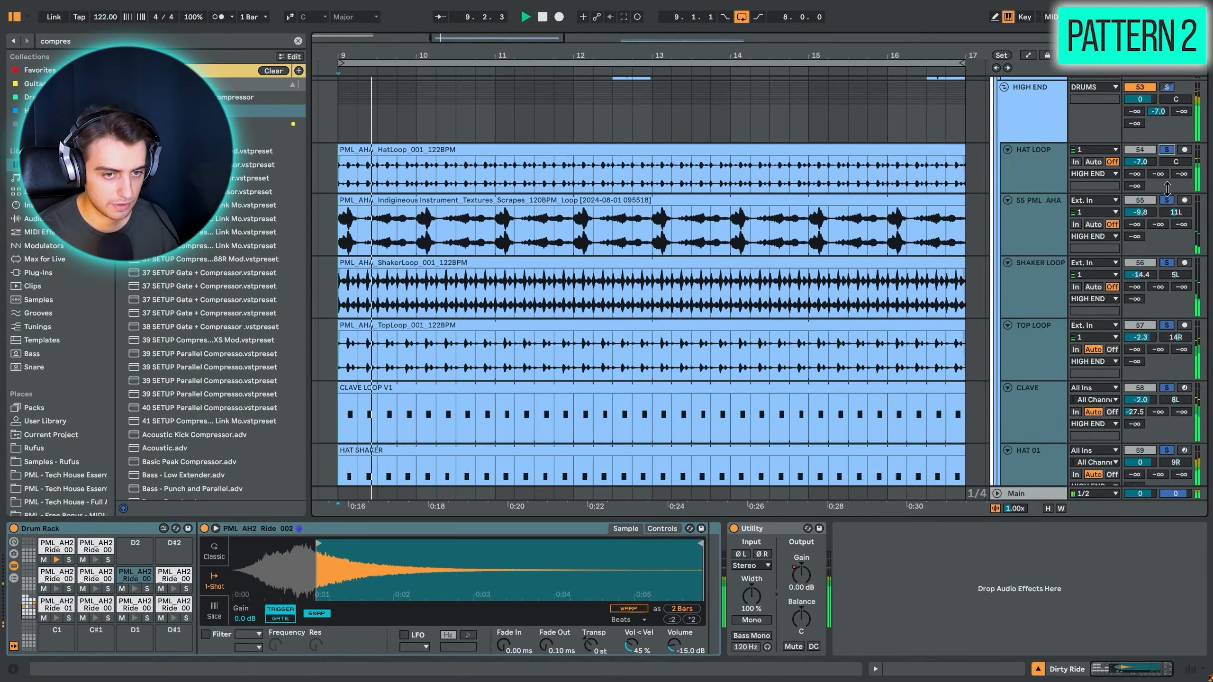
left_click(1166, 150)
key("space")
Audition HAT LOOP, the indigenous scrapes loop, SHAKER LOOP and TOP LOOP in solo, one at a time
left_click(1052, 168)
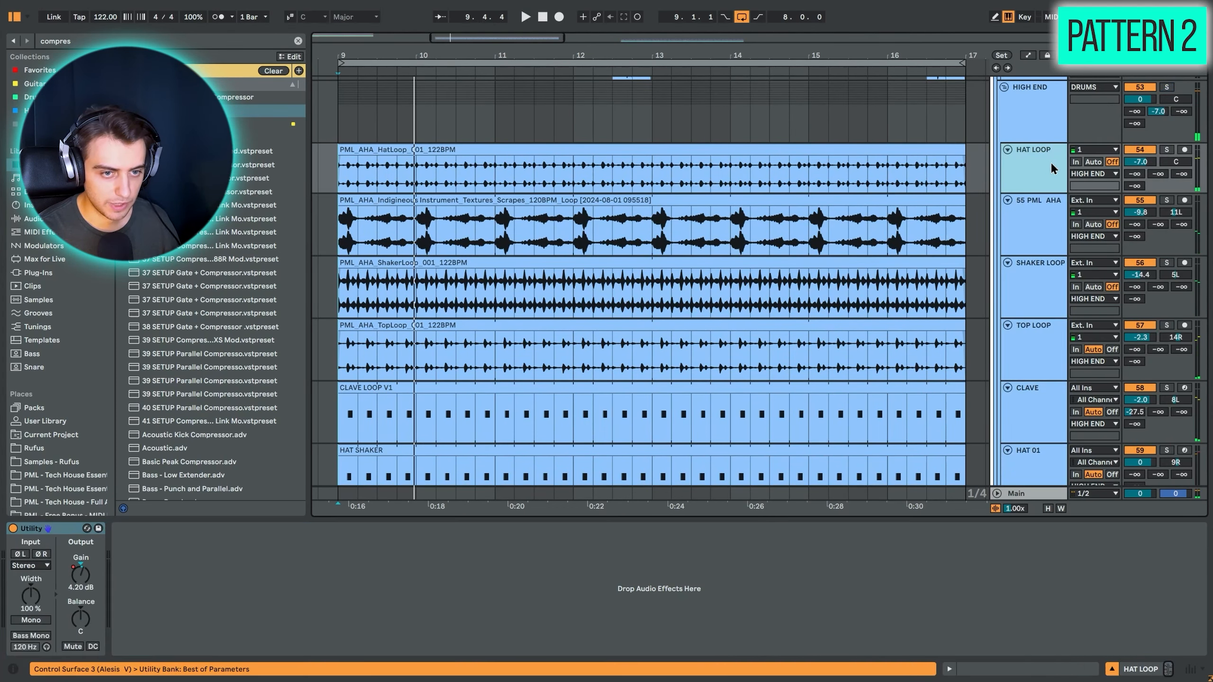
left_click(1166, 151)
key("space")
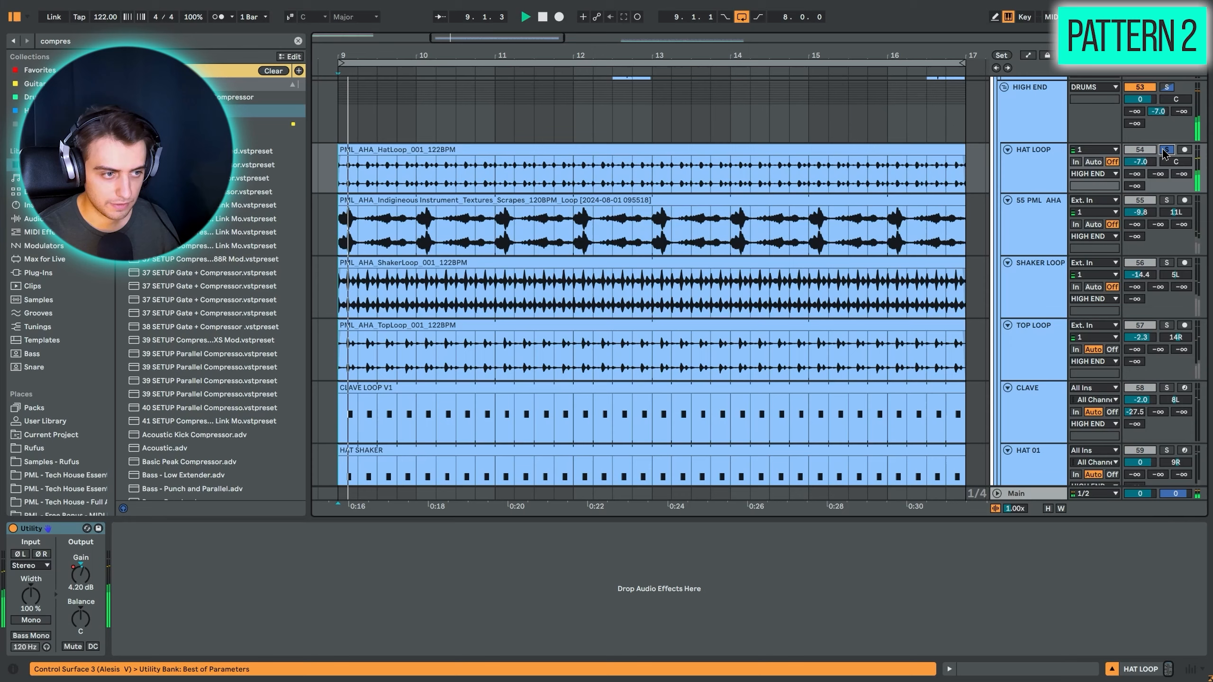
left_click(1167, 201)
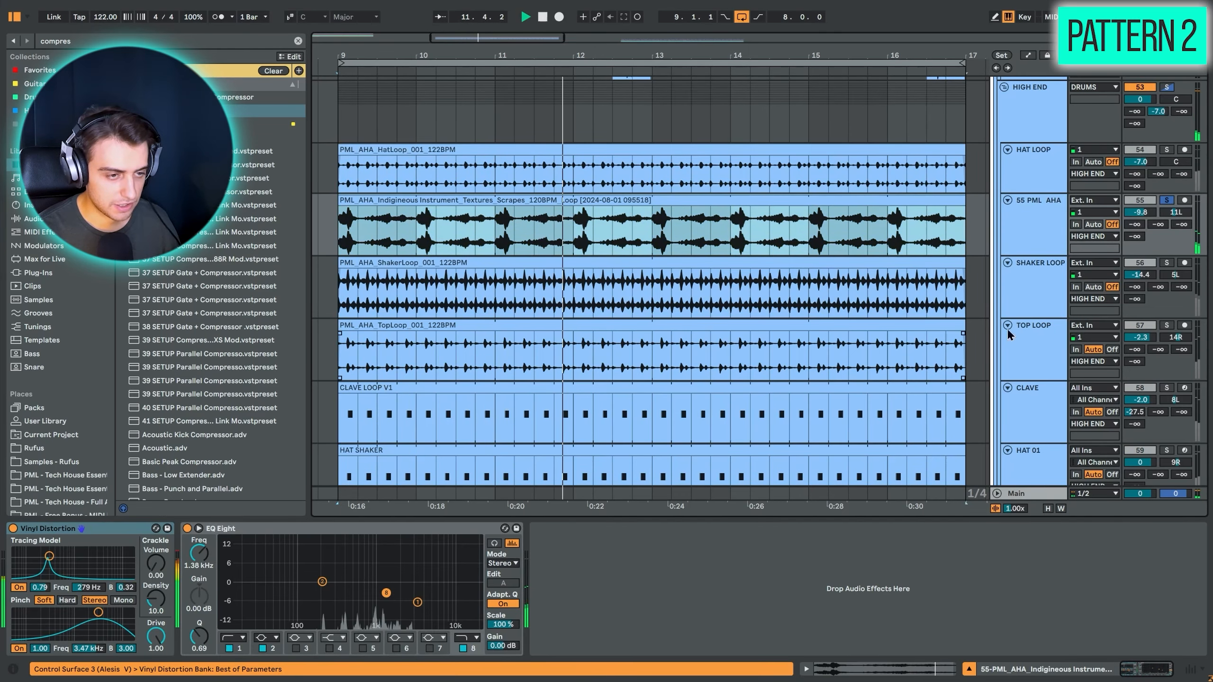
left_click(1167, 264)
left_click(1043, 286)
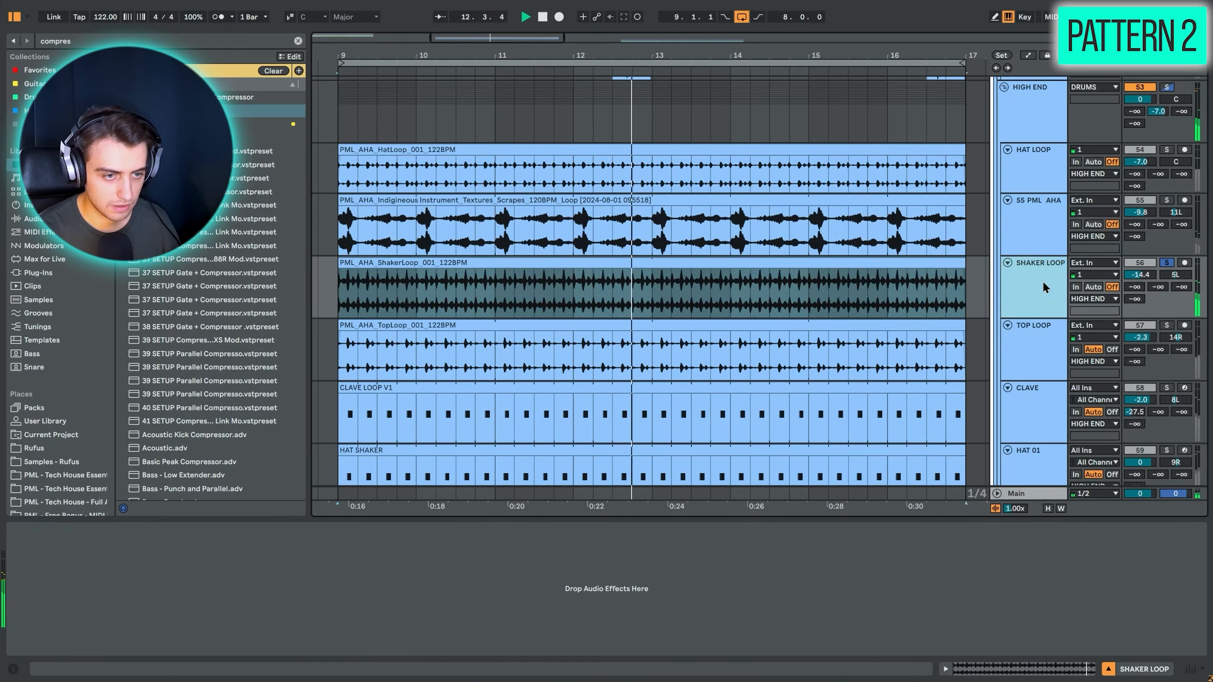
left_click(1167, 326)
left_click(1031, 345)
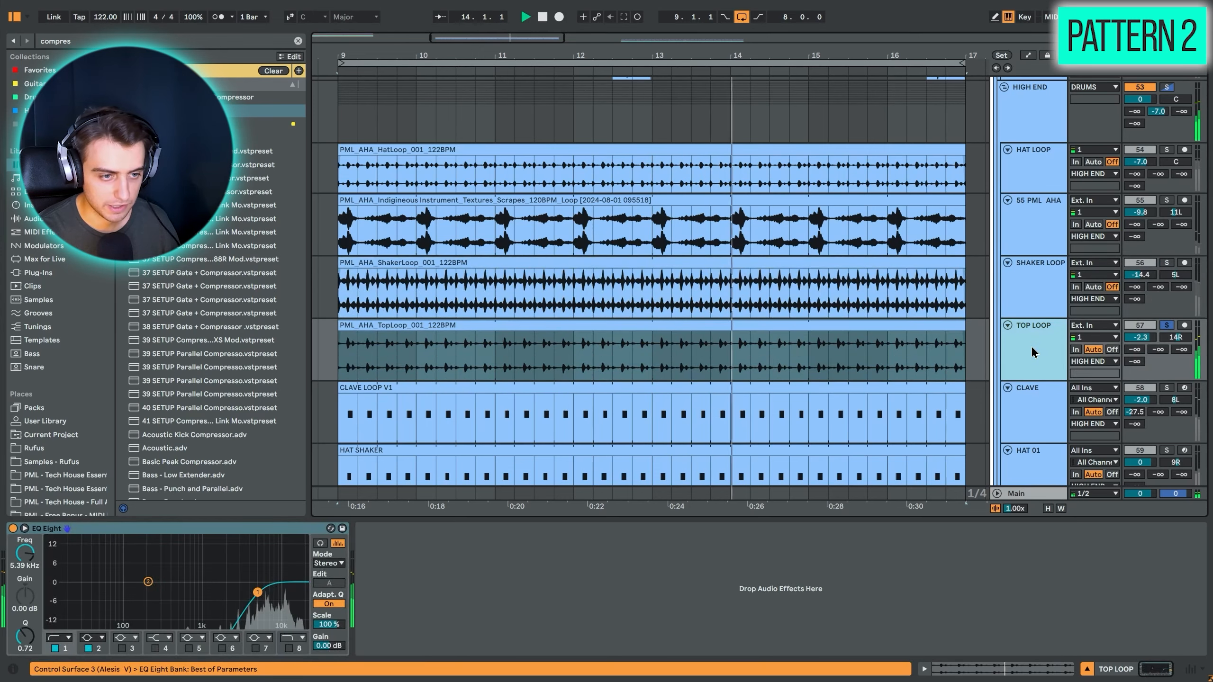
Audition CLAVE and HAT 01 in solo, and layer HAT 02 with HAT 01
scroll(1172, 378, "down", 2)
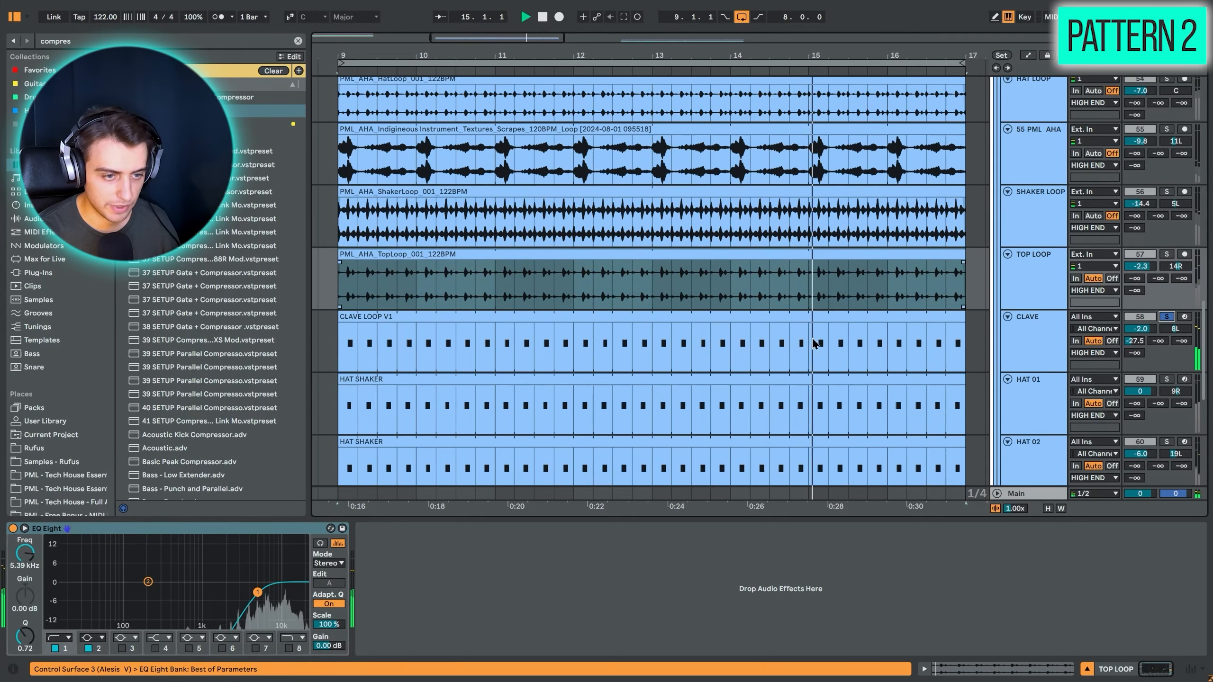
left_click(1169, 379)
scroll(1039, 366, "down", 4)
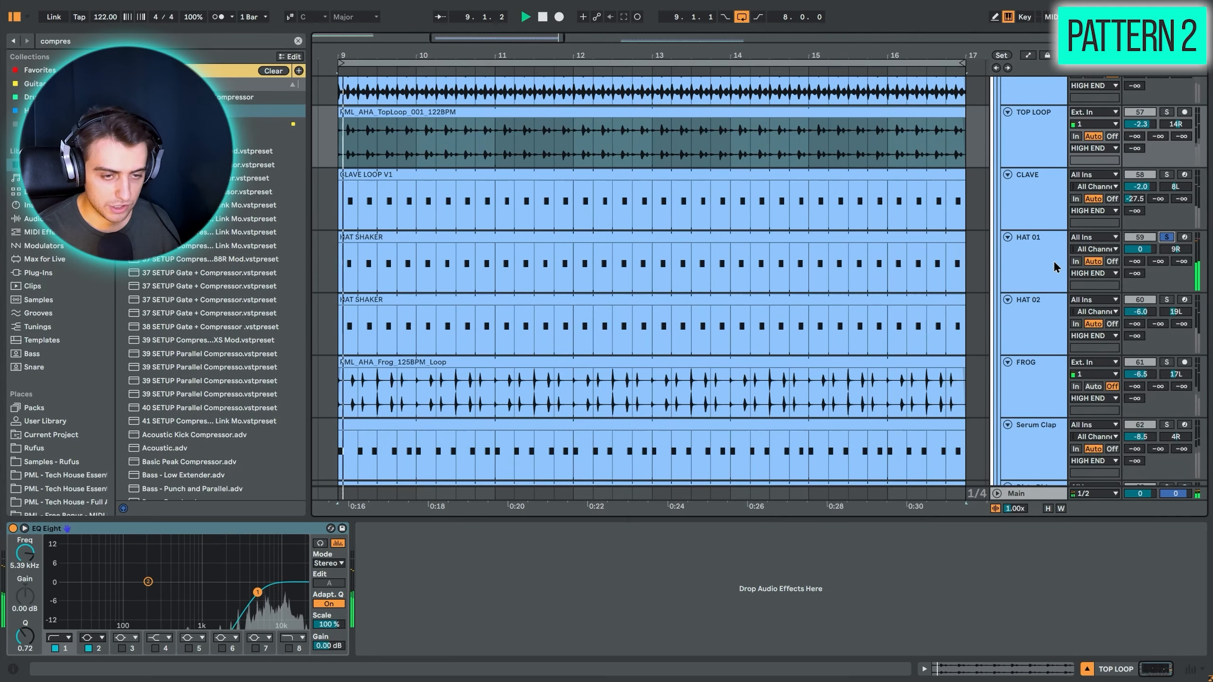
left_click(1167, 300, "super")
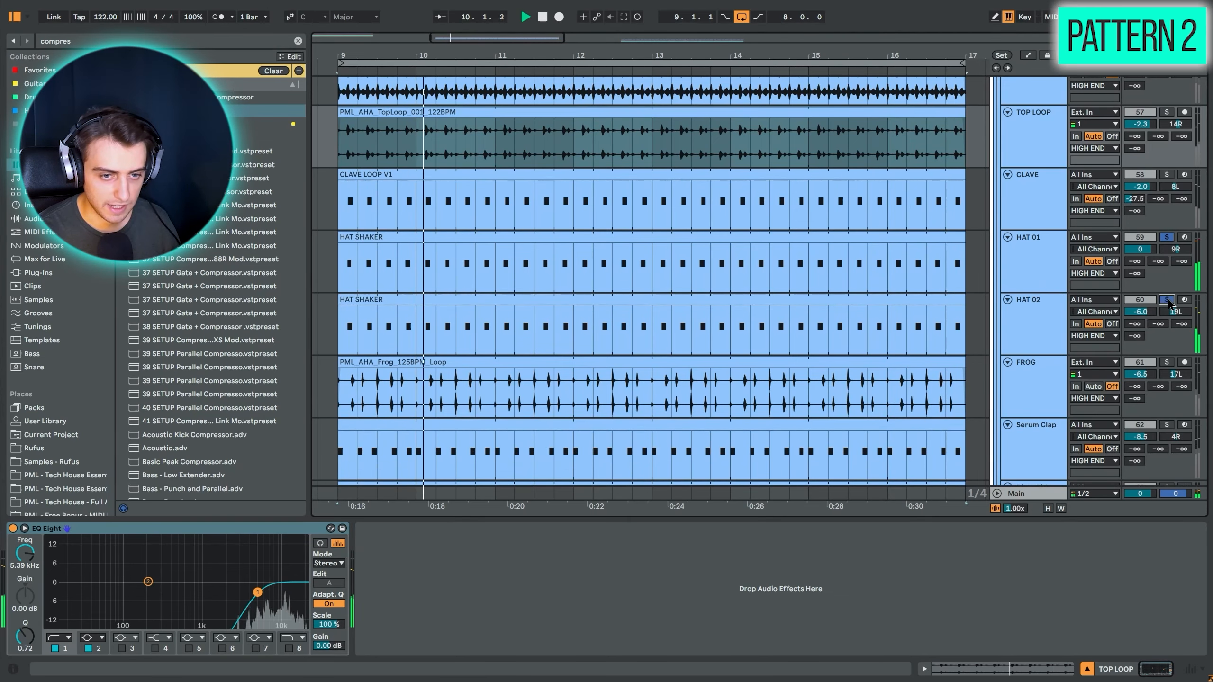
scroll(1068, 336, "down", 3)
left_click(1033, 239)
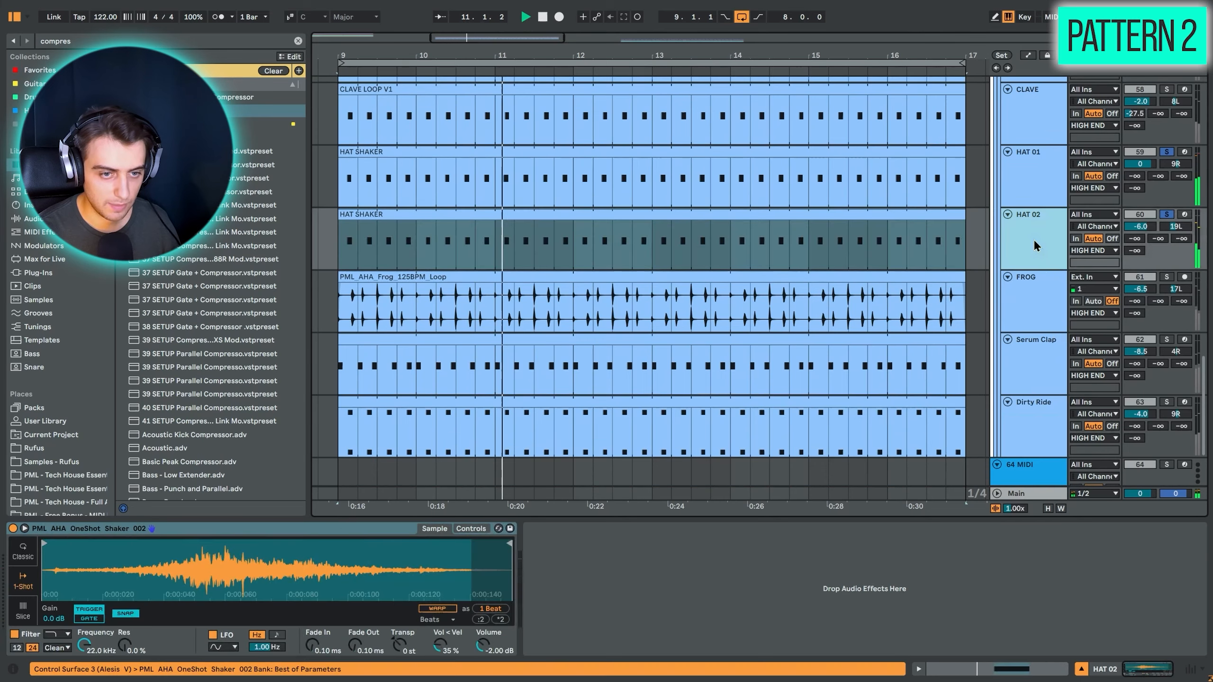
Play the FROG and Serum Clap tracks in solo, one after the other
left_click(1031, 300)
left_click(1167, 278)
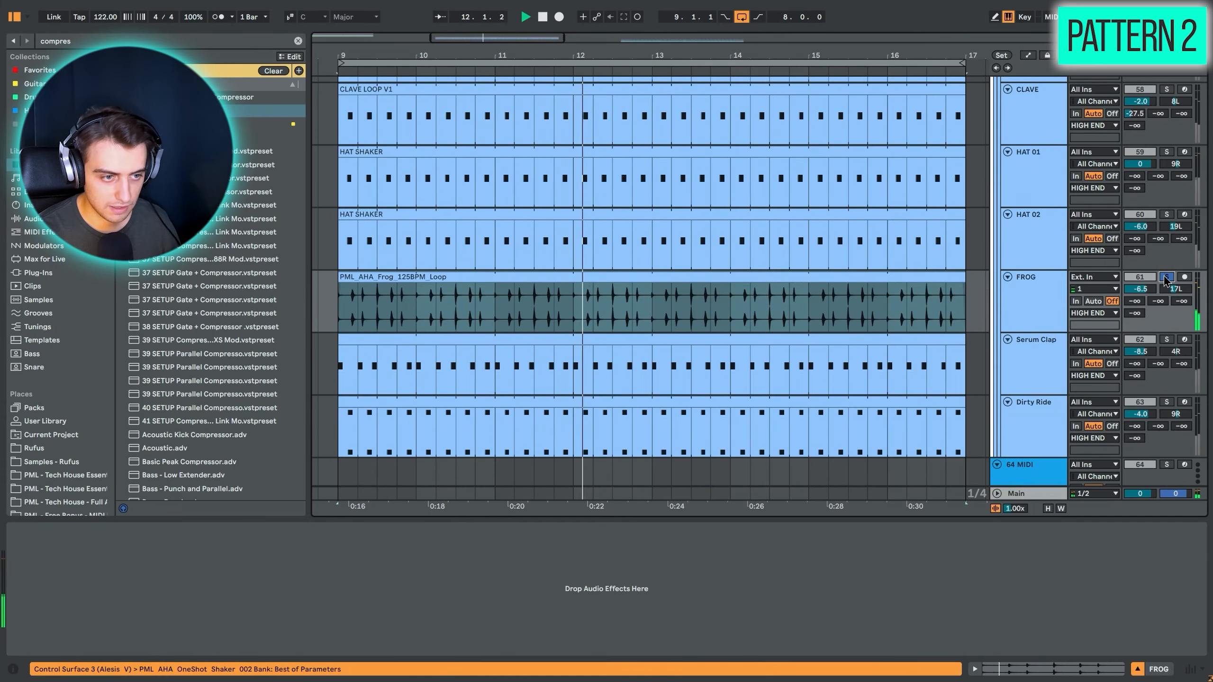
scroll(1029, 310, "down", 3)
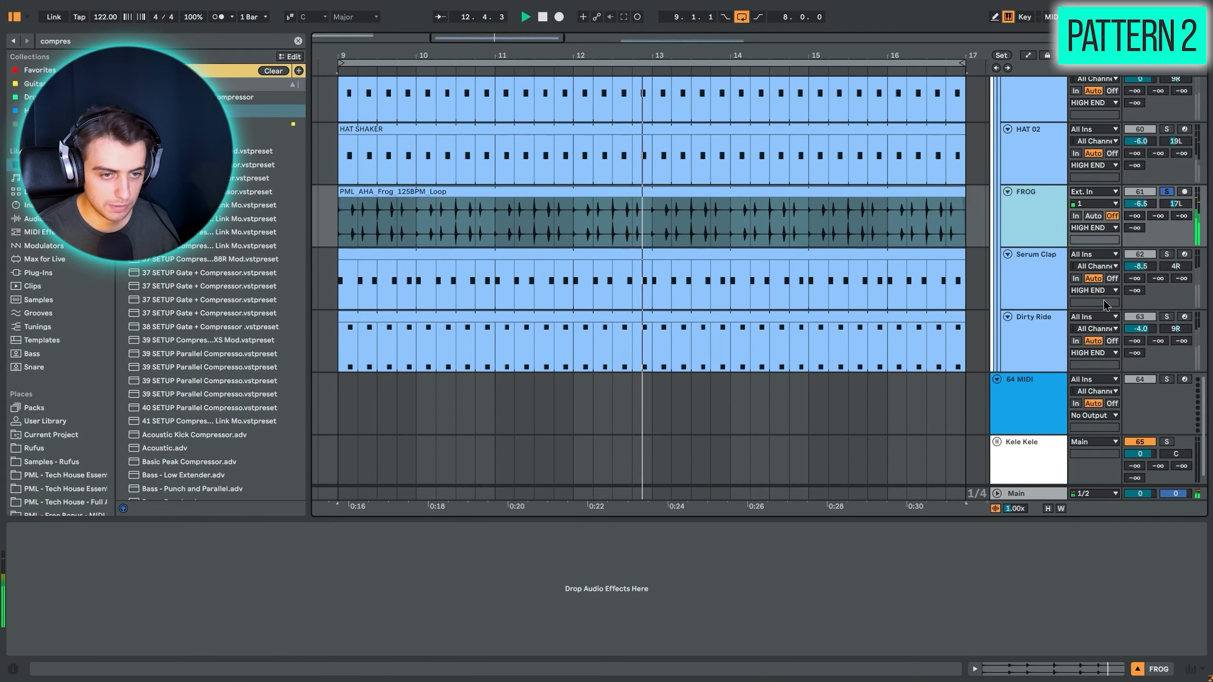
left_click(1167, 254)
left_click(1038, 283)
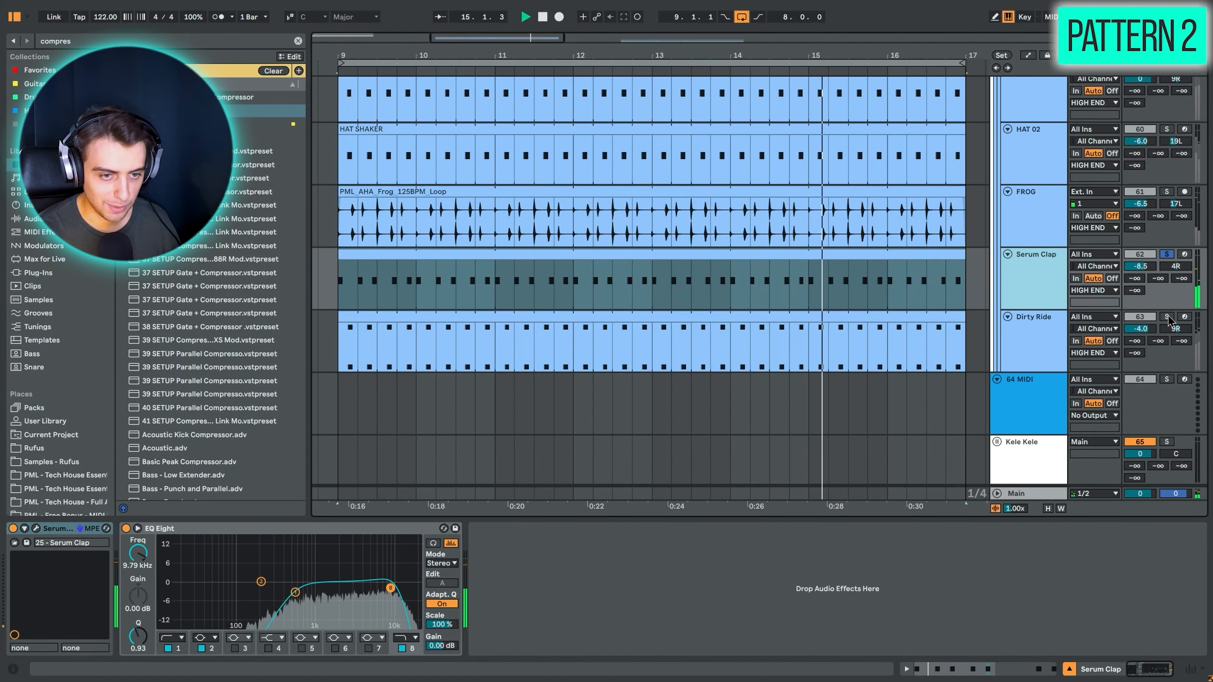
Play Dirty Ride together with Serum Clap, and solo Dirty Ride alone
left_click(1167, 317, "ctrl")
left_click(1054, 335)
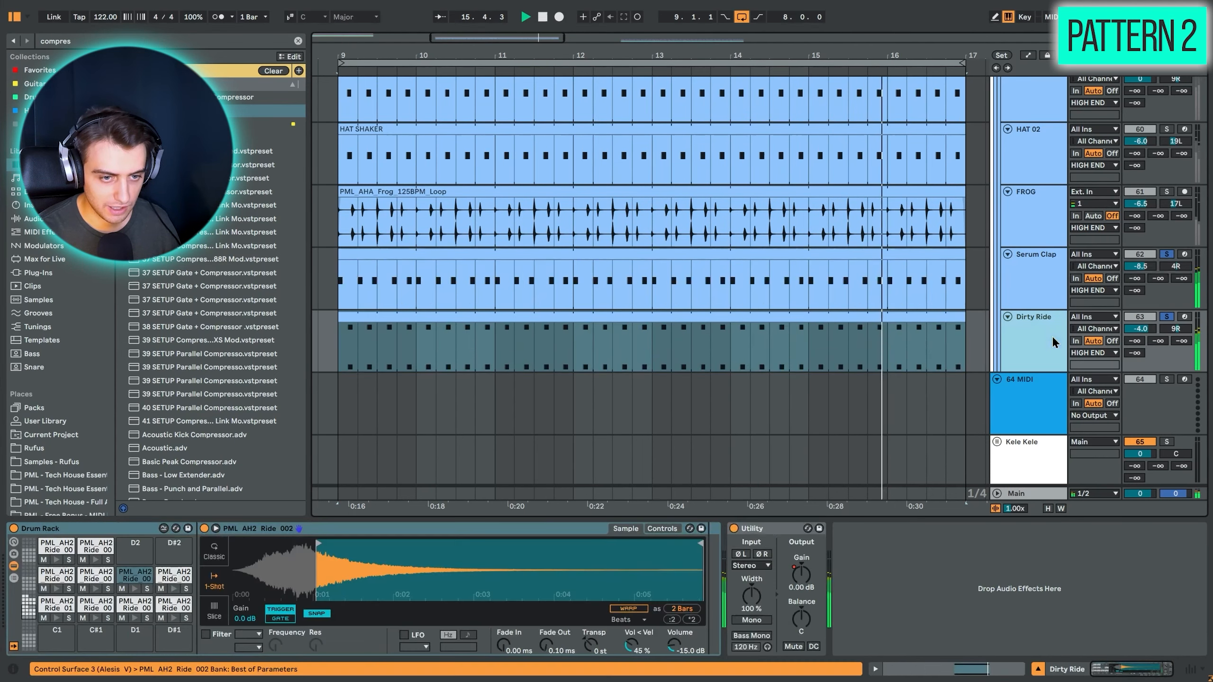
left_click(1168, 318)
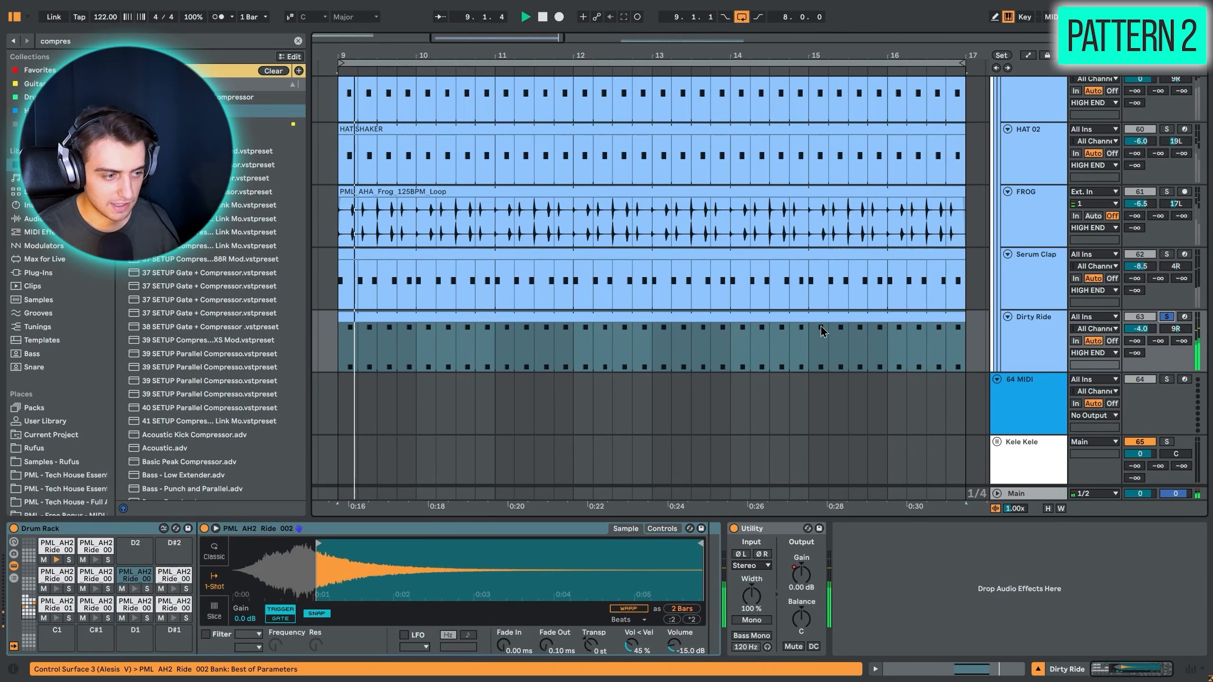
Open the Dirty Ride MIDI clip and inspect its PML_AH2_Hihat_003 and PML_AH2_Ride_009 notes at 1.1.3
left_click(28, 600)
double_click(425, 321)
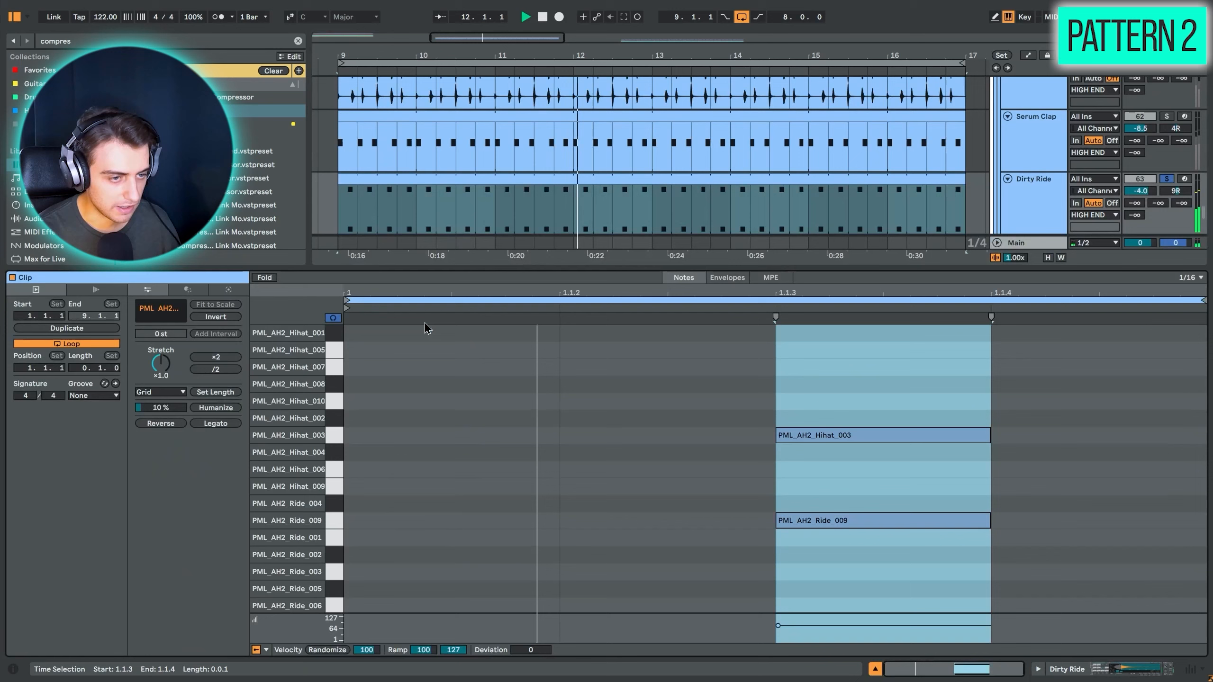
left_click(860, 445)
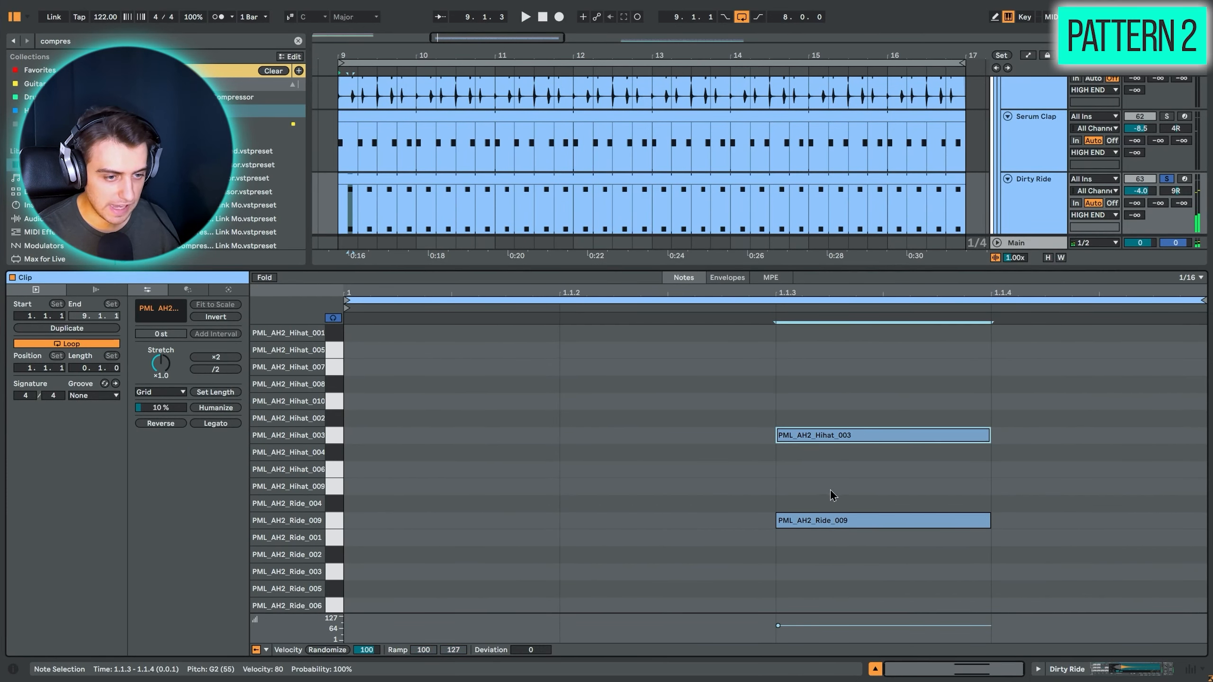
left_click(840, 521)
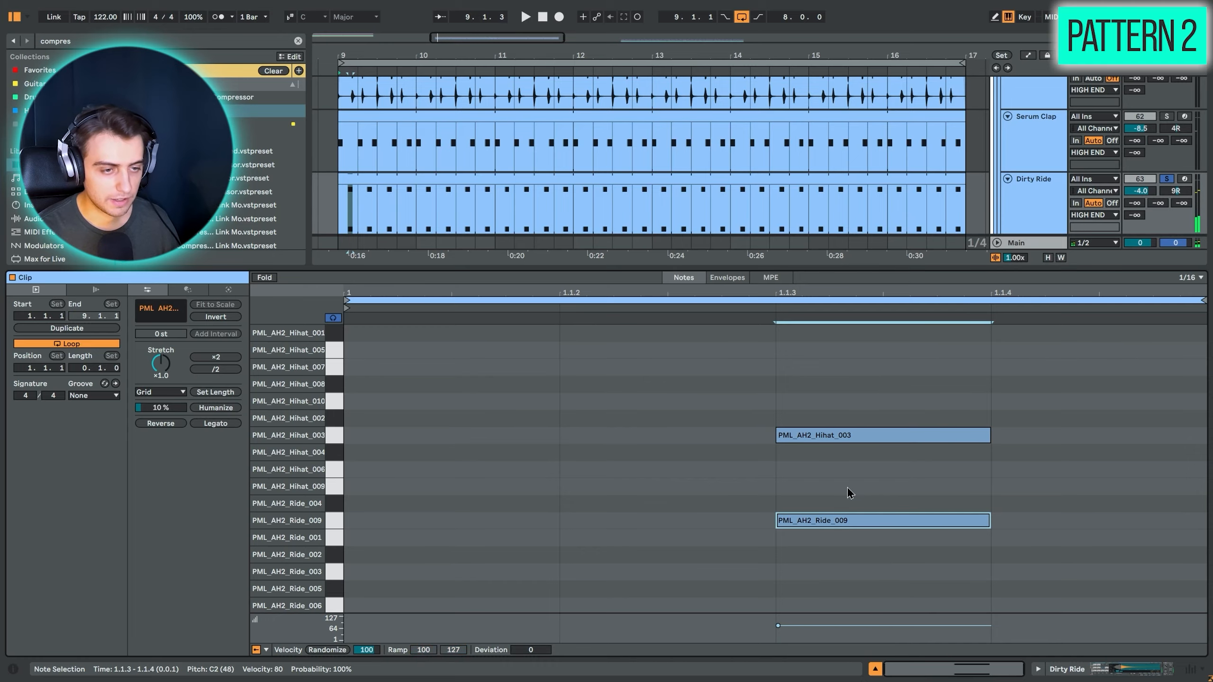
key("shift+Tab")
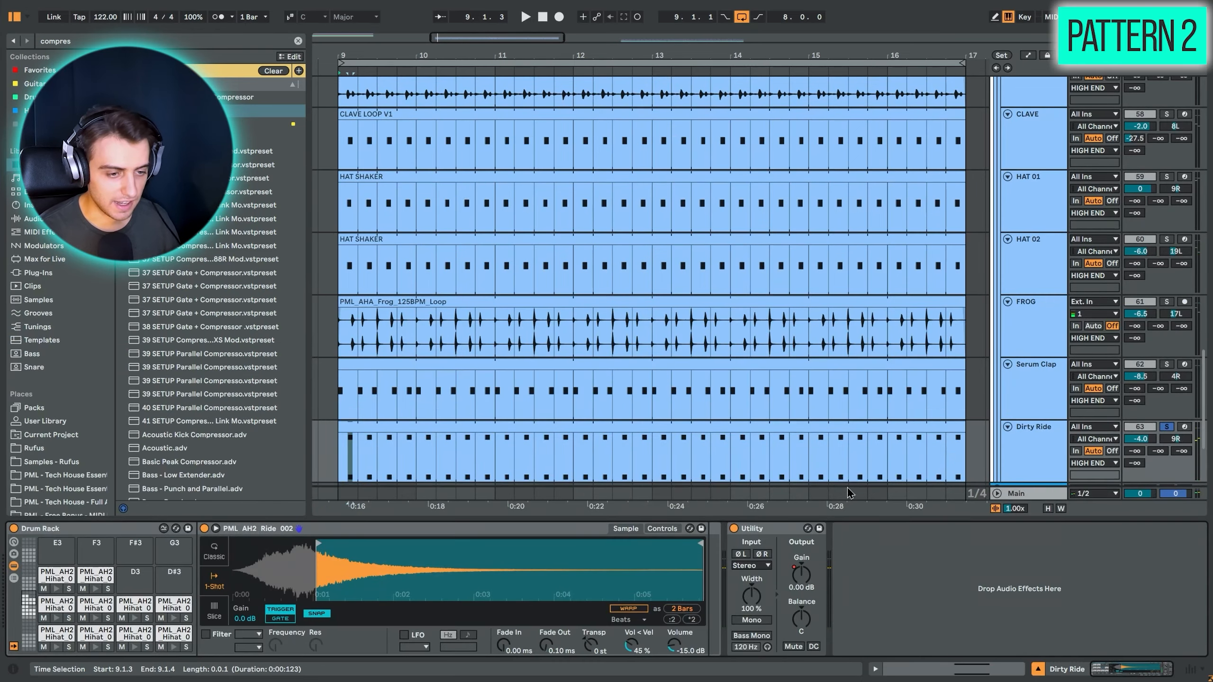
Fold the DRUMS group and play the full Djabule pattern from bar 9
scroll(836, 473, "up", 10)
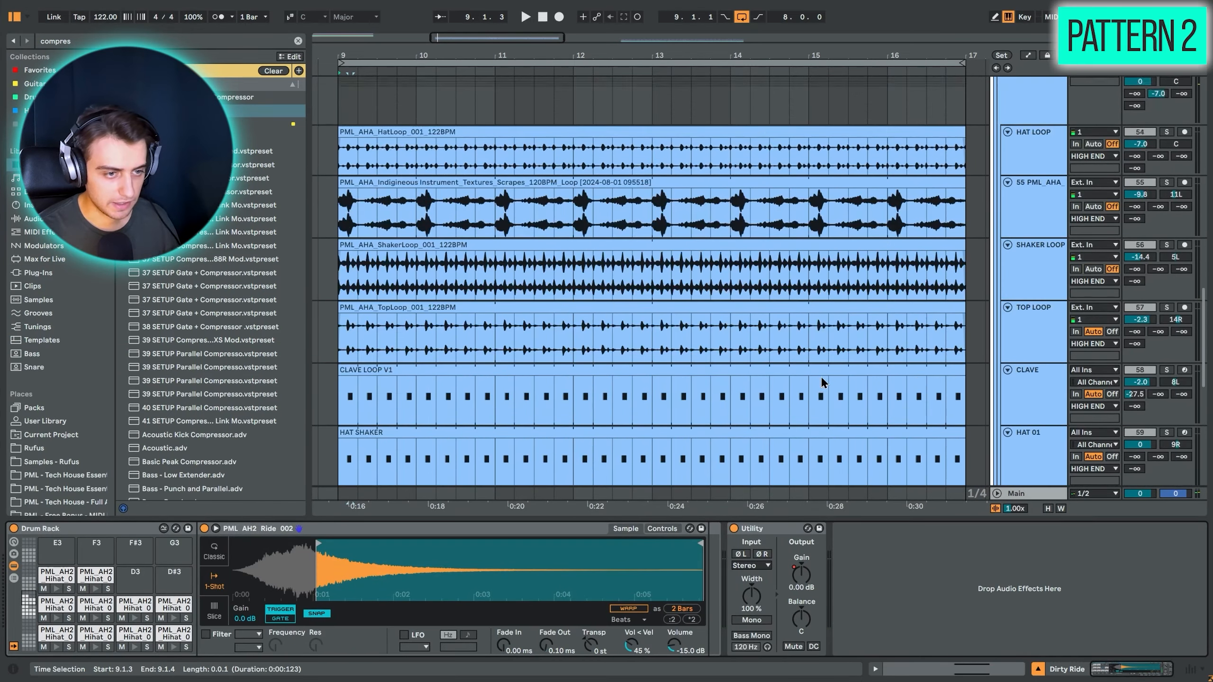
scroll(945, 234, "up", 8)
left_click(1002, 456)
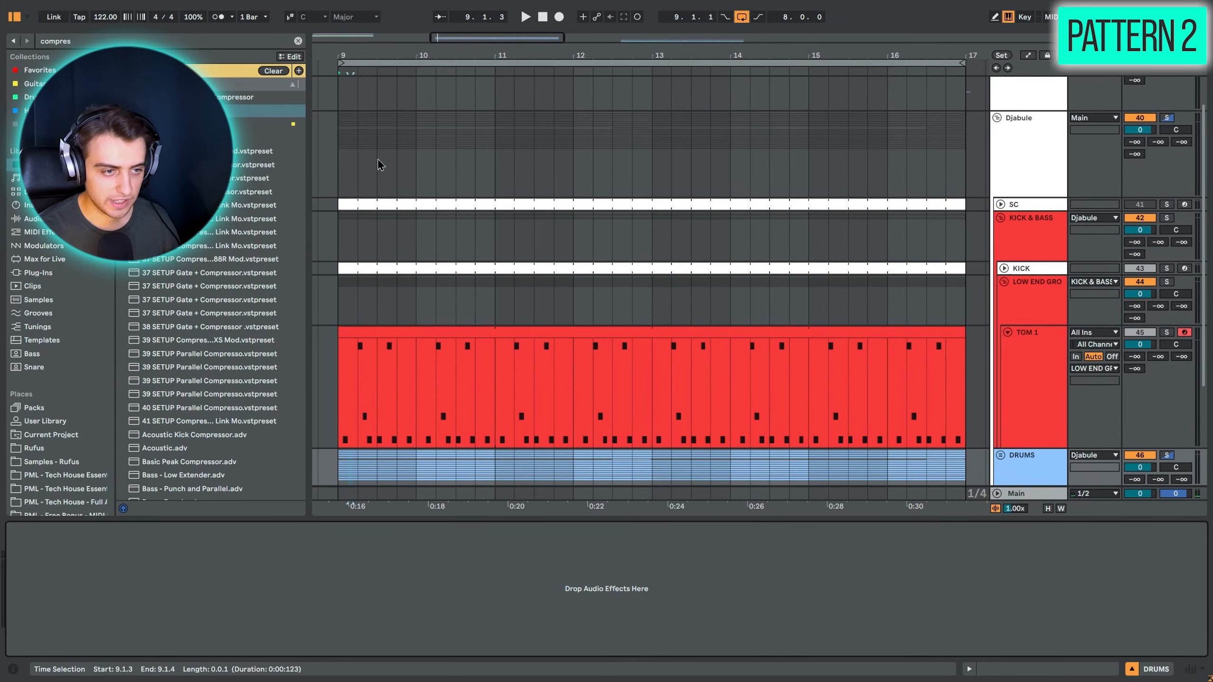
left_click(339, 245)
key("space")
scroll(726, 163, "down", 4)
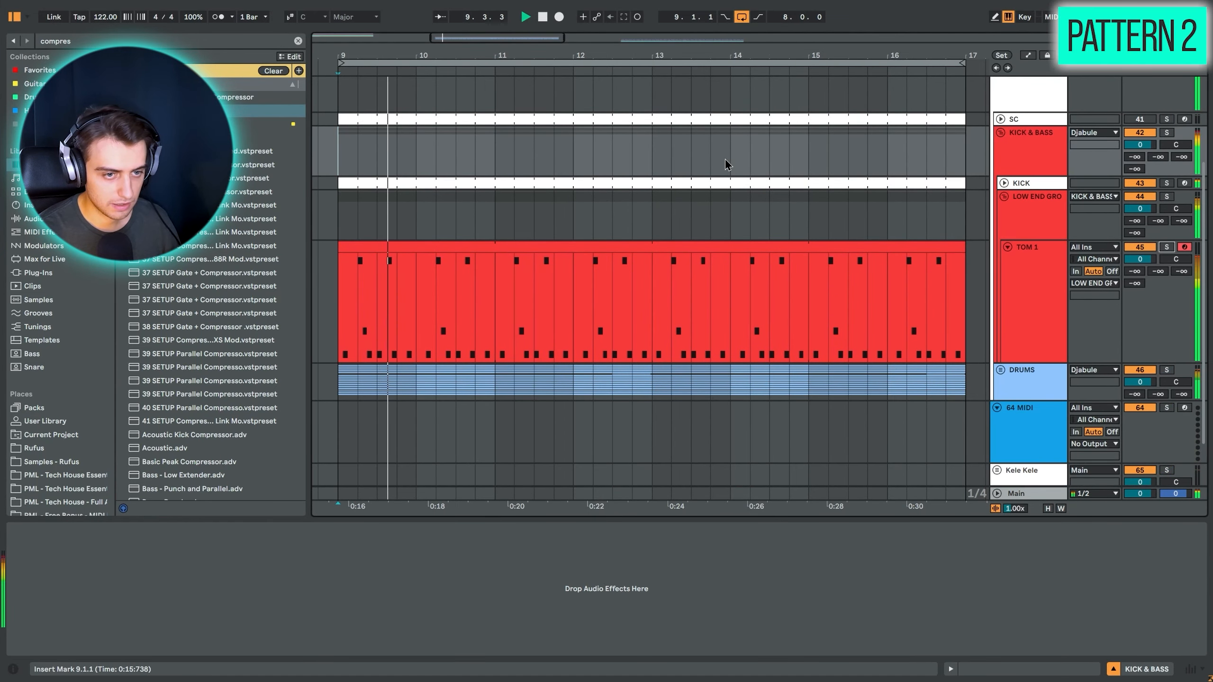
scroll(940, 243, "up", 1)
scroll(939, 244, "up", 3)
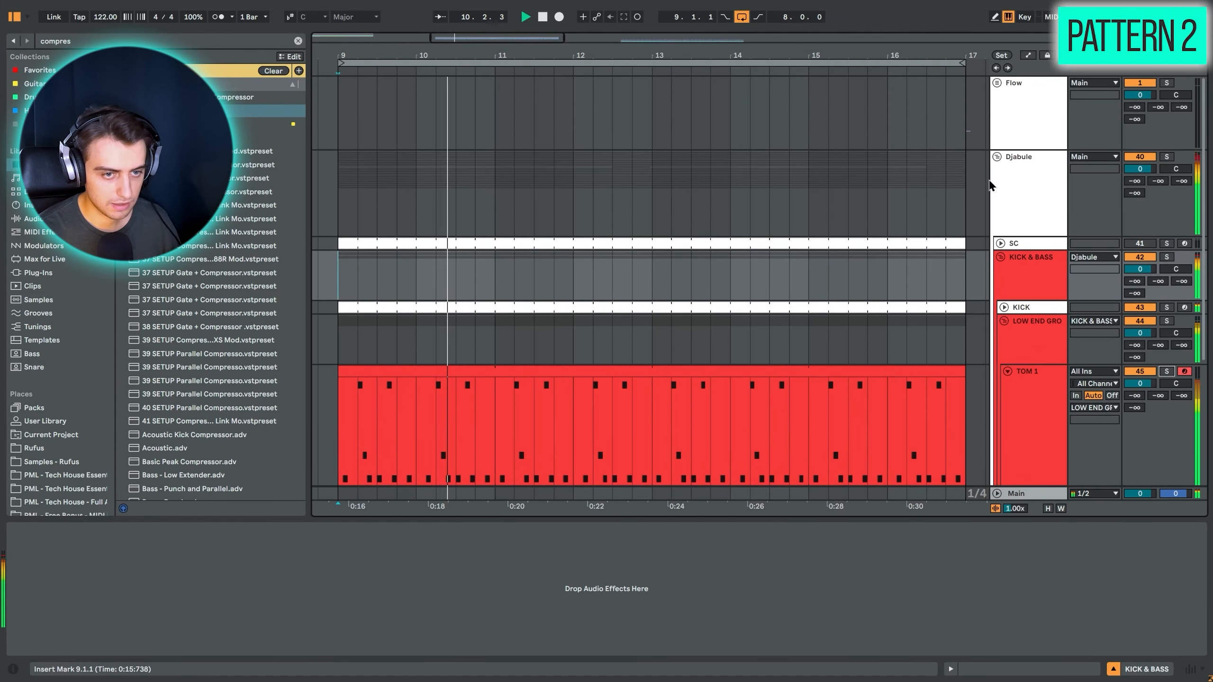
Fold the Djabule group and set the loop to the Kele Kele section from bar 21 to 29
left_click(997, 157)
left_click_drag(542, 55, 542, 14)
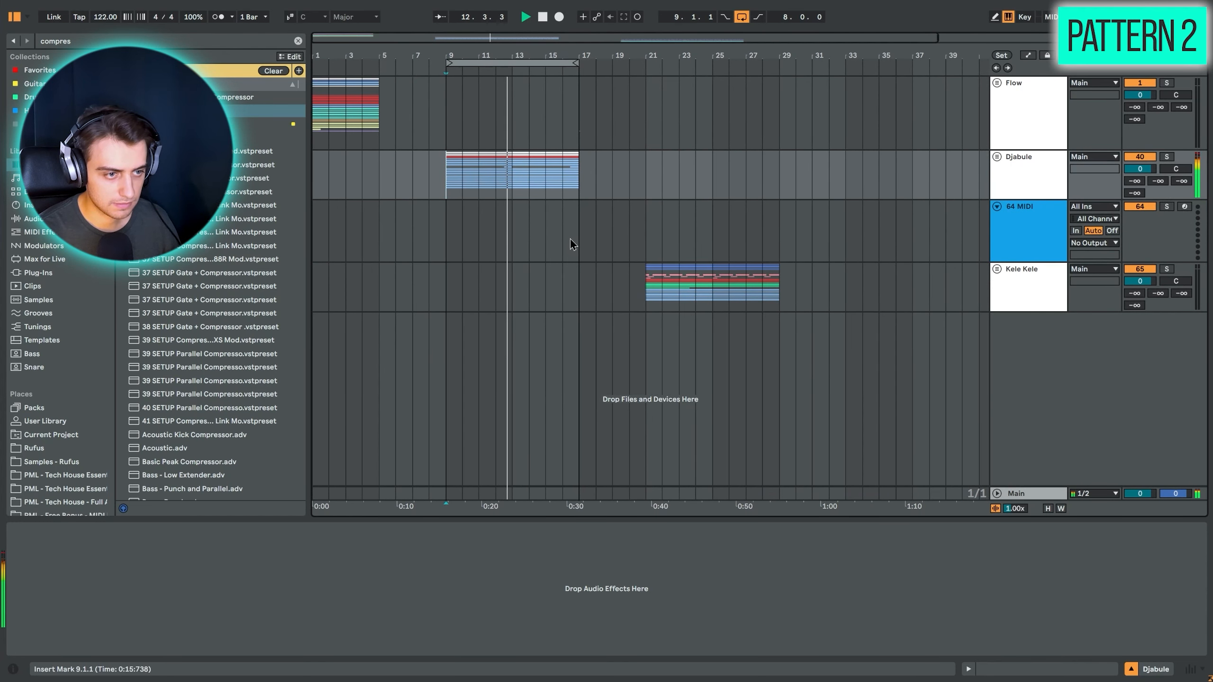
left_click(646, 283)
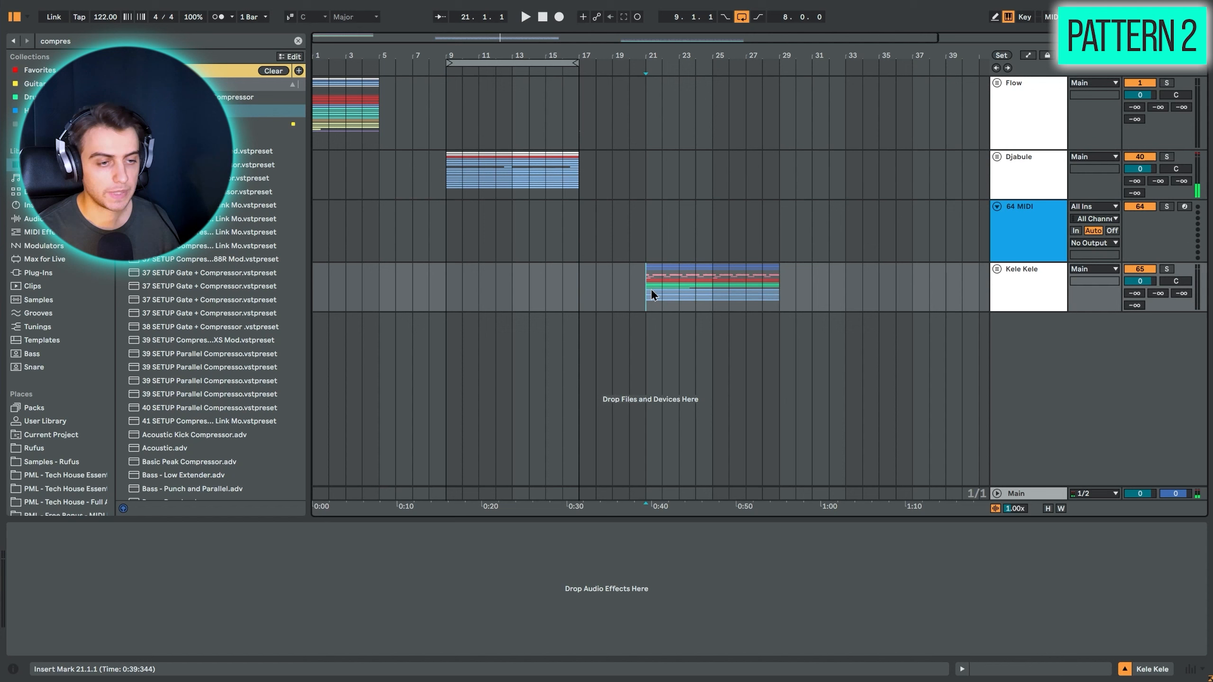
left_click(770, 267)
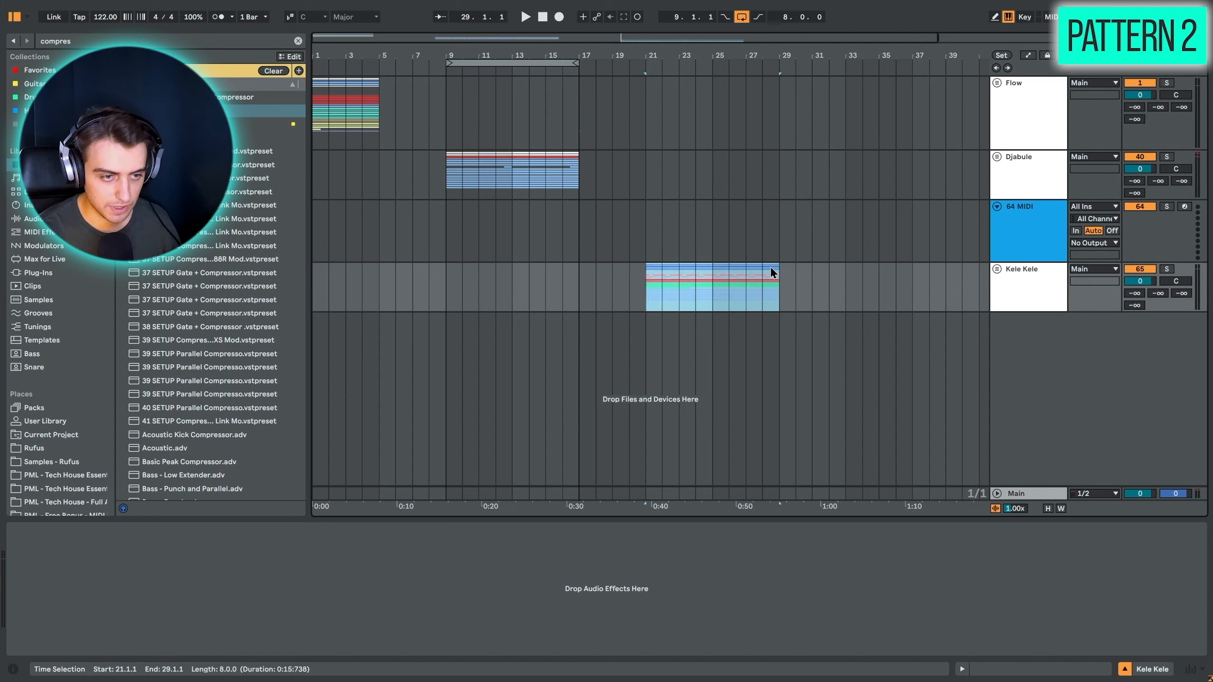
key("ctrl+l")
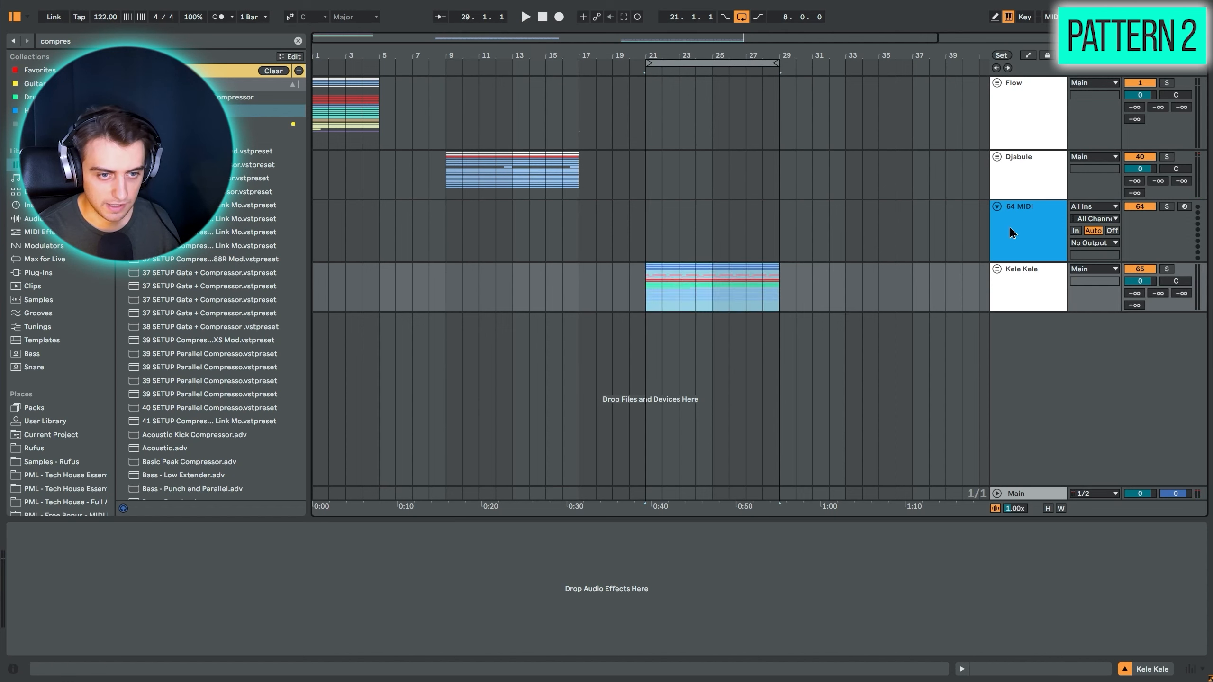
Delete the empty 64 MIDI track, and play the Kele Kele loop with its group unfolded
key("Delete")
key("space")
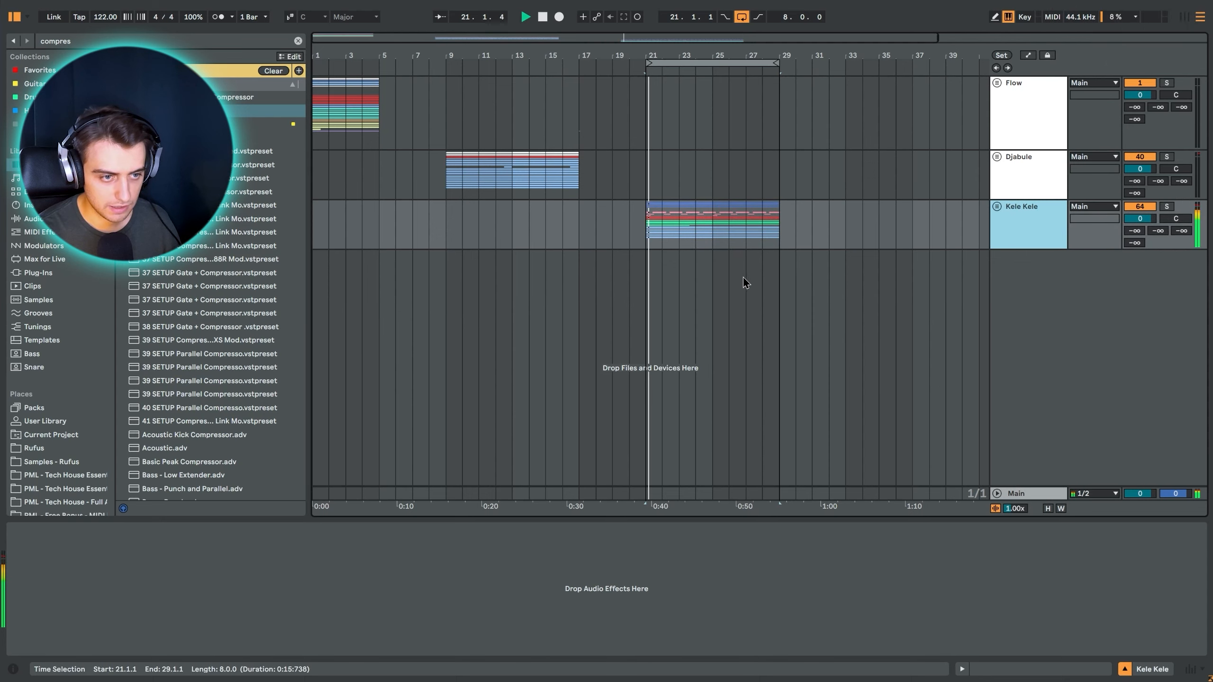
left_click_drag(754, 56, 754, 112)
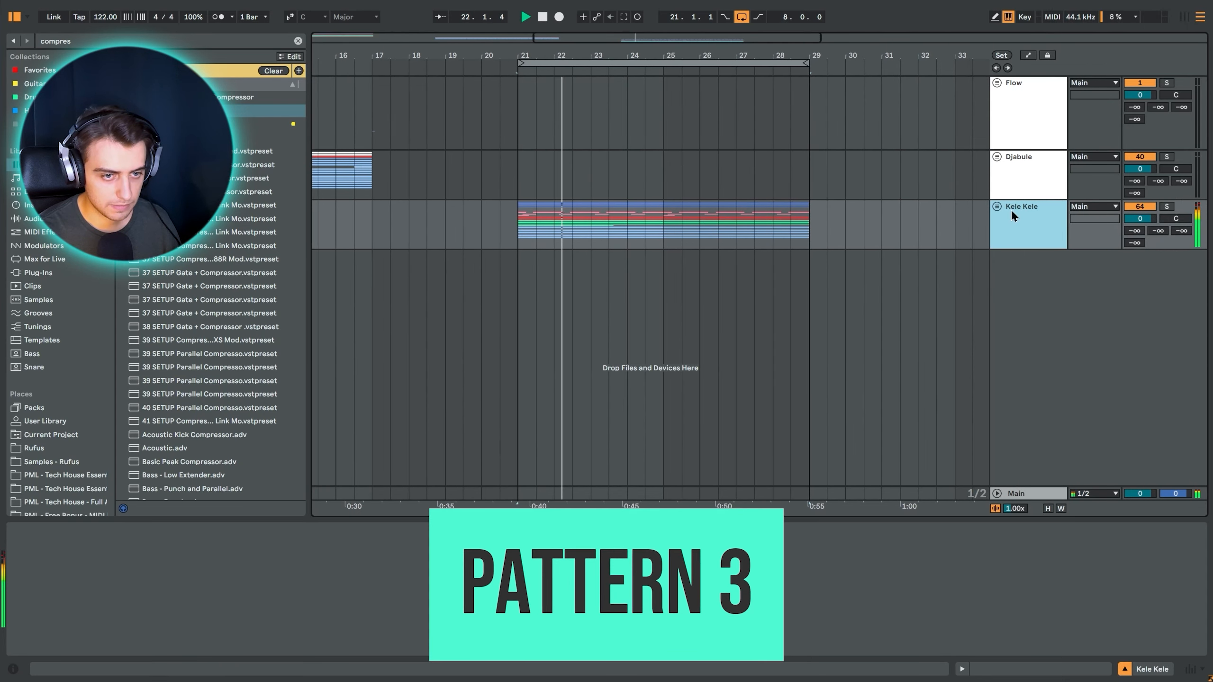
left_click(997, 207)
scroll(702, 351, "down", 3)
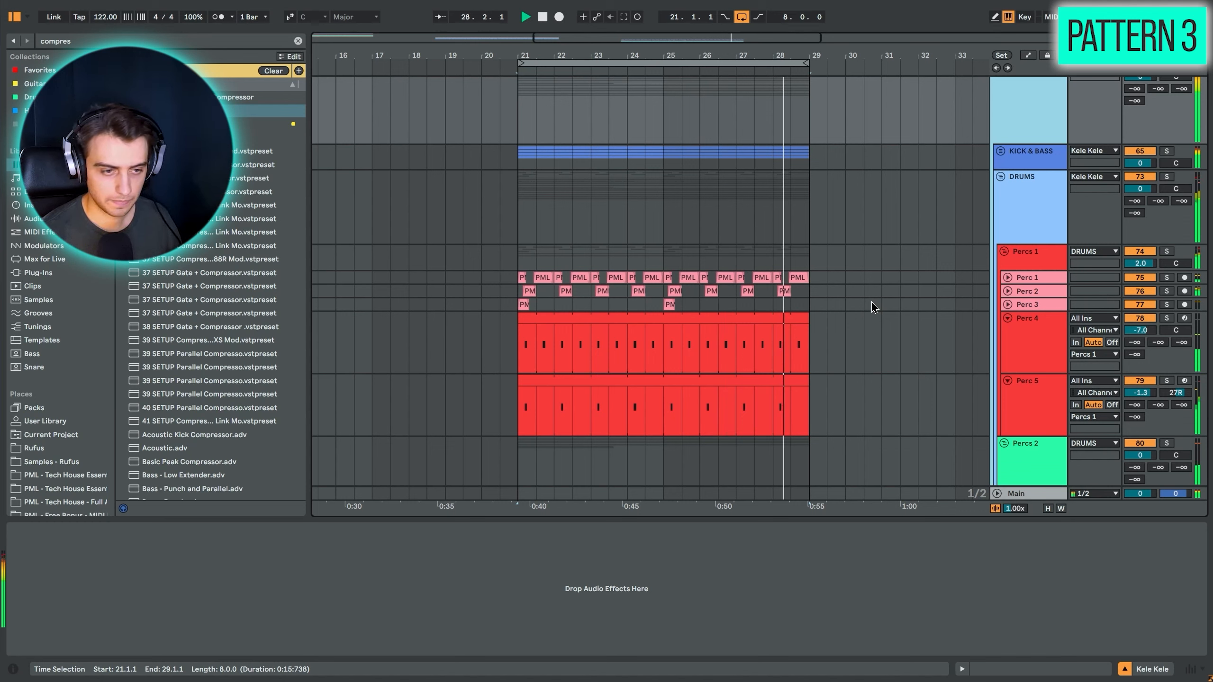
key("space")
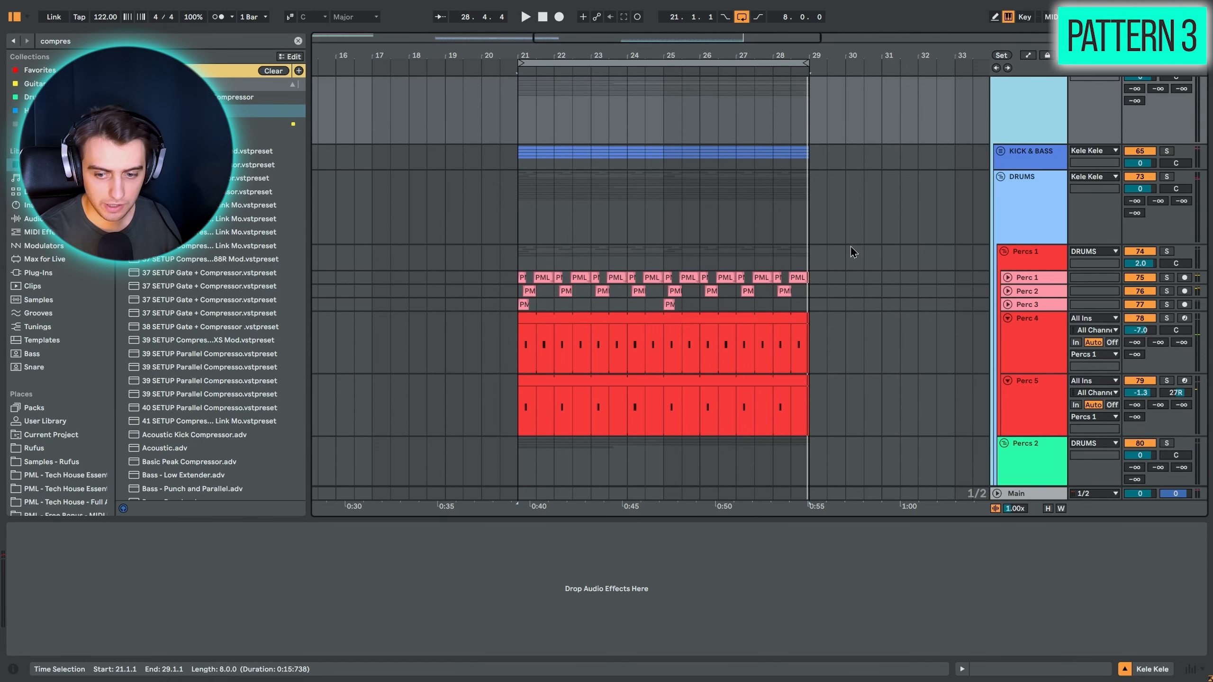
Play the KICK & BASS group of Kele Kele in solo from bar 21
scroll(1045, 271, "up", 4)
left_click(1166, 250)
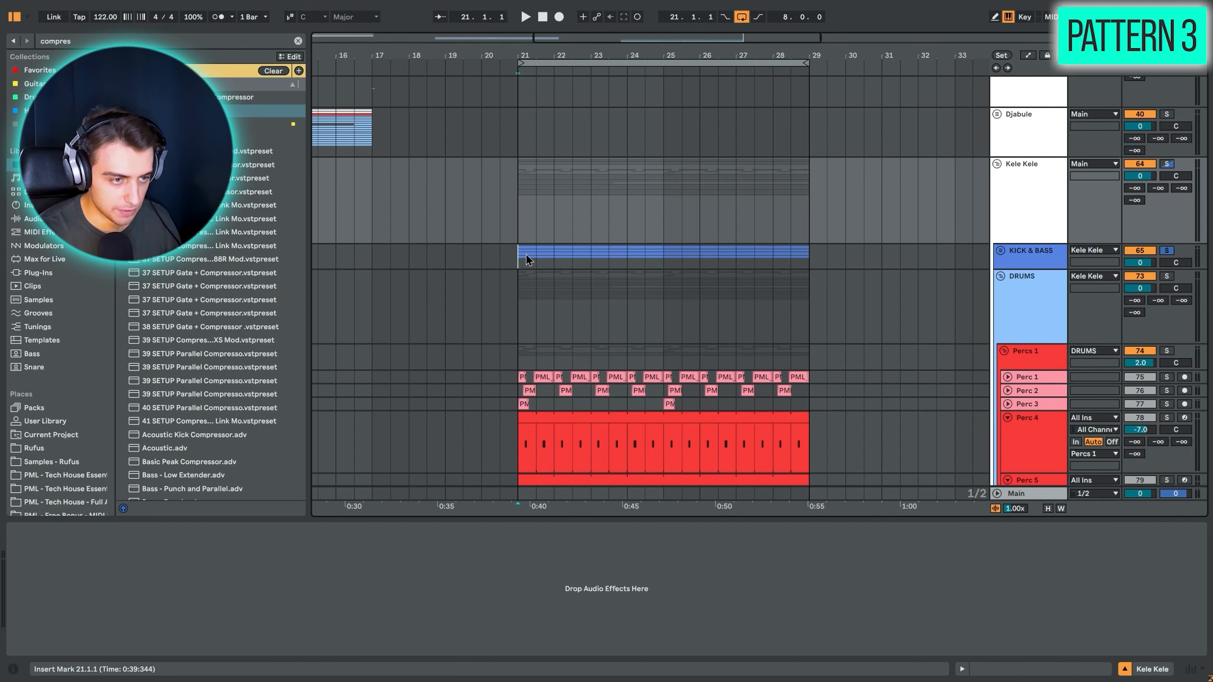
left_click(778, 266)
key("space")
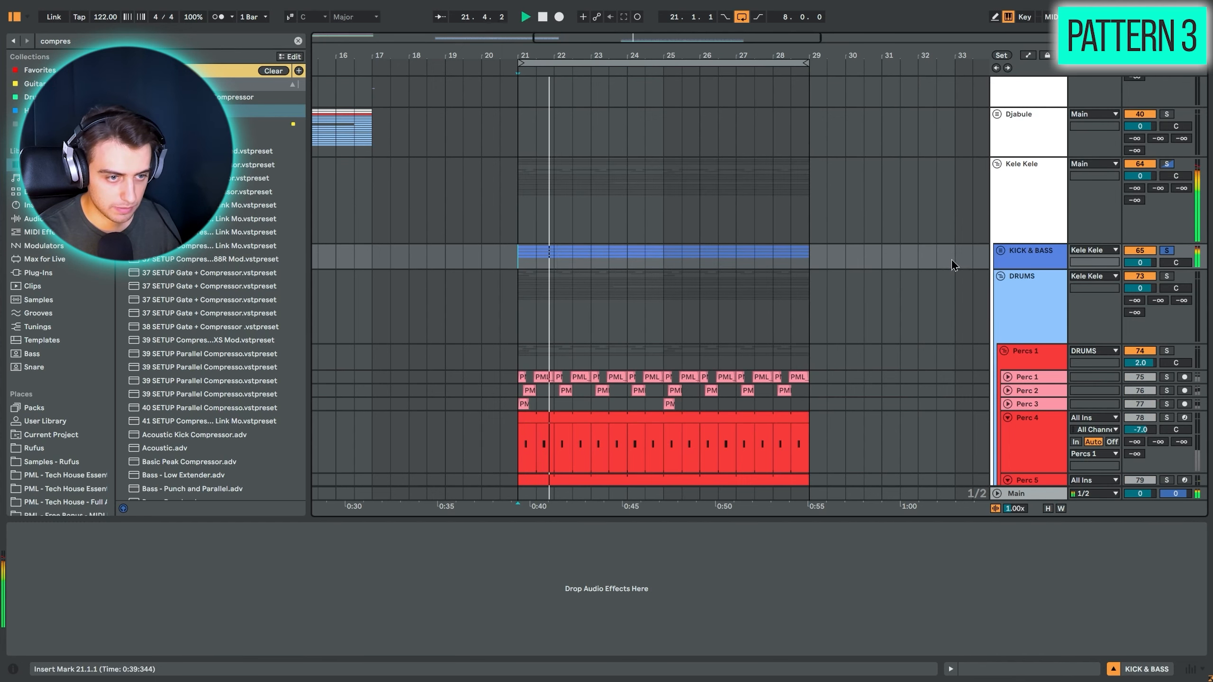
Unfold the KICK & BASS group with its KICK tracks, stop playback, and select Kick Layer 1 through Kick Layer 4
left_click(1000, 250)
scroll(810, 292, "down", 6)
left_click(1039, 224)
key("space")
left_click(1034, 236)
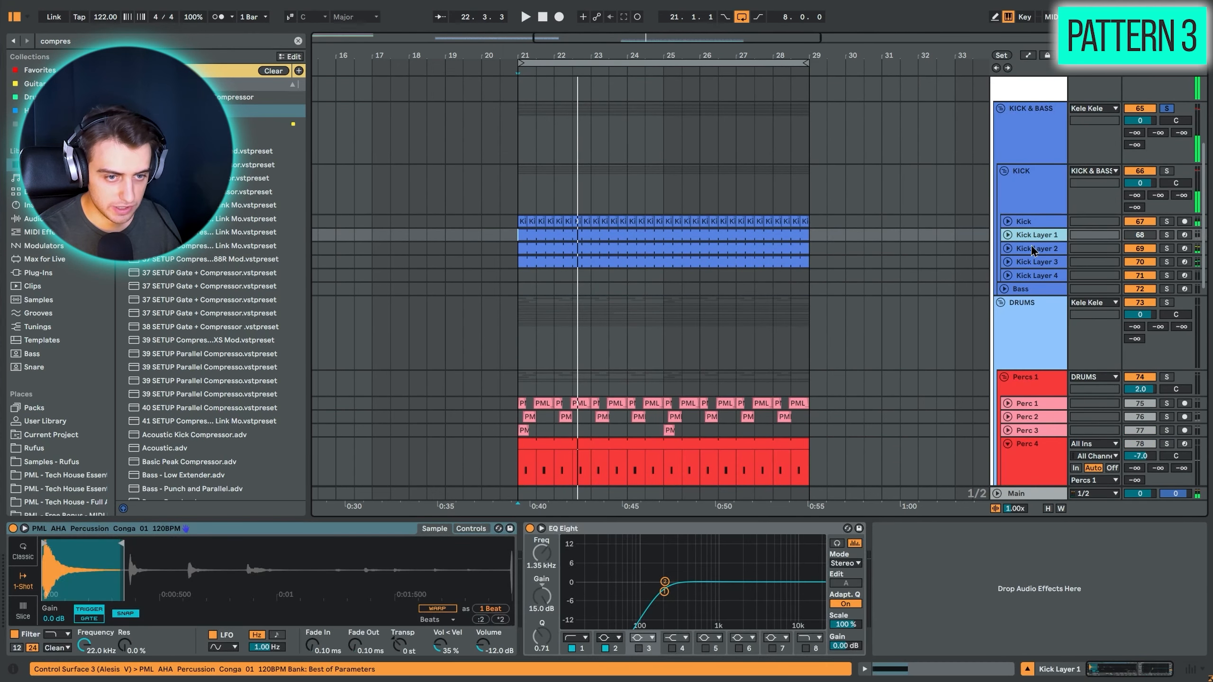
left_click(1032, 249, "shift")
left_click(1029, 263, "shift")
left_click(1027, 279, "shift")
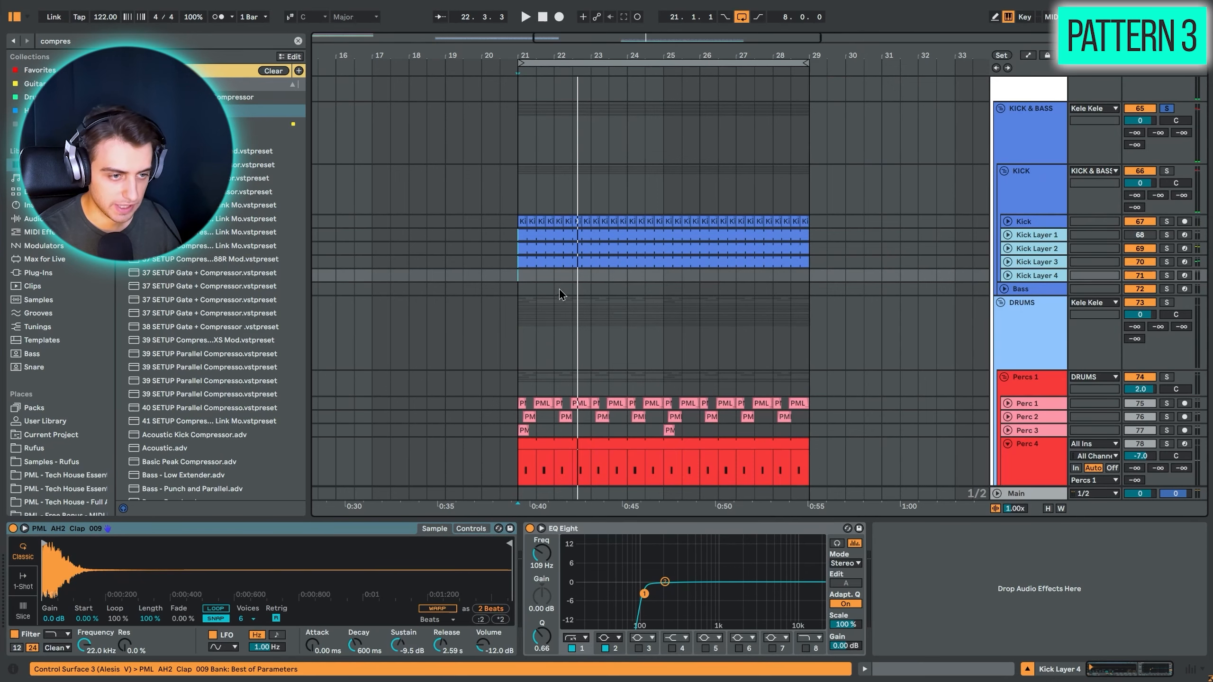
Highlight the Bass clips from bar 21 to 29, and solo Kick Layer 1 in the KICK group
left_click_drag(535, 289, 845, 299)
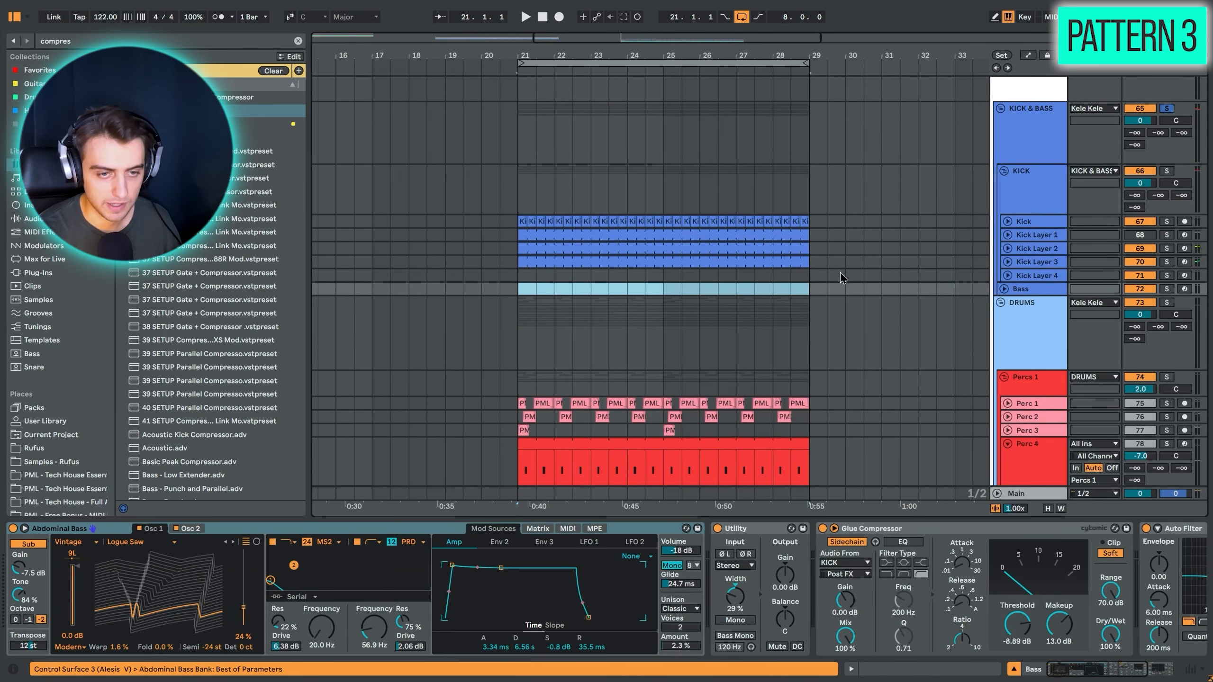
scroll(842, 278, "down", 3)
left_click(1149, 191)
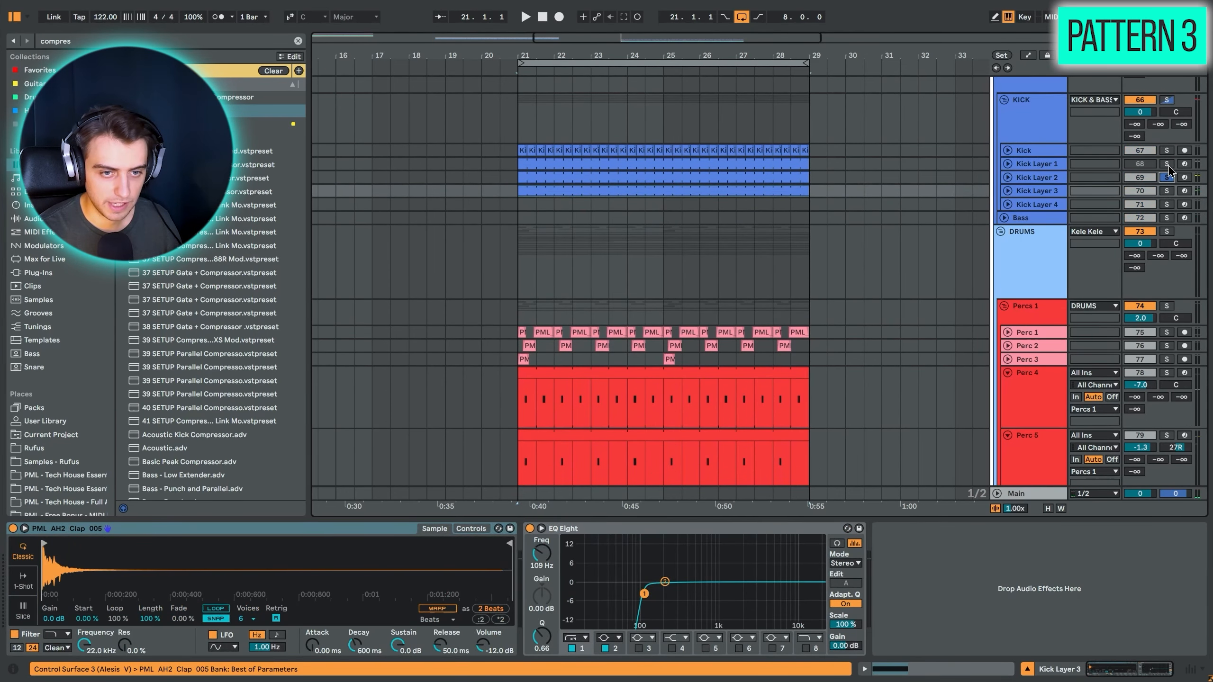
left_click(1168, 158)
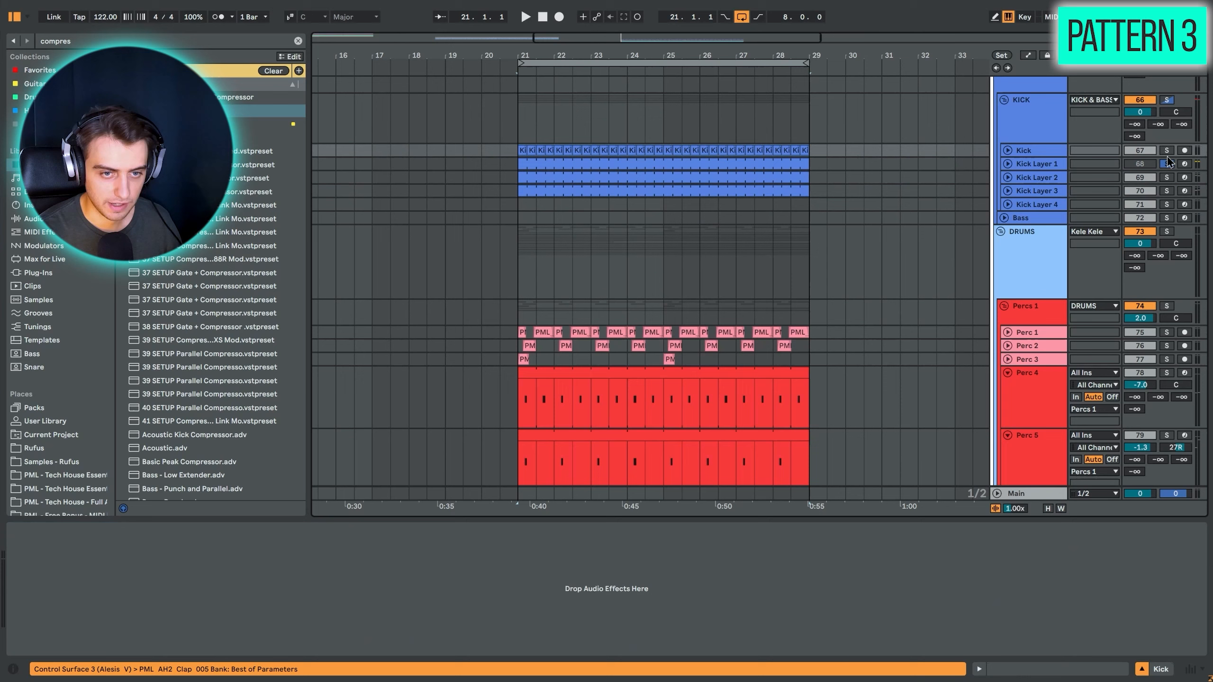
Play the Kele Kele pattern from bar 21 without any solo while reviewing the tracks of the DRUMS group
left_click(1166, 231)
scroll(1140, 246, "up", 6)
scroll(555, 297, "down", 7)
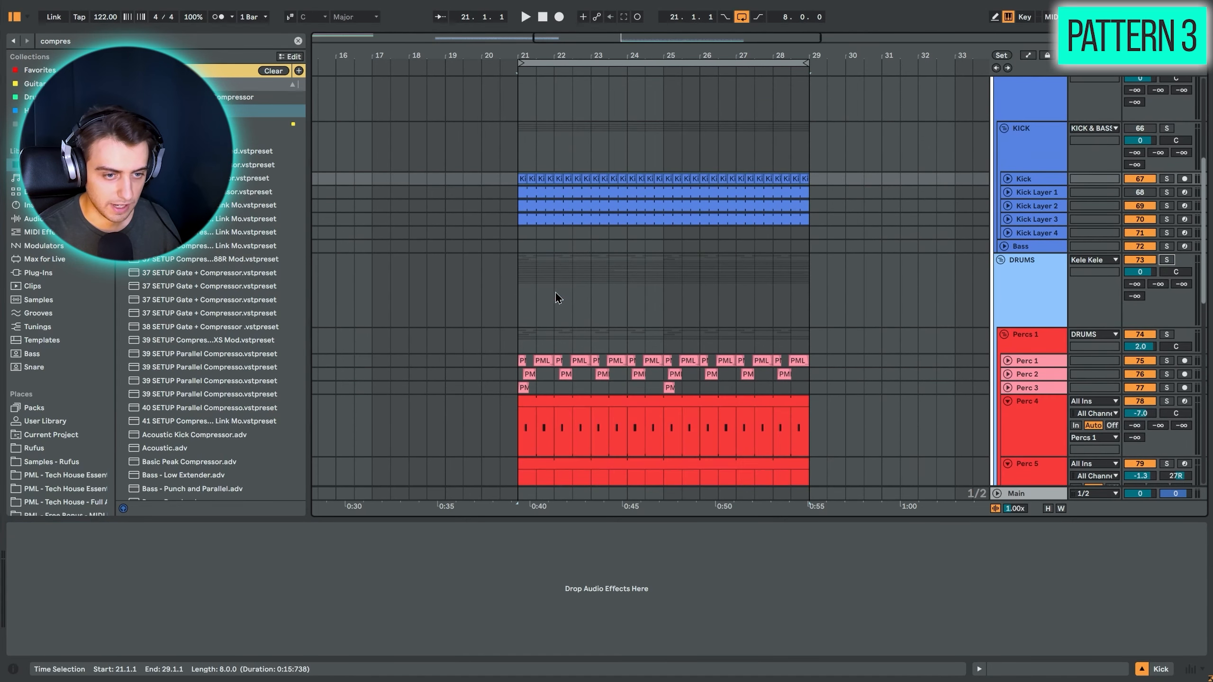
left_click(518, 218)
key("space")
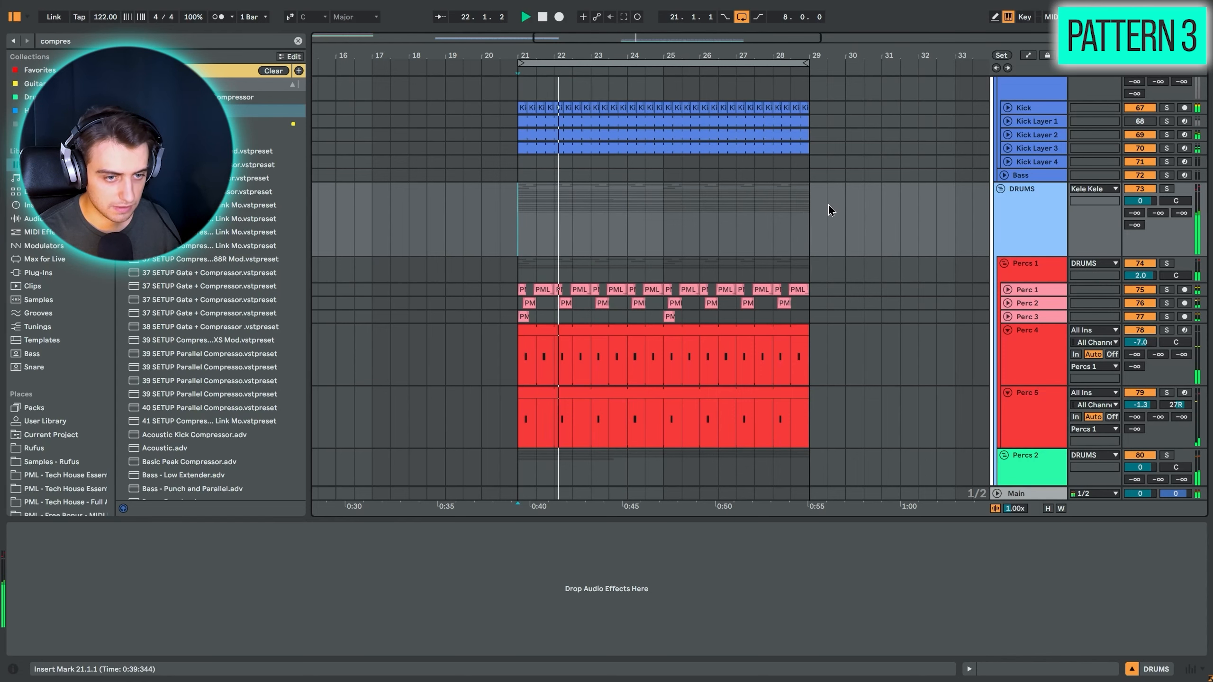
scroll(829, 210, "down", 15)
scroll(831, 210, "up", 15)
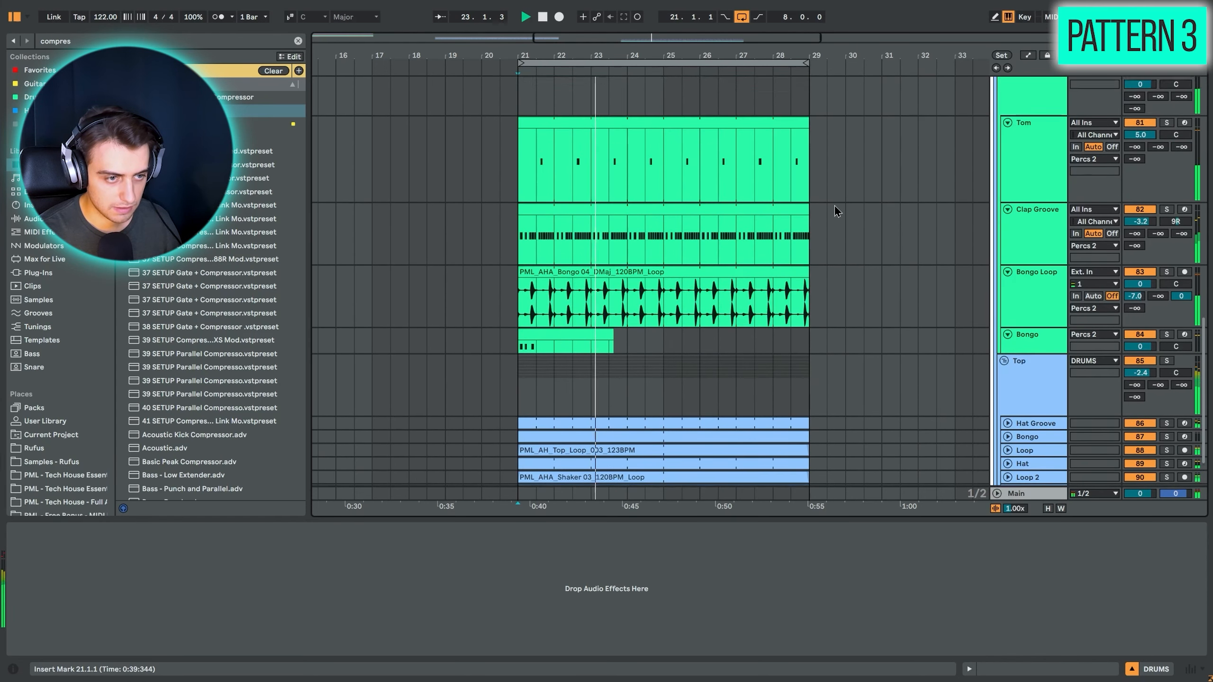
scroll(829, 210, "down", 3)
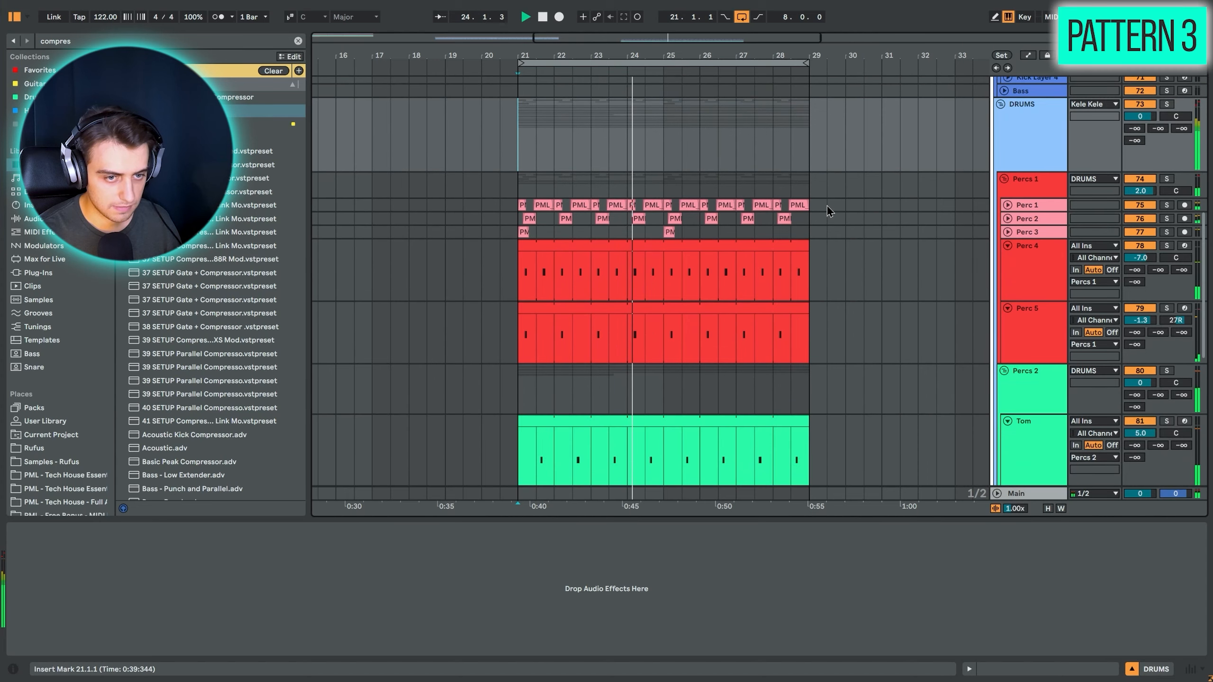
Fold the Percs 1, Percs 2 and Top groups inside DRUMS
left_click(1004, 178)
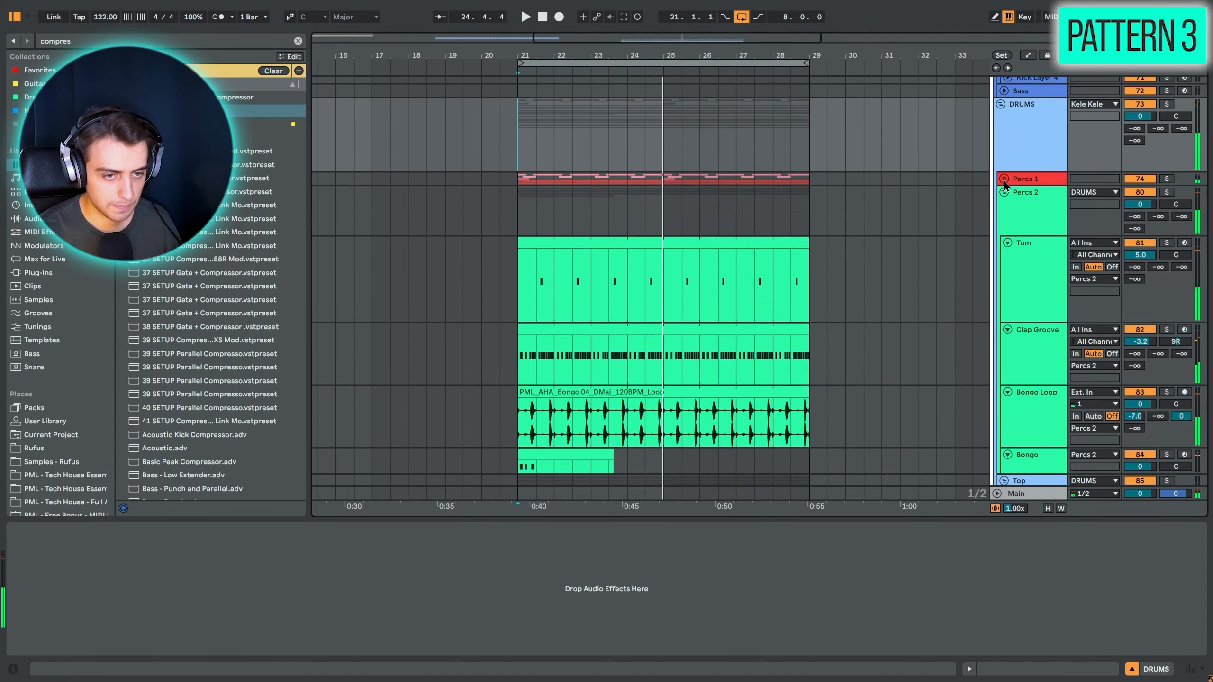
left_click(1004, 194)
left_click(1003, 206)
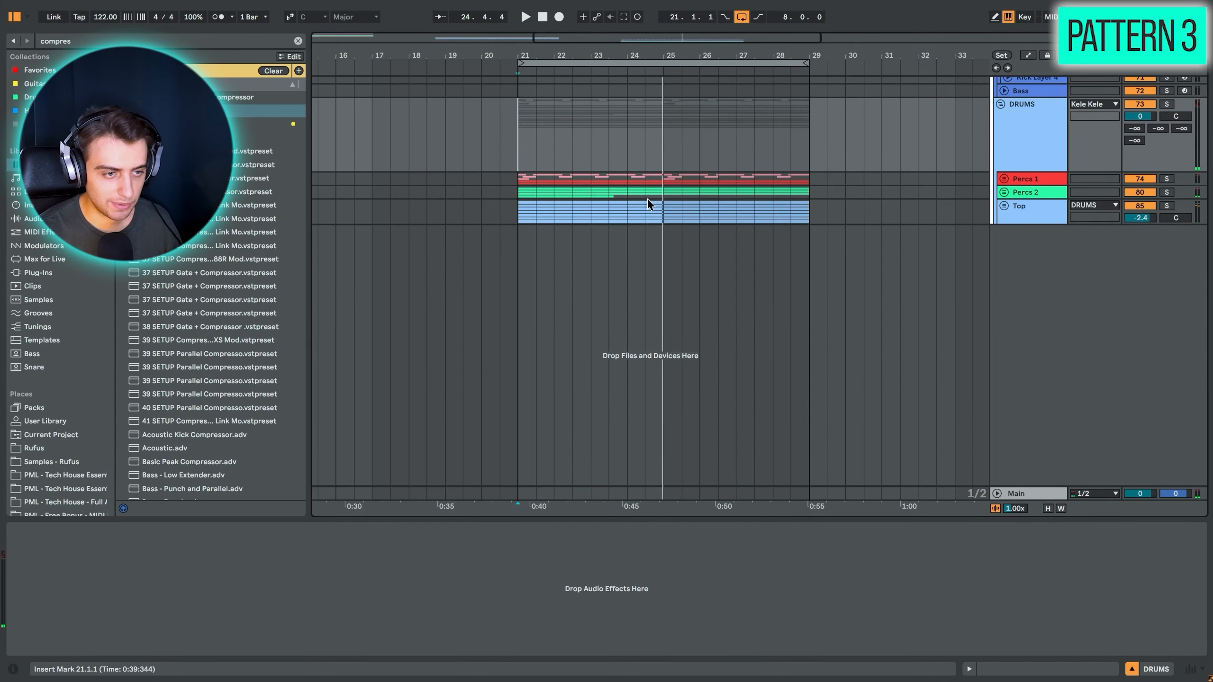
Play the Percs 1 group in solo from bar 21
scroll(648, 205, "up", 3)
left_click(520, 254)
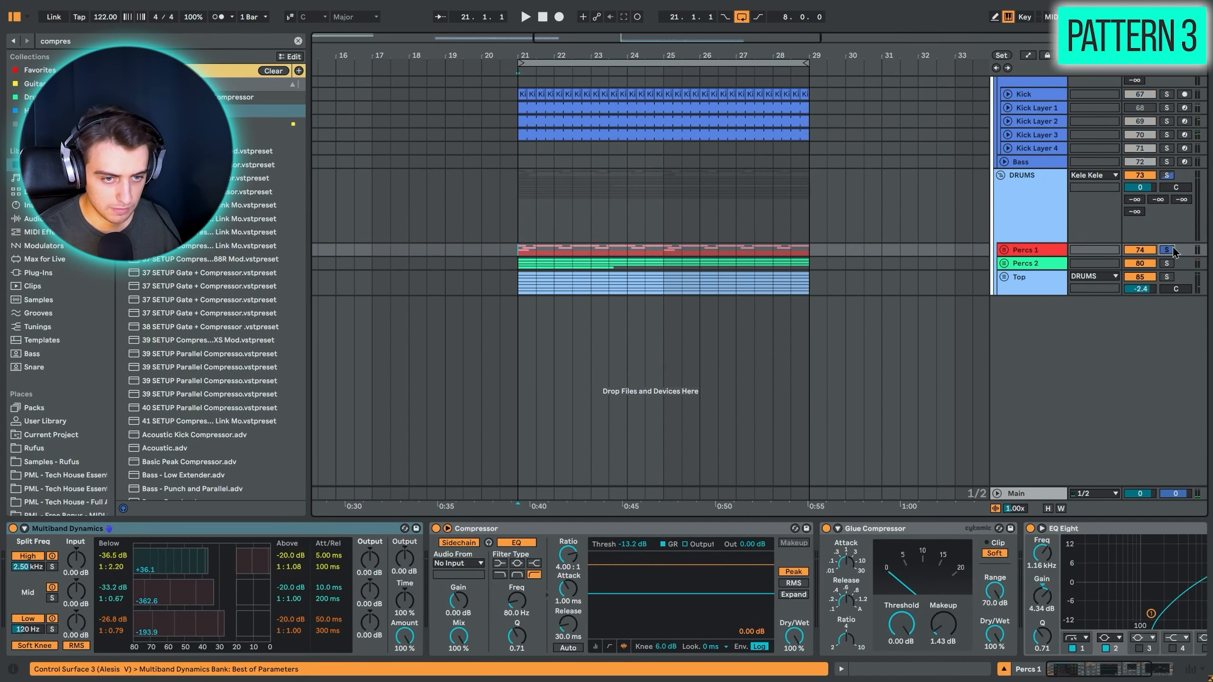
key("space")
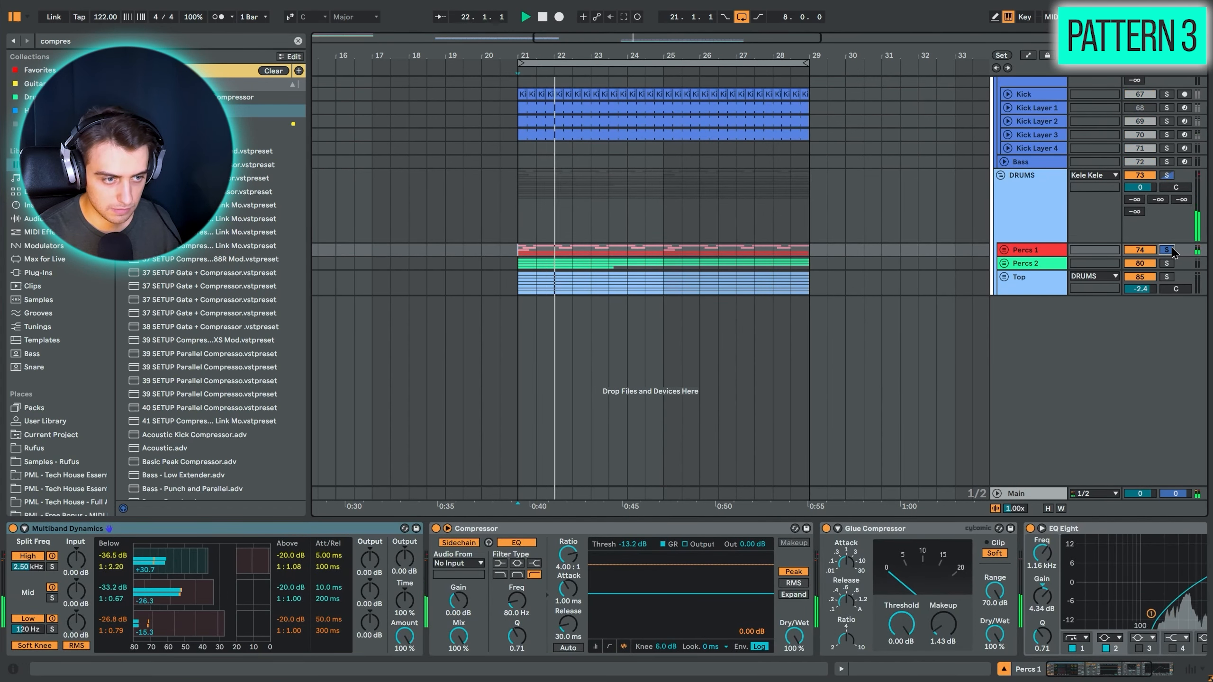
key("space")
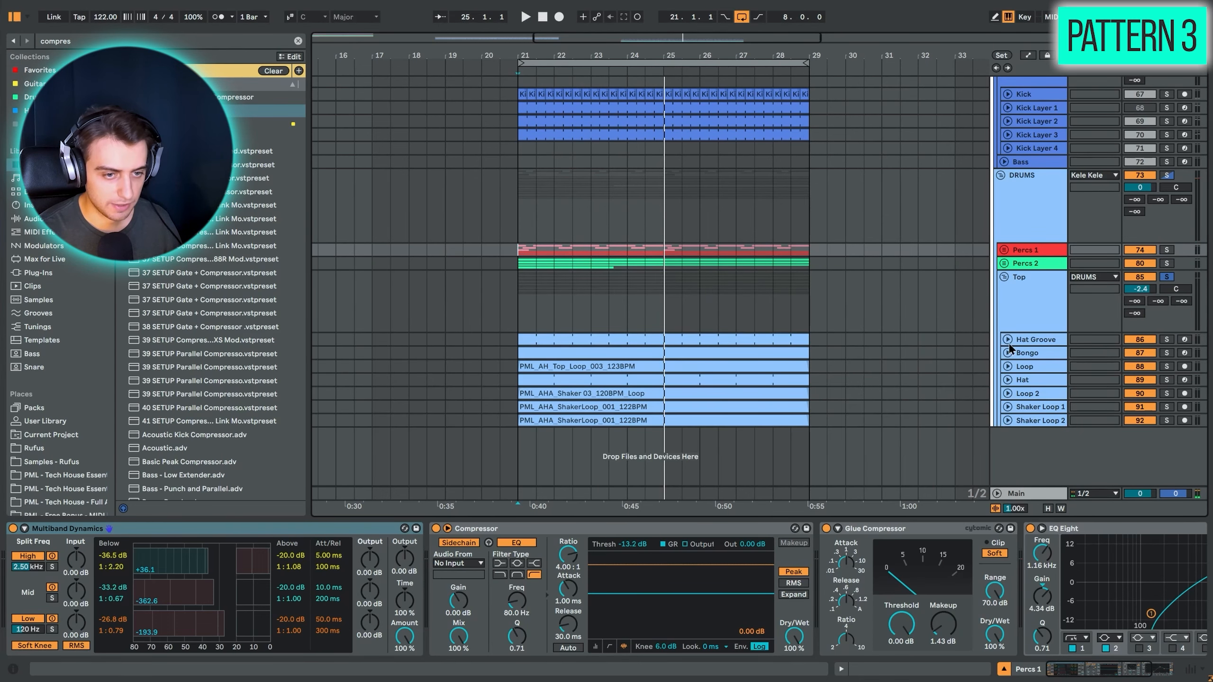
Play the Top group in solo with its tracks expanded, and fold the group with its solo turned off
left_click(1010, 342)
key("space")
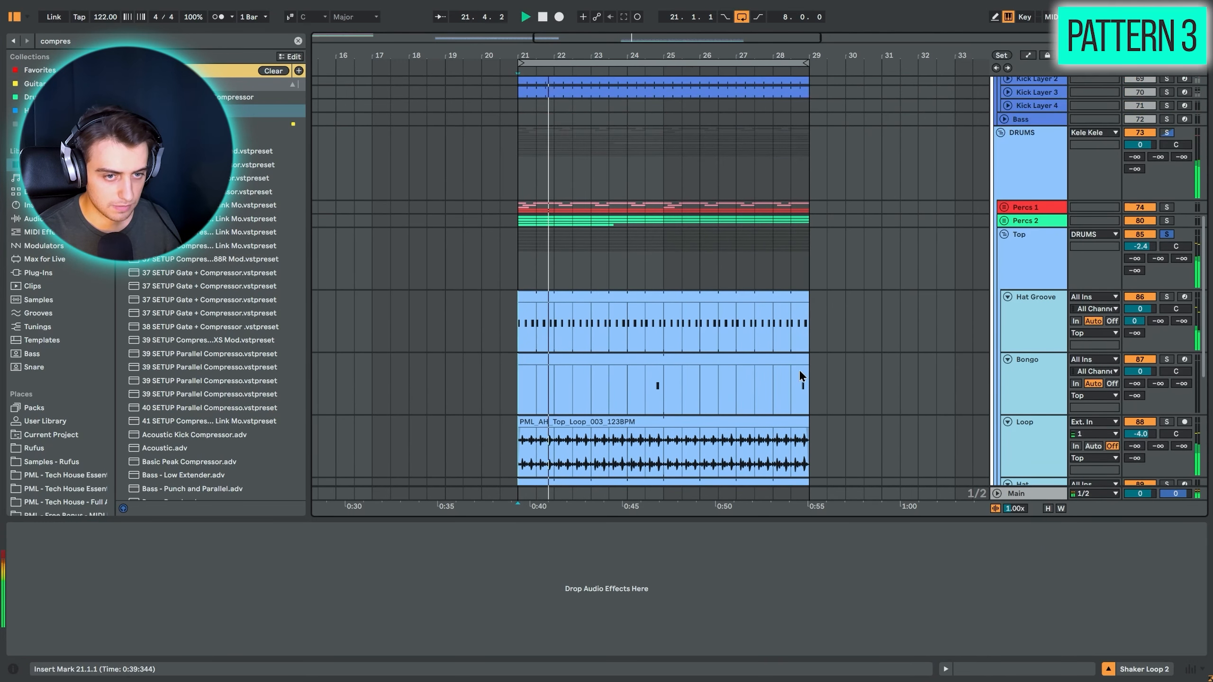
left_click(1004, 234)
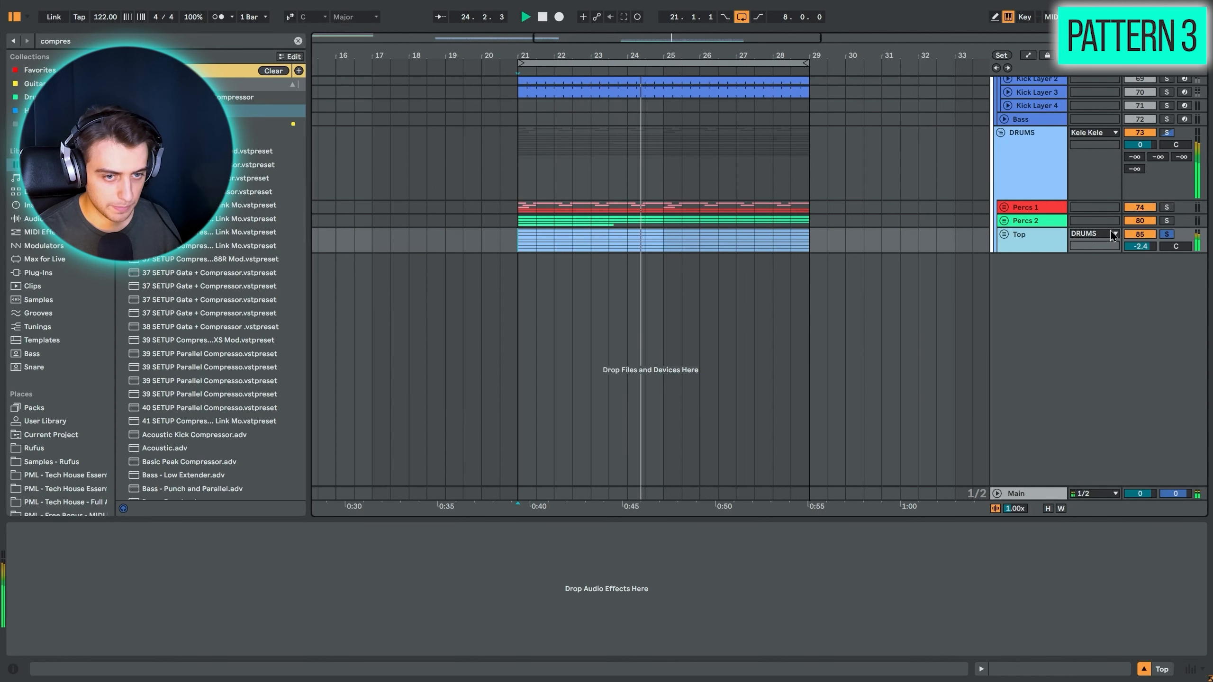
left_click(1167, 234)
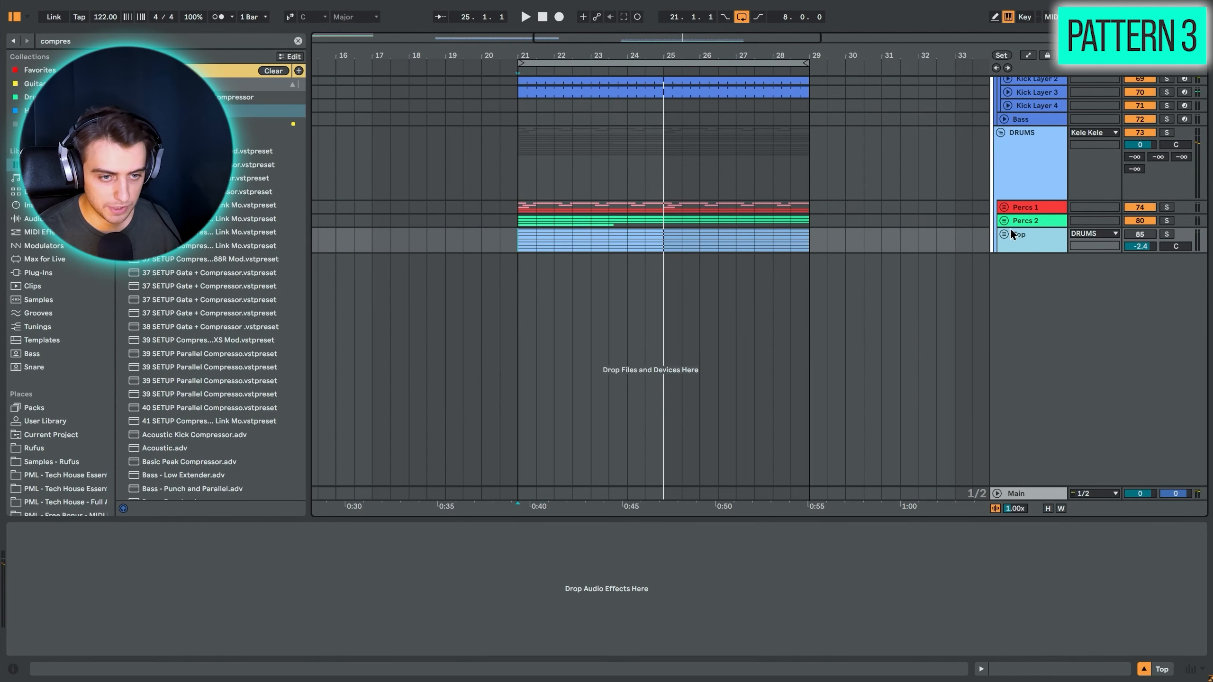
Unfold the Percs 2 and Percs 1 groups, and expand the Perc 1, Perc 2 and Perc 3 tracks to show their waveforms
left_click(1004, 220)
left_click(1004, 207)
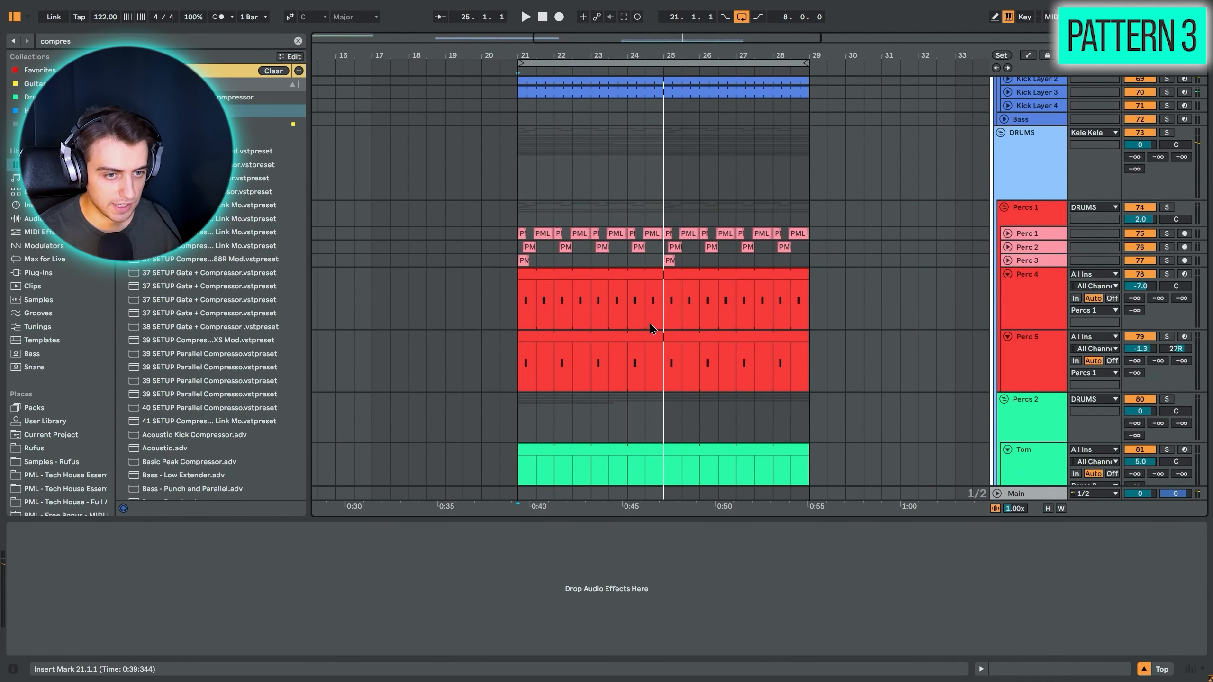
left_click(527, 225)
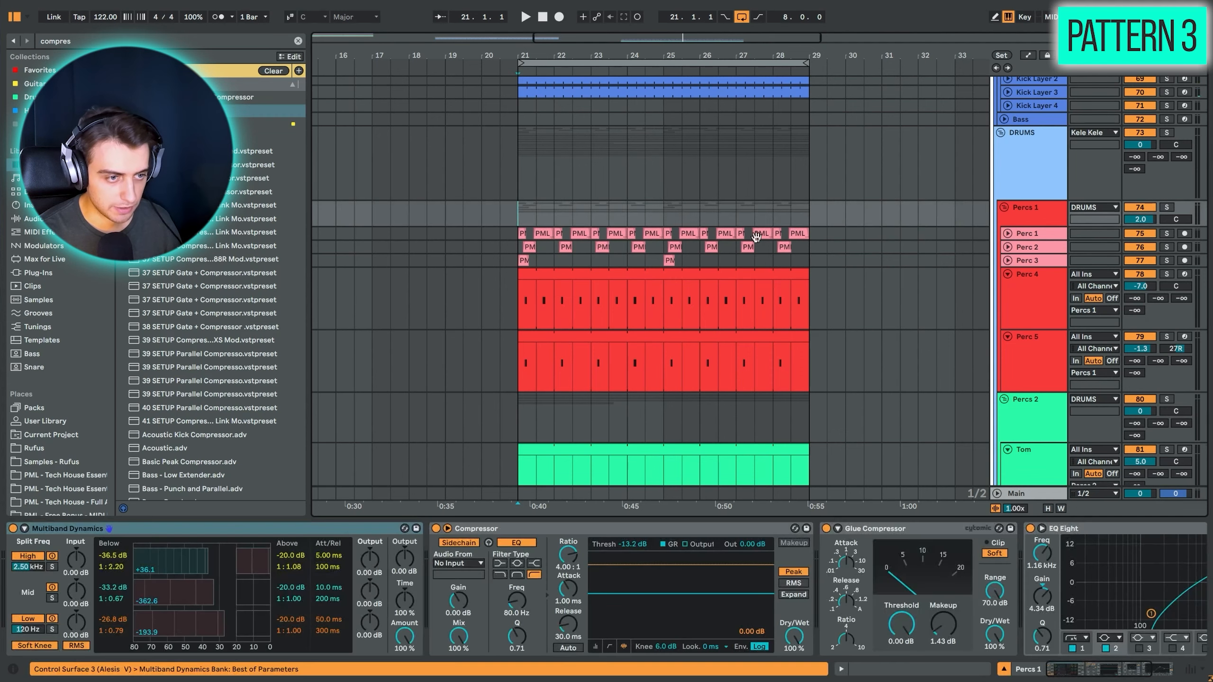
left_click(1017, 235)
left_click(1018, 262, "shift")
left_click(1008, 261)
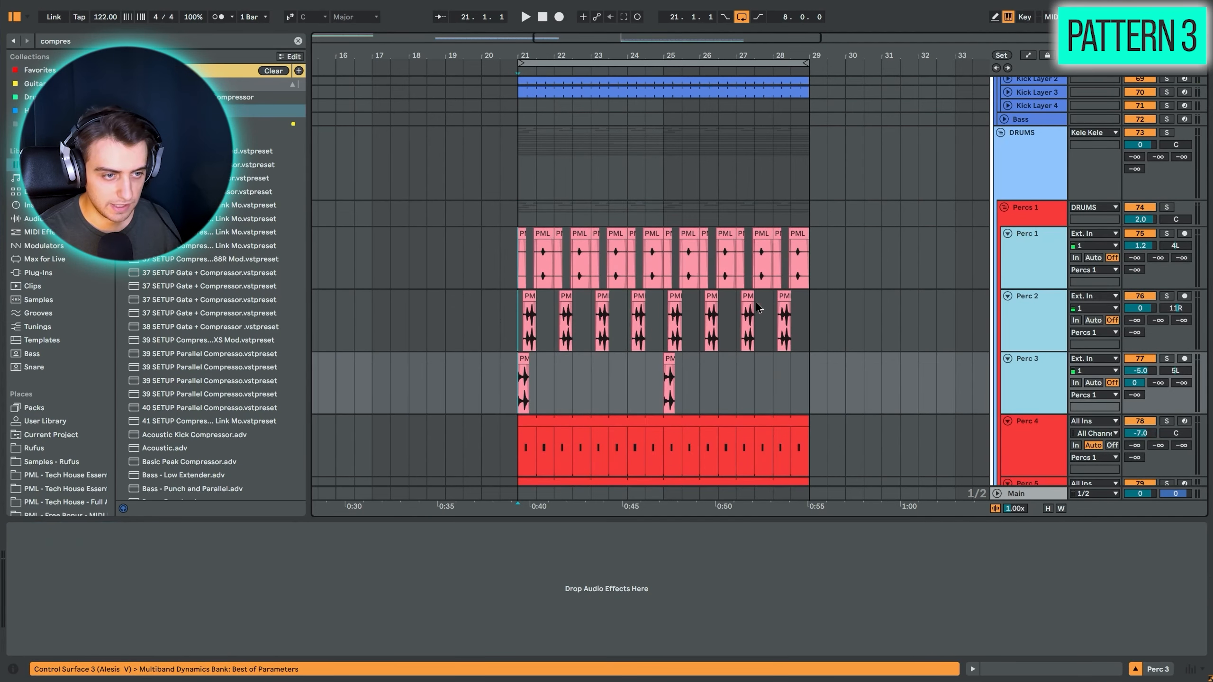
Play Perc 1, Perc 2 and Perc 3 together in solo from 21.3.3, and narrow the solo to Perc 1
scroll(670, 257, "down", 2)
left_click_drag(549, 45, 427, 86)
left_click(1167, 205)
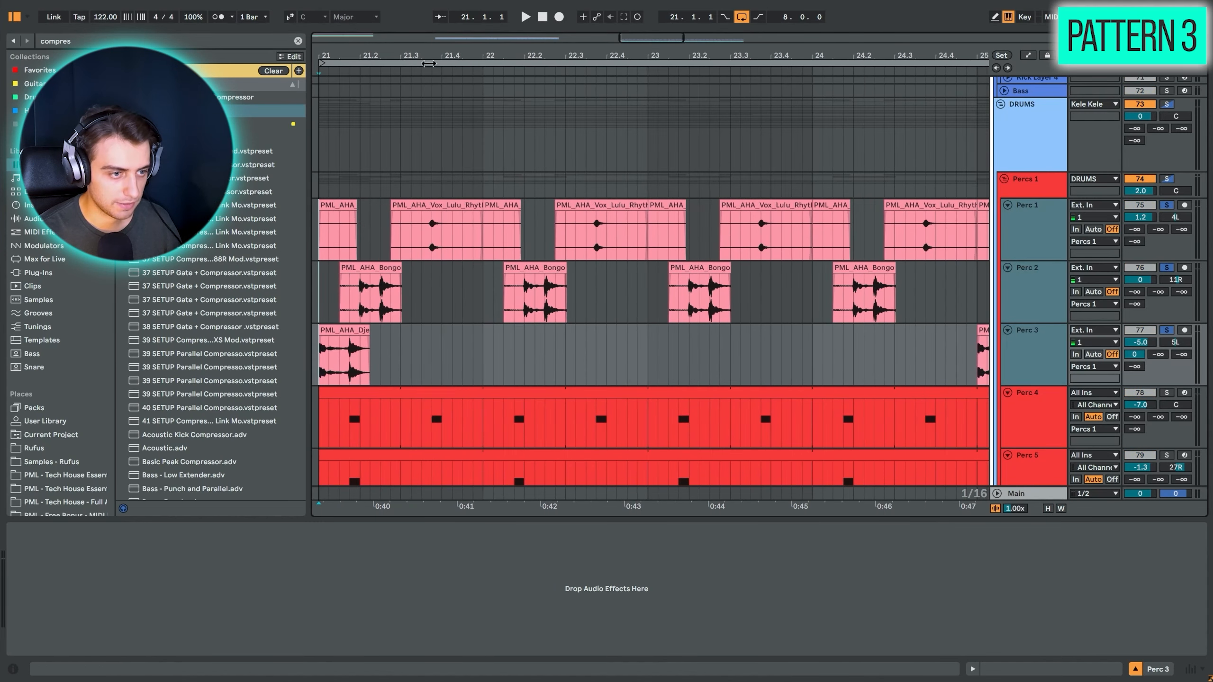
left_click(421, 226)
key("space")
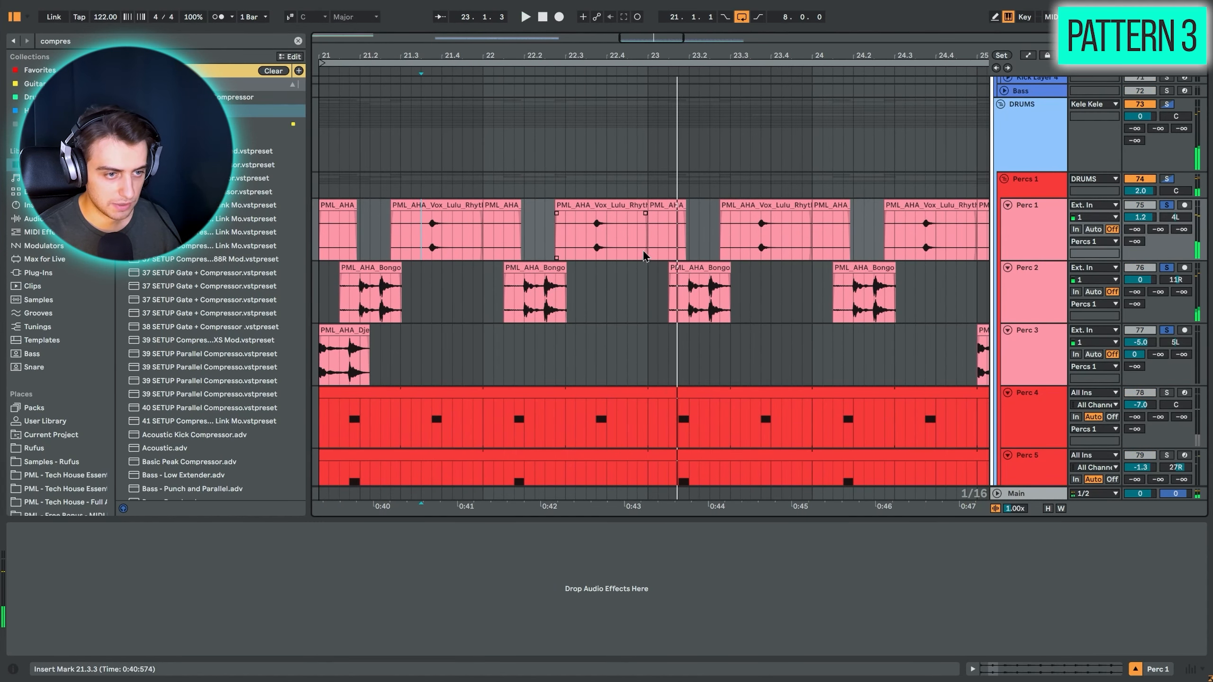
left_click(1167, 205)
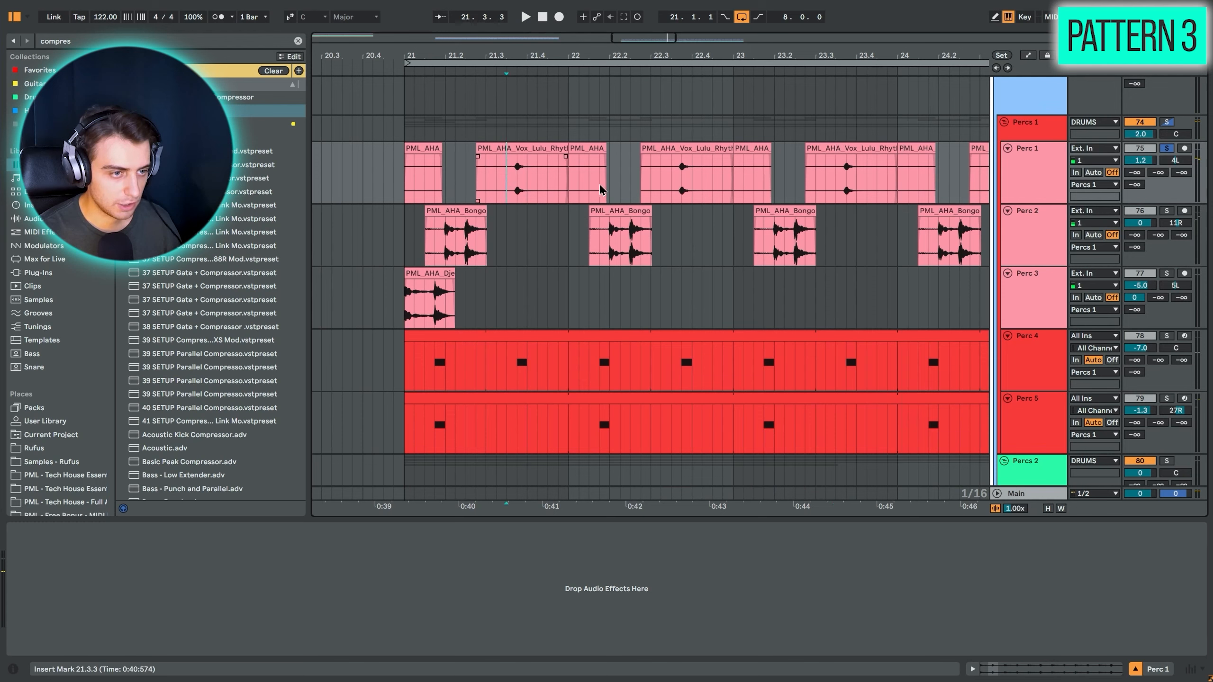
Play the Perc 2 bongo track in solo from 21.1.3
left_click(425, 249)
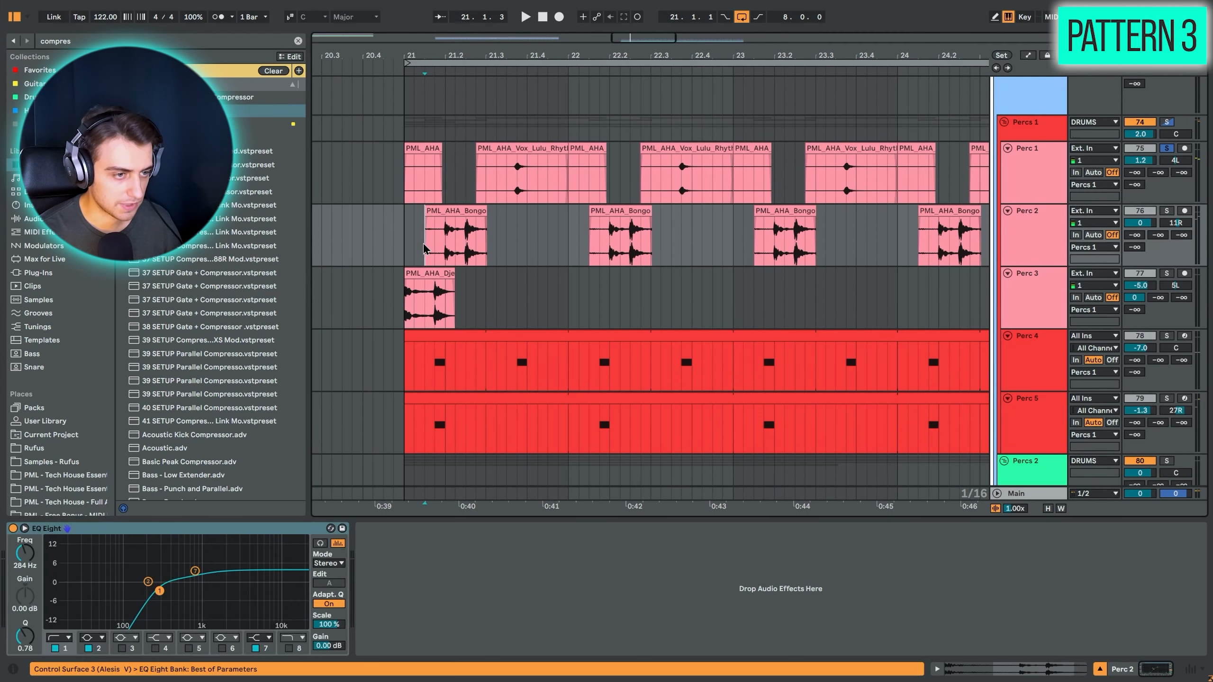
left_click(1166, 210)
key("space")
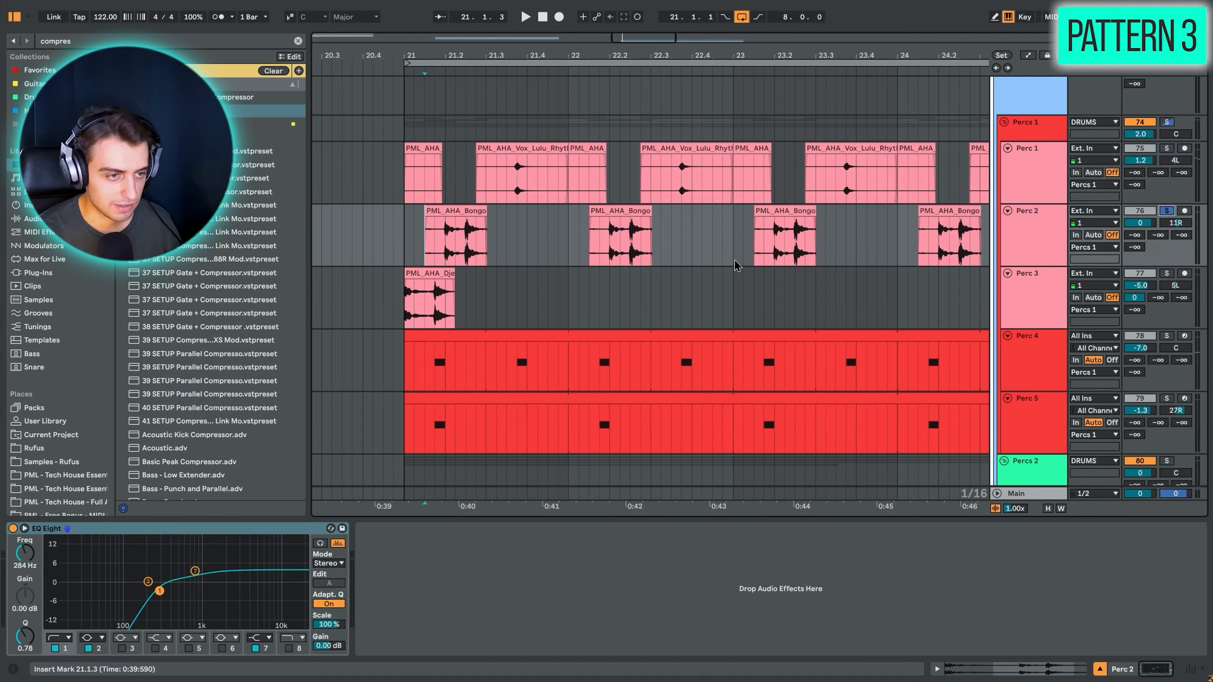
Play the Perc 3 track in solo from bar 21
left_click(400, 304)
key("space")
left_click(1167, 275)
key("space")
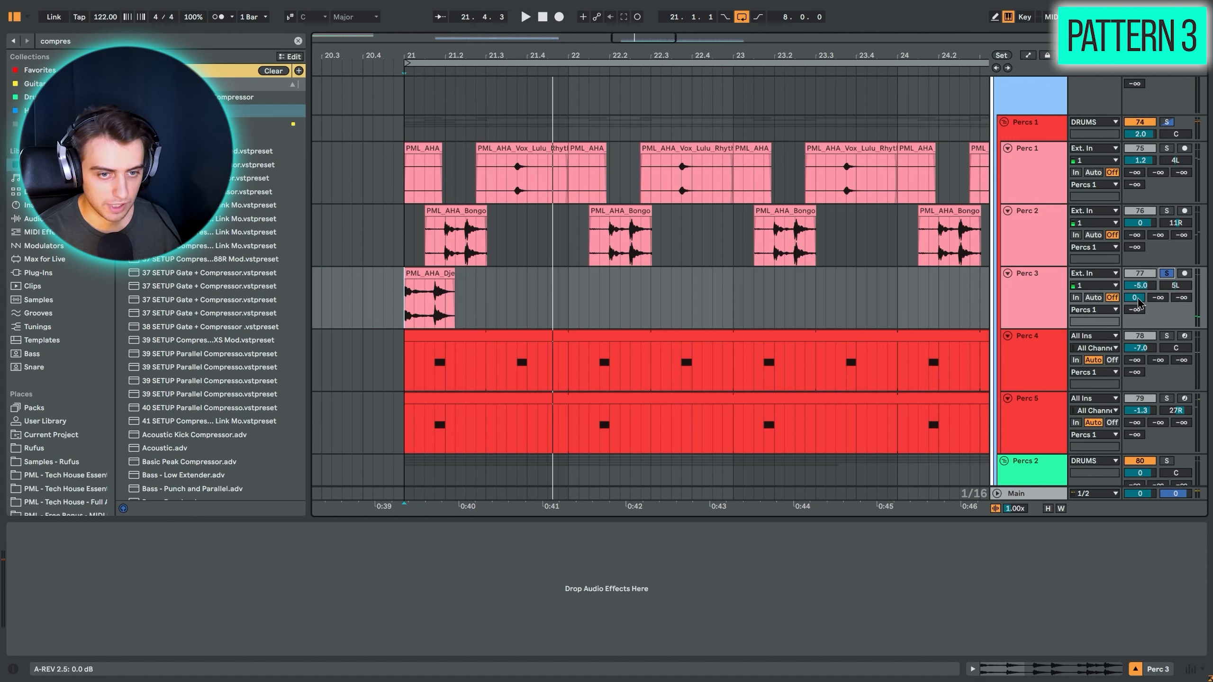
Compare Perc 3 with its A-REV send turned fully down and restored to 0.0 dB
key("space")
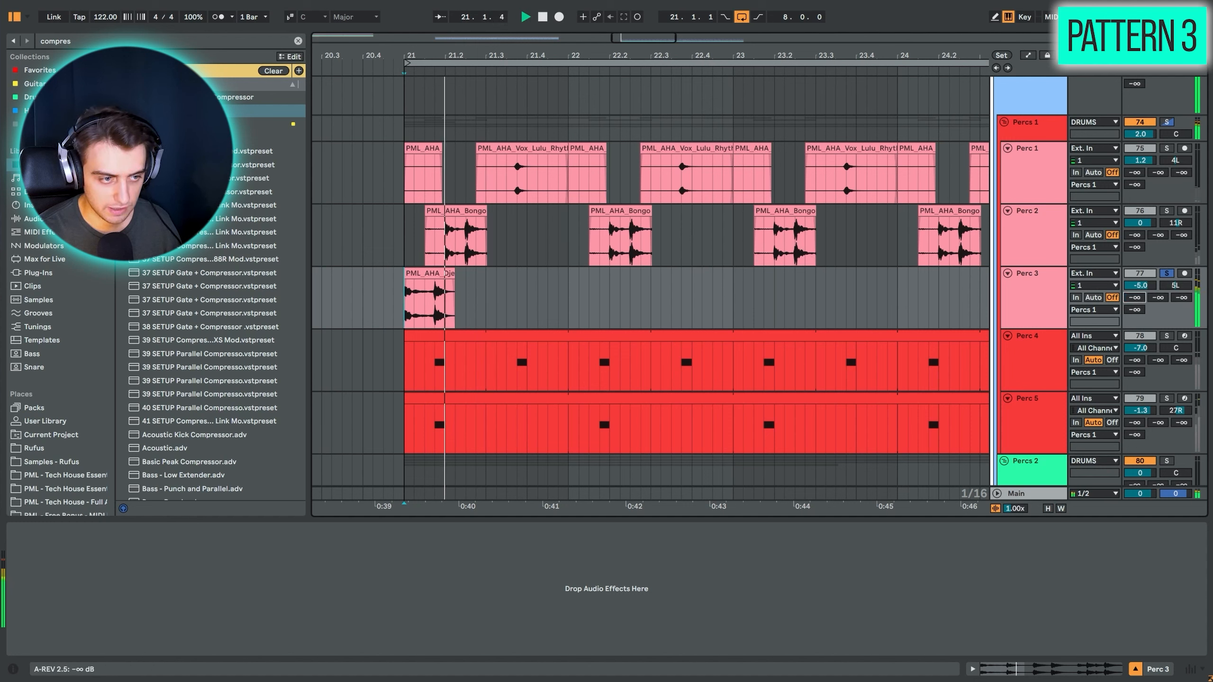
key("space")
key("space")
left_click_drag(1139, 298, 1139, 229)
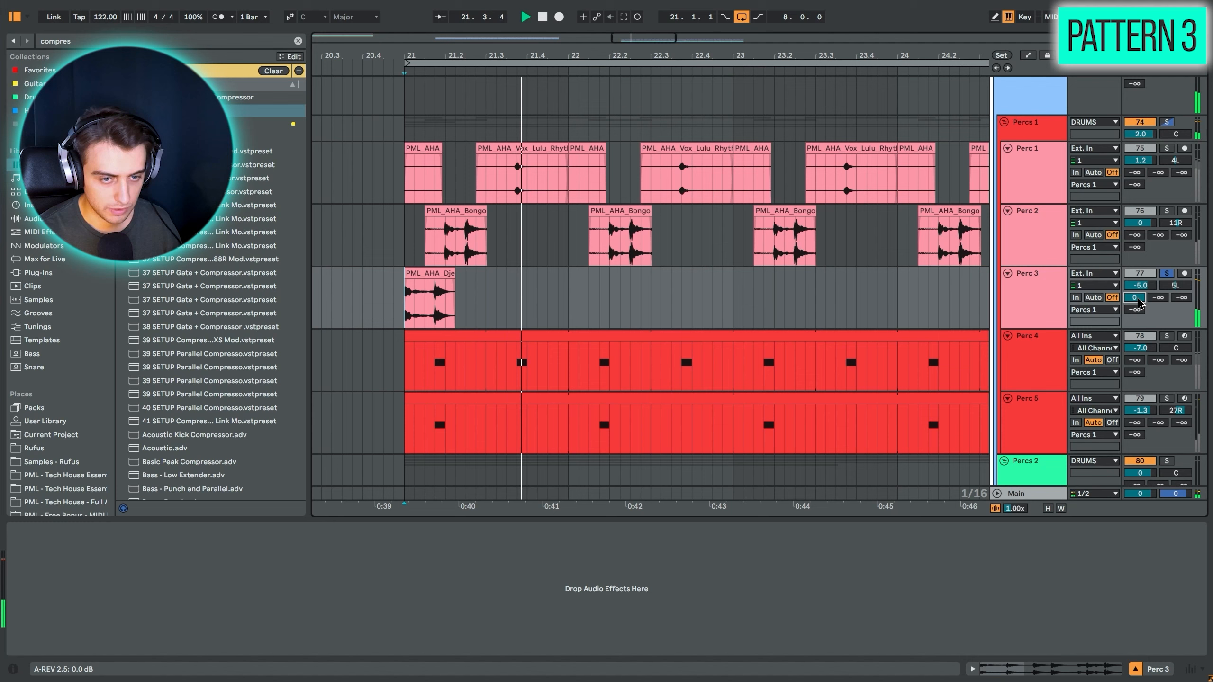
Play the Perc 4 track in solo from bar 21
scroll(806, 330, "down", 2)
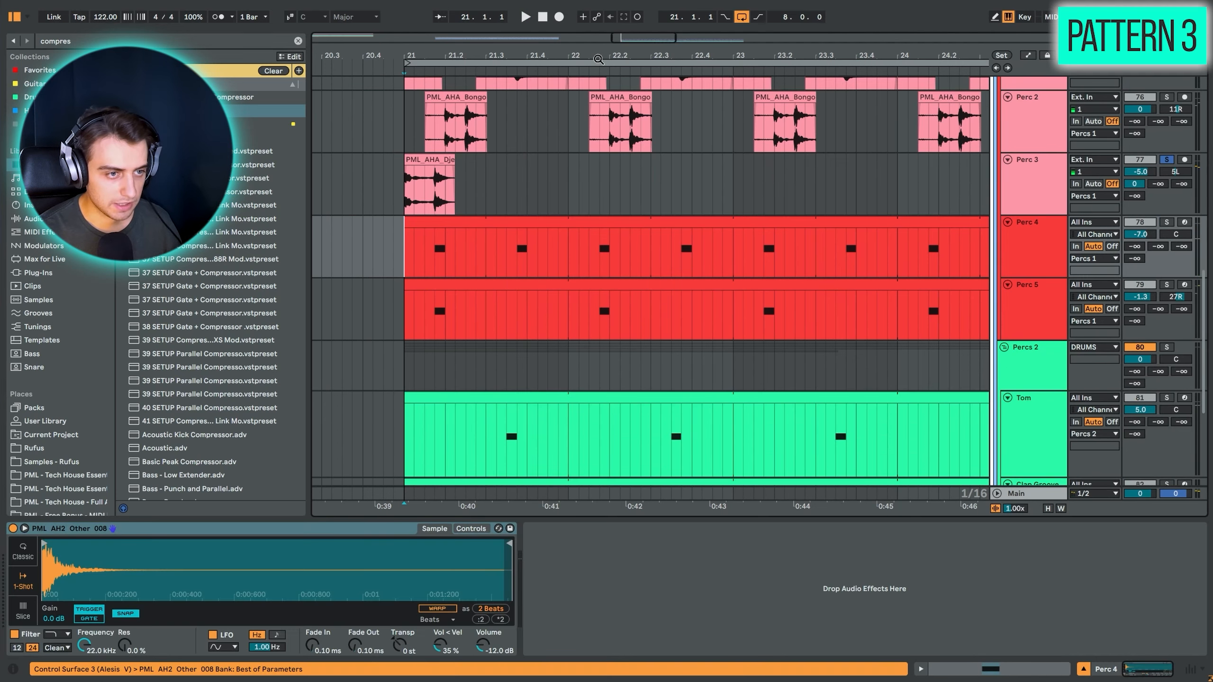
left_click_drag(599, 60, 528, 33)
left_click(1034, 253)
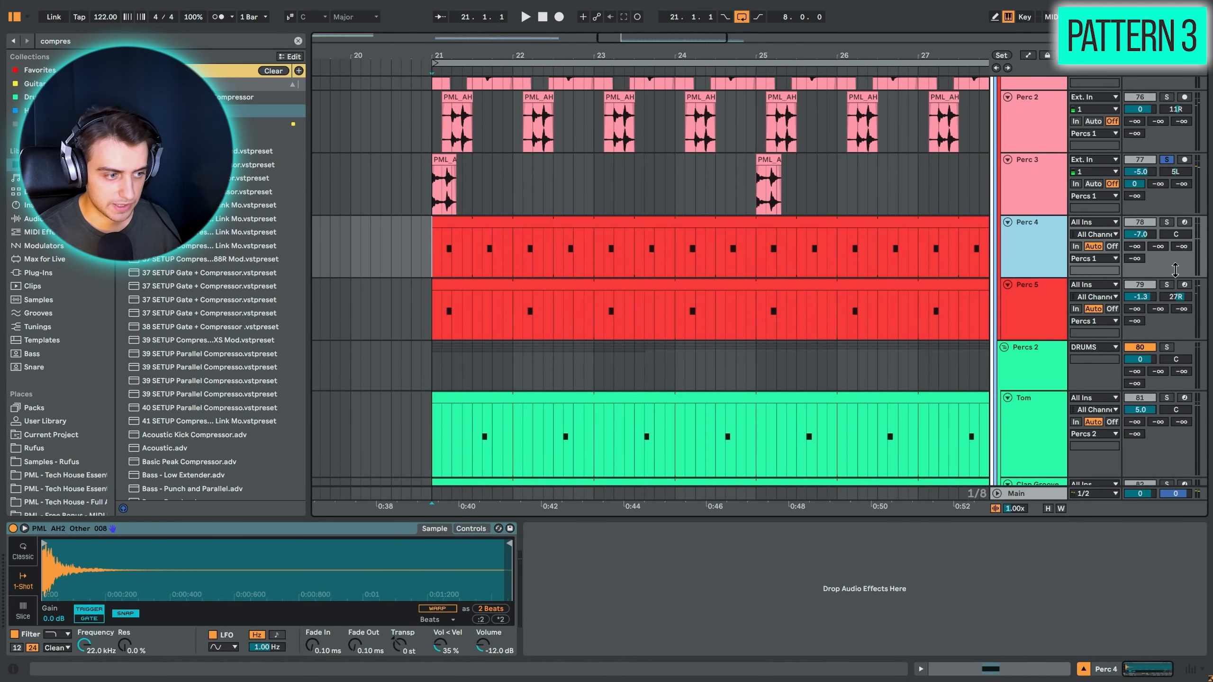
left_click(1167, 223)
key("space")
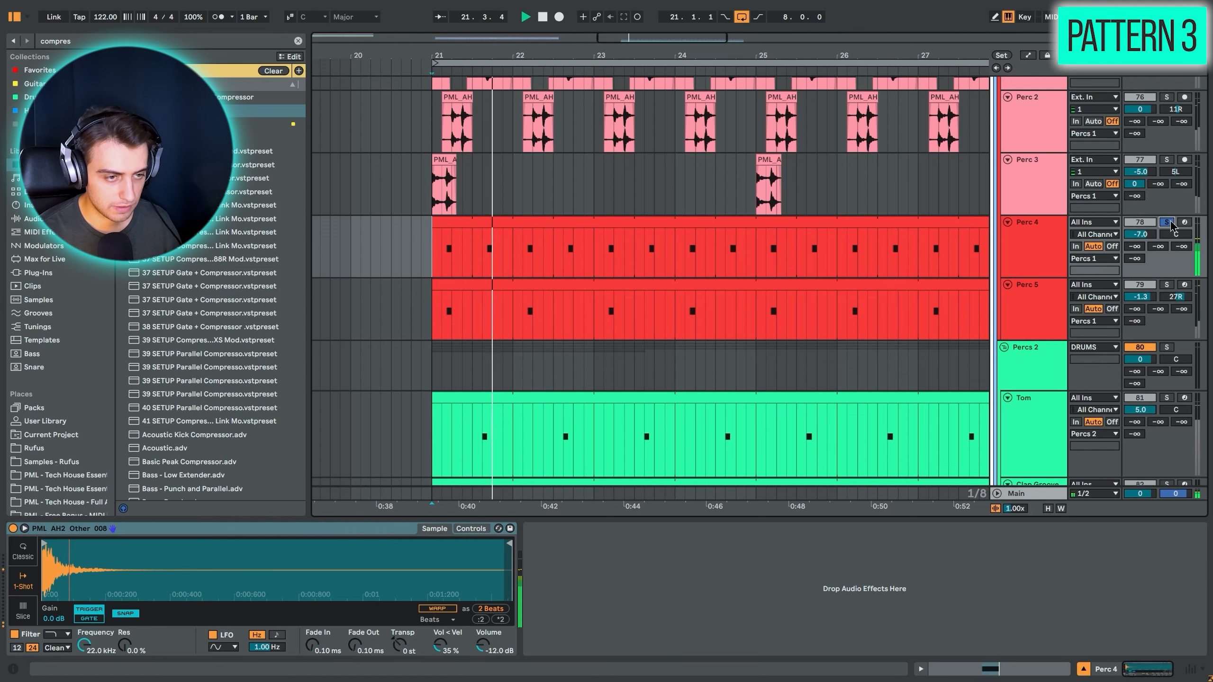
Play the Perc 5 track in solo, and return the solo to the whole Percs 1 group
left_click(1167, 284)
left_click(1005, 318)
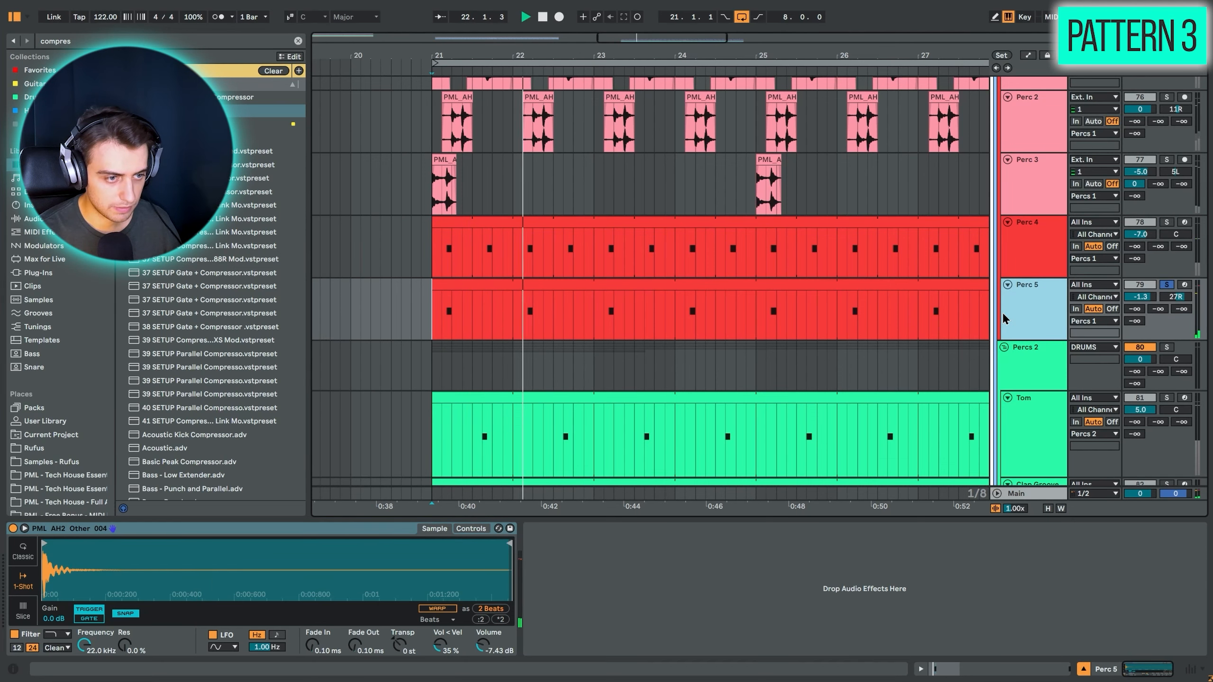
left_click_drag(815, 55, 686, 41)
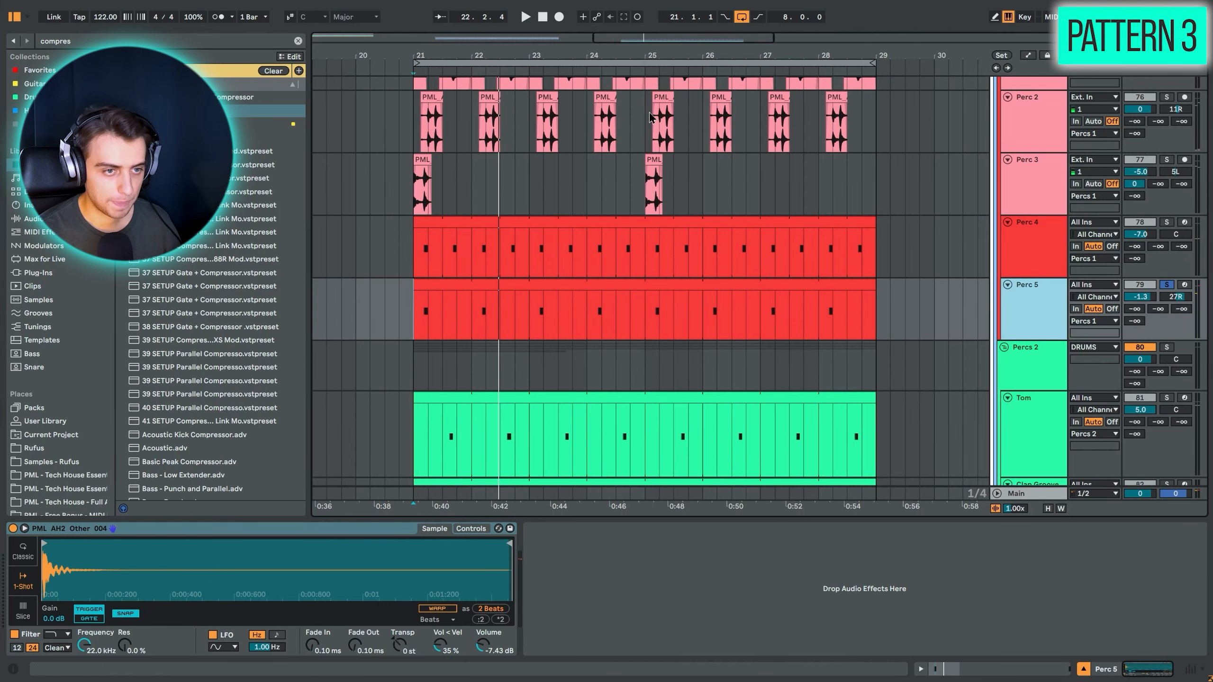
scroll(718, 258, "up", 5)
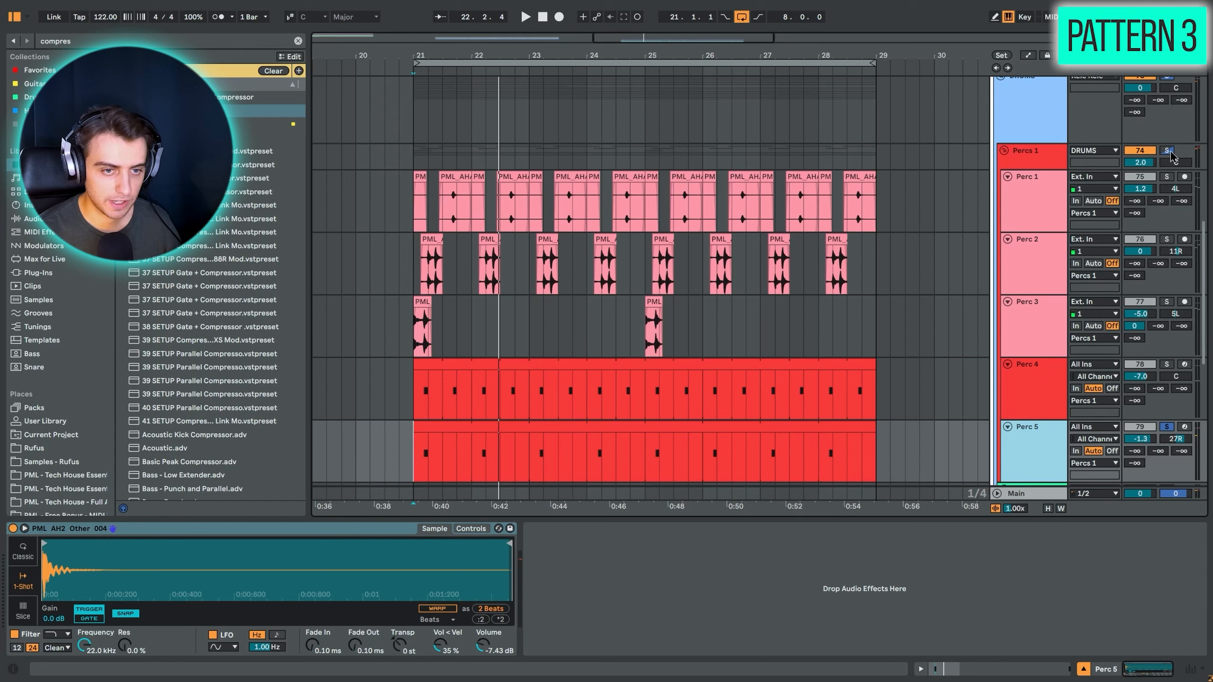
left_click(1168, 151)
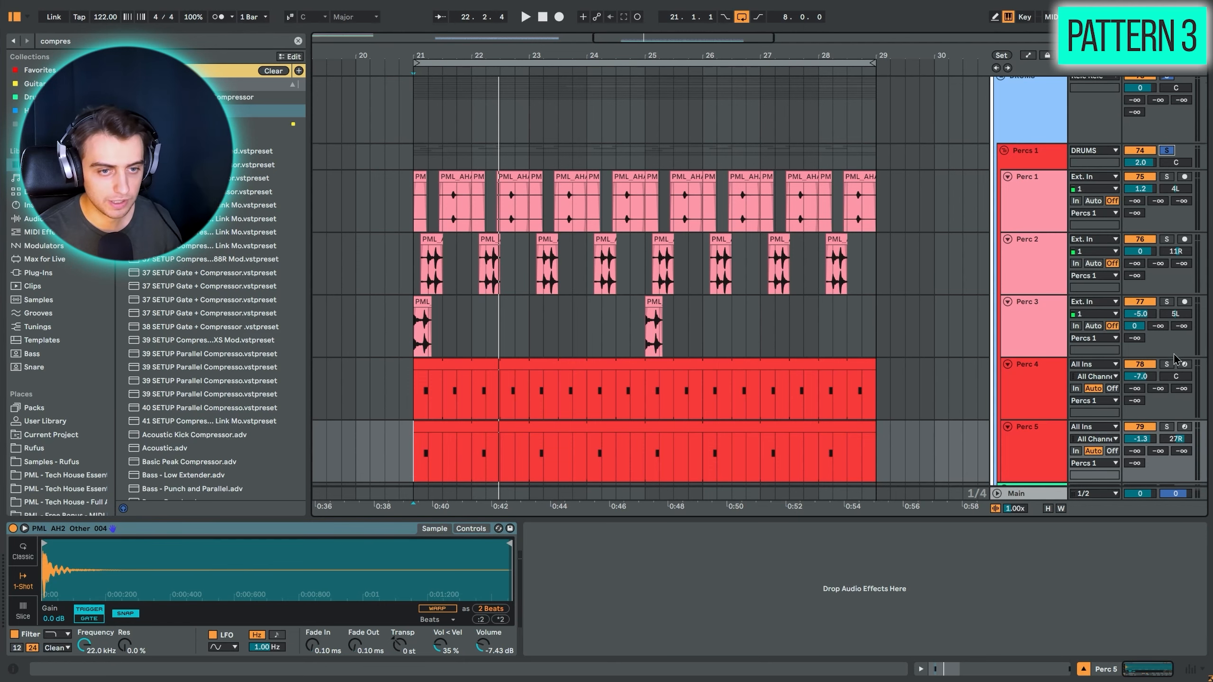
Play the kick, bass and Percs 1 group together from bar 21 with Percs 2 and Top left out
scroll(1174, 359, "down", 5)
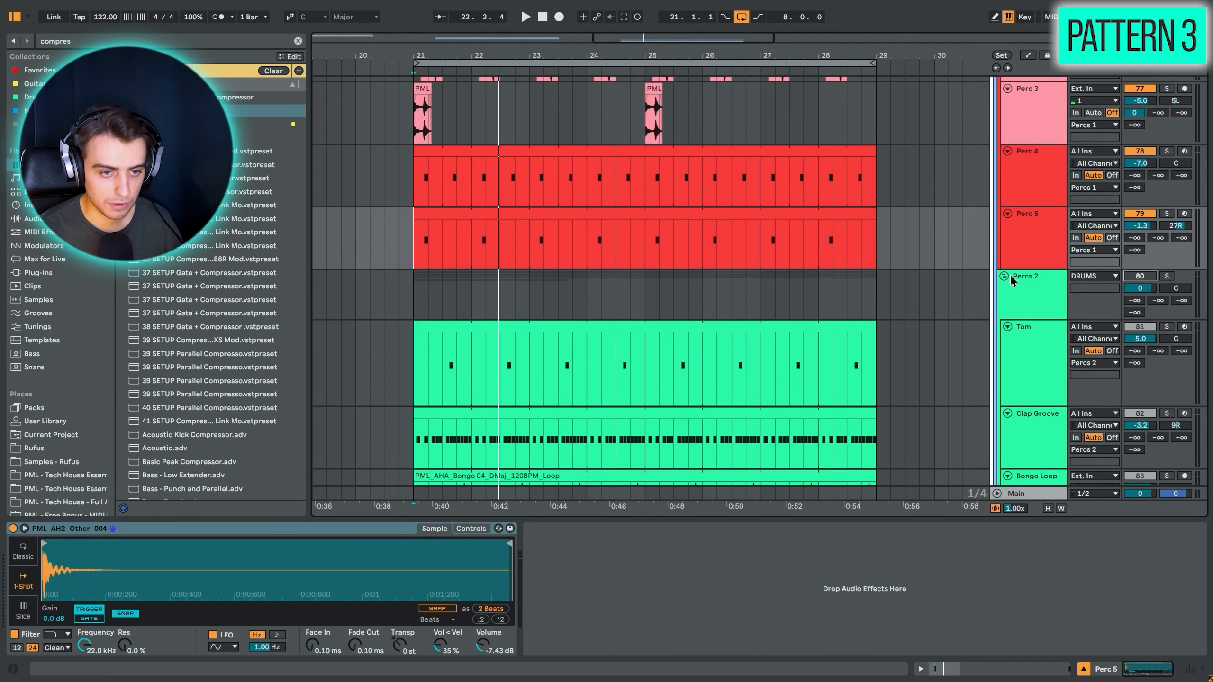
scroll(1012, 281, "up", 7)
scroll(835, 354, "up", 3)
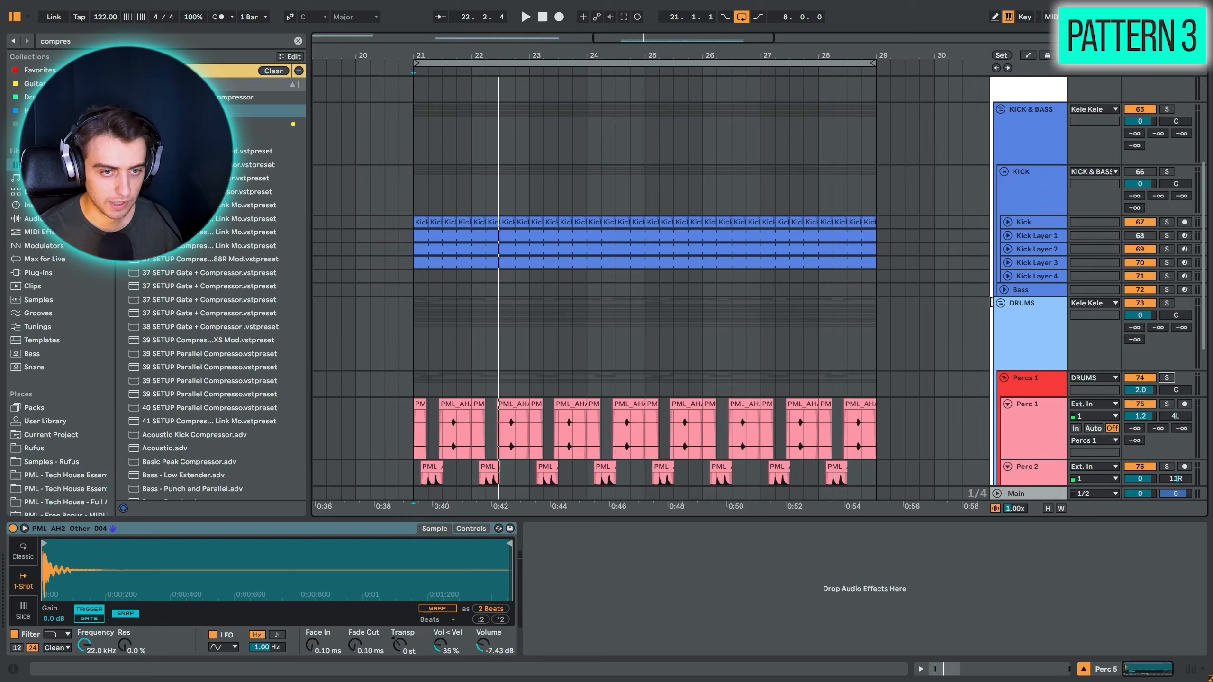
scroll(835, 353, "down", 2)
key("space")
scroll(800, 296, "up", 2)
scroll(800, 296, "down", 4)
scroll(800, 296, "down", 2)
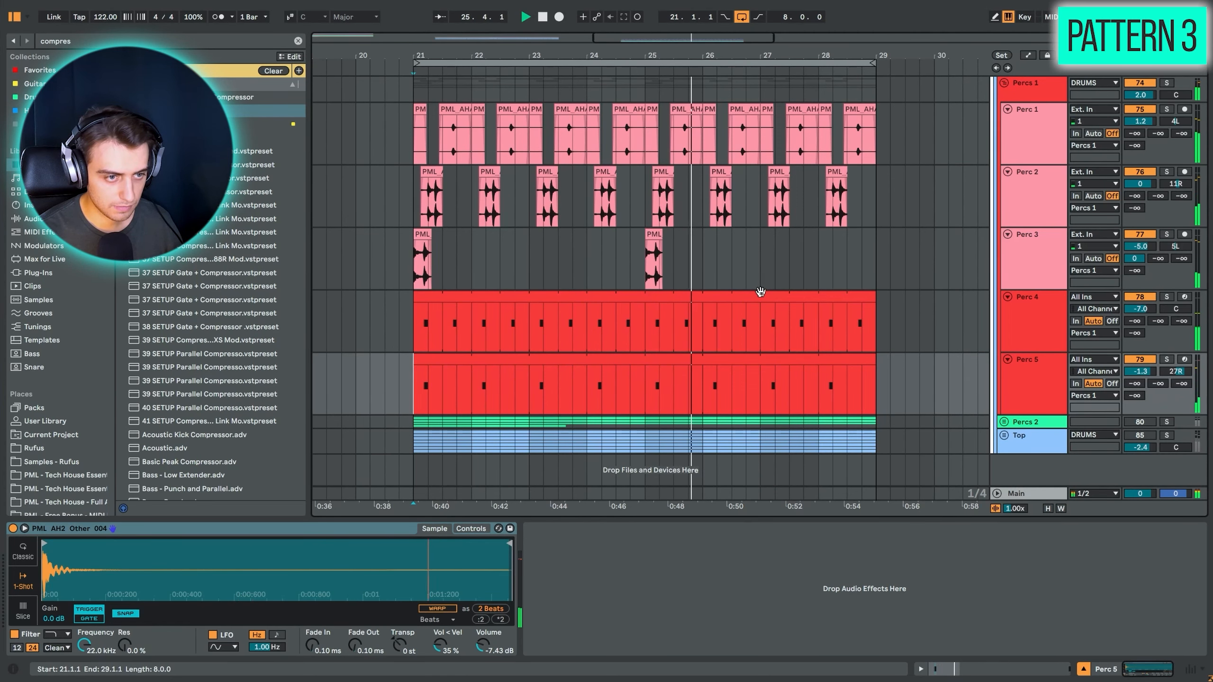
scroll(760, 292, "up", 5)
Expand the Percs 2 group, with Percs 1 and KICK collapsed, and play its Tom track in solo from bar 21
left_click(1004, 239)
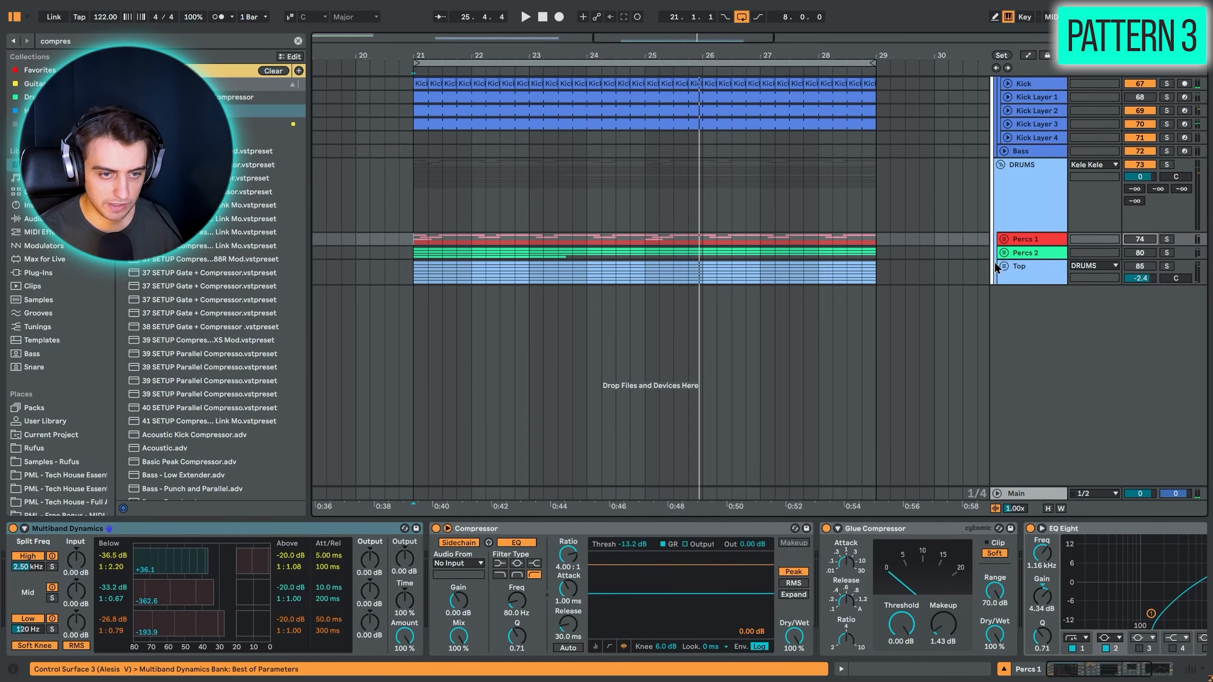
scroll(1156, 165, "up", 3)
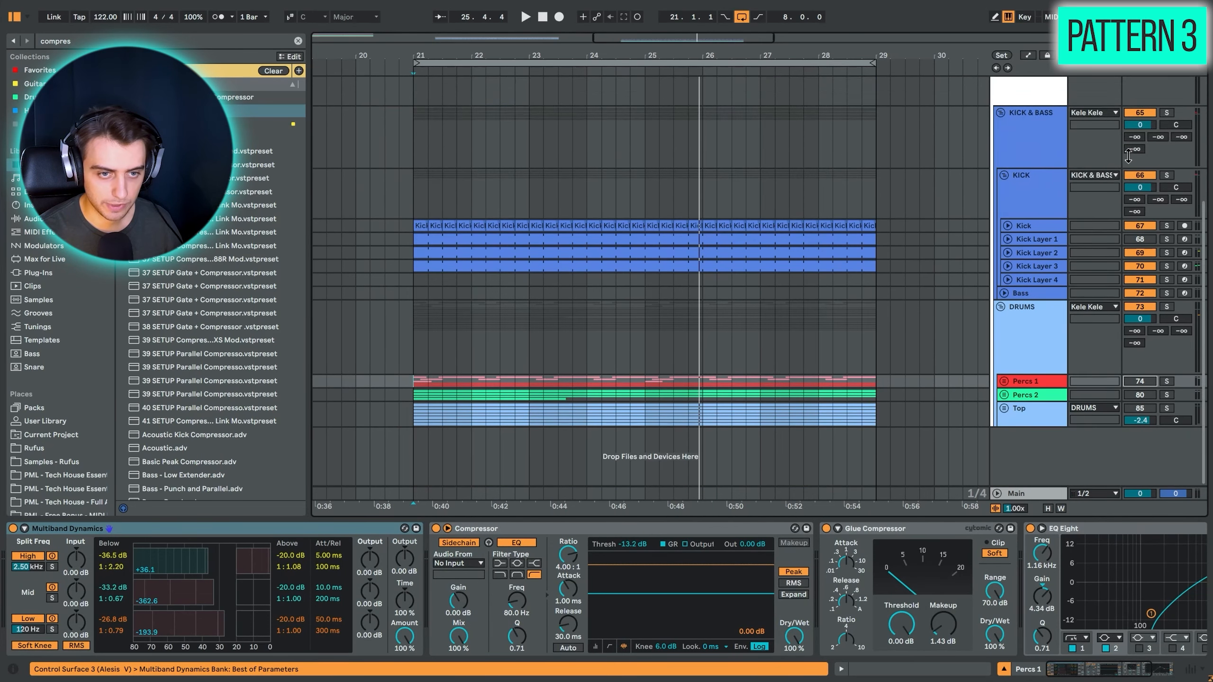
left_click(1005, 176)
left_click(1005, 290)
scroll(812, 261, "down", 3)
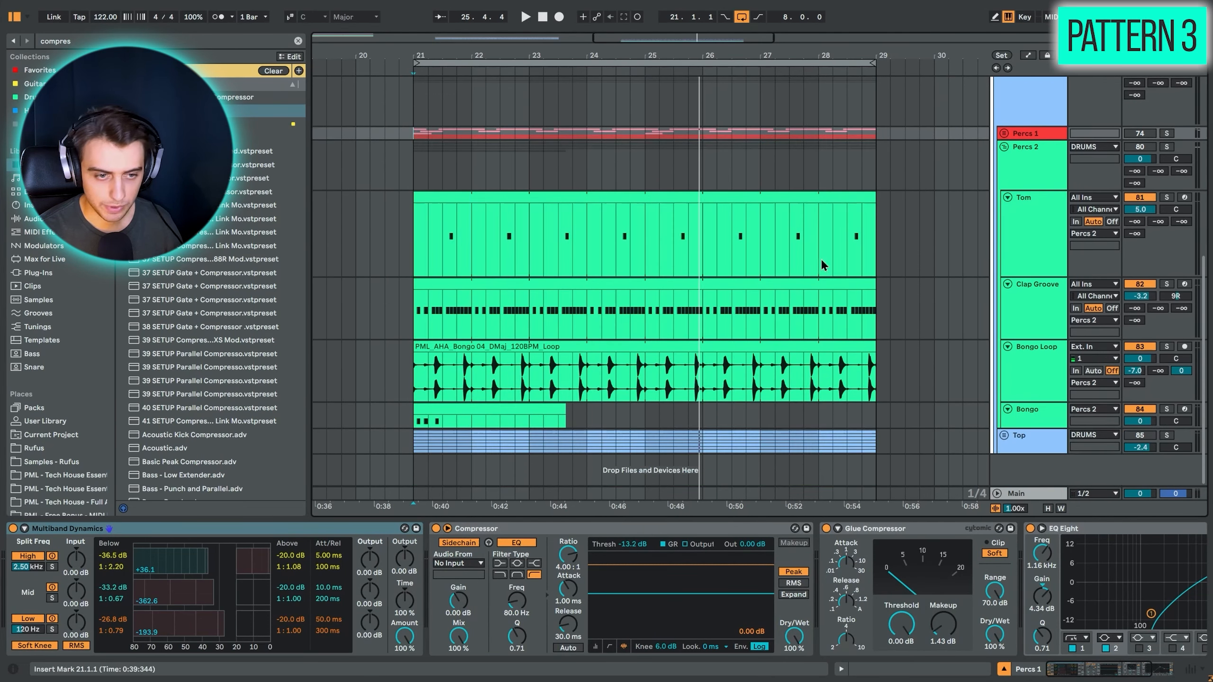
key("plus")
key("space")
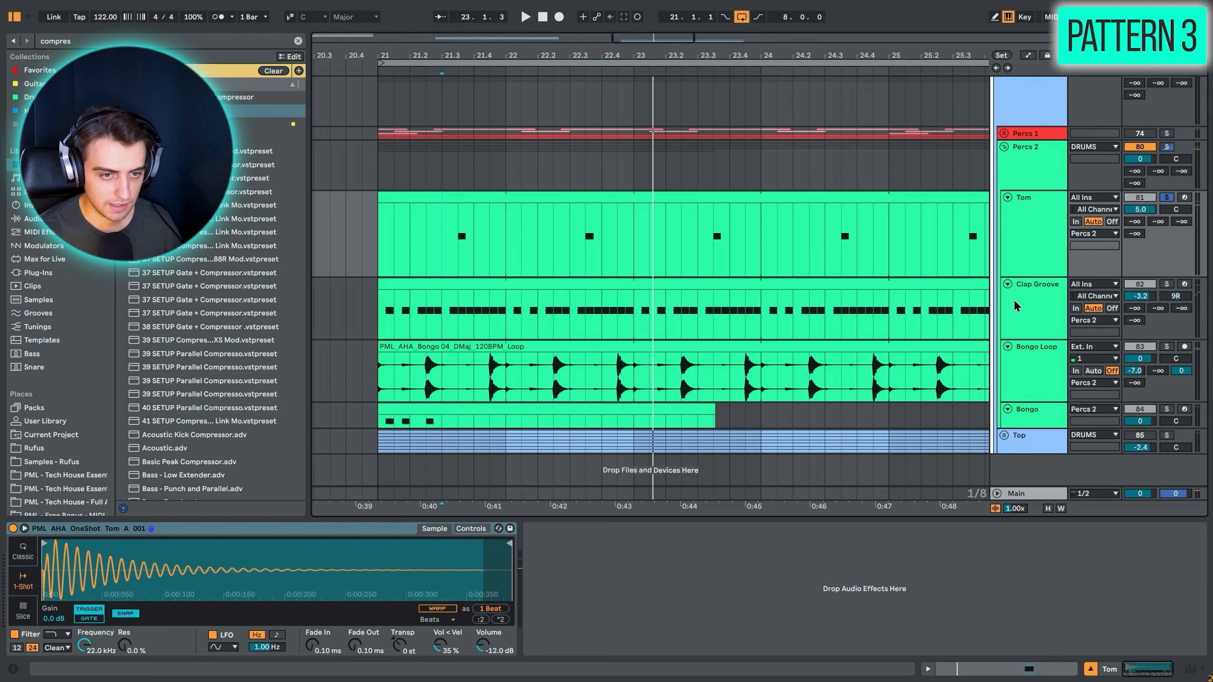
Play the Clap Groove track in solo from bar 21 and open its MIDI clip to examine the note velocities
left_click(1032, 309)
left_click(1165, 285)
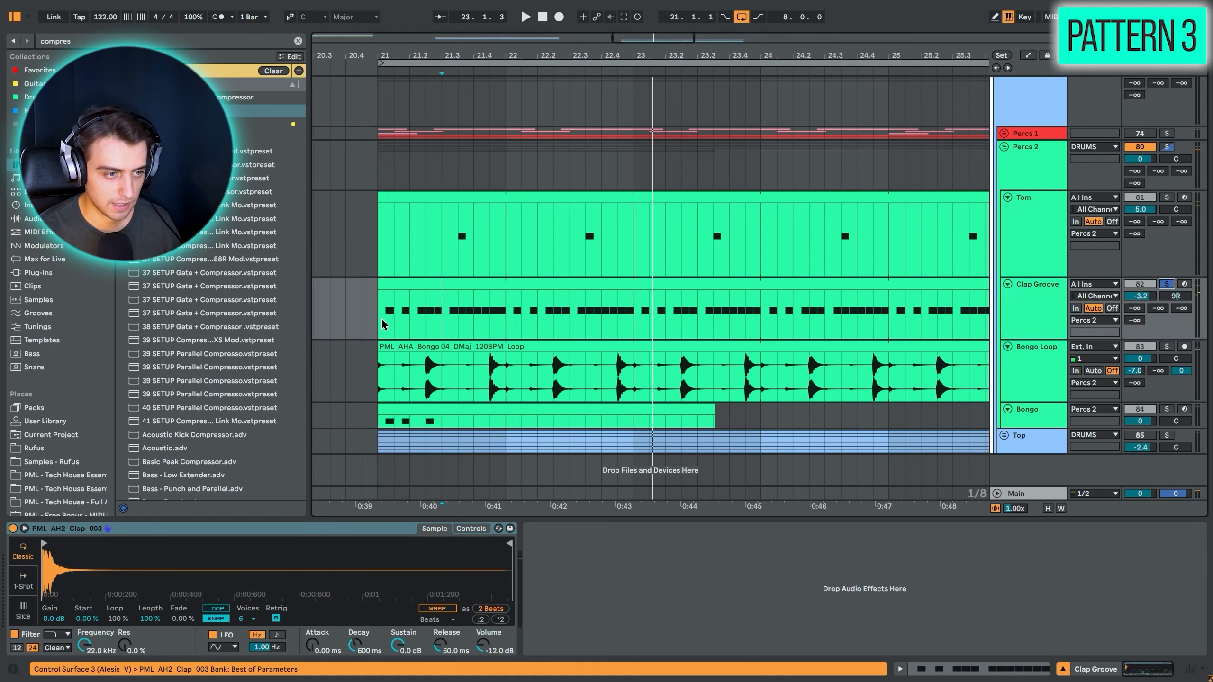
key("space")
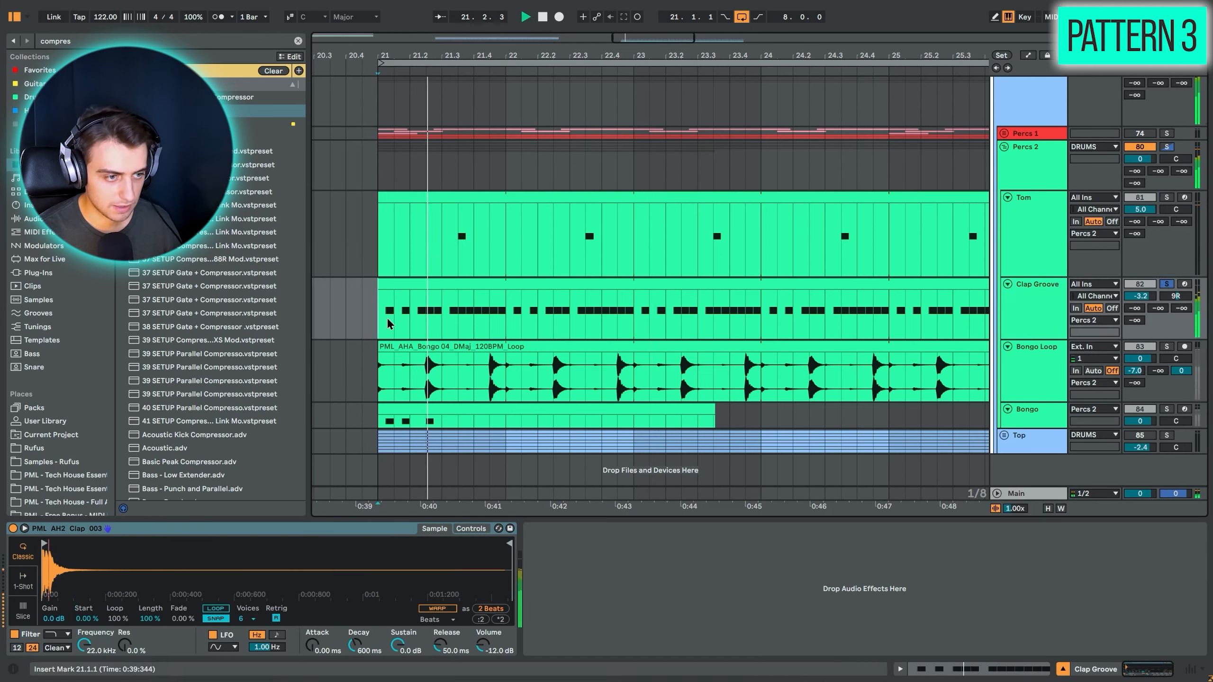
double_click(570, 299)
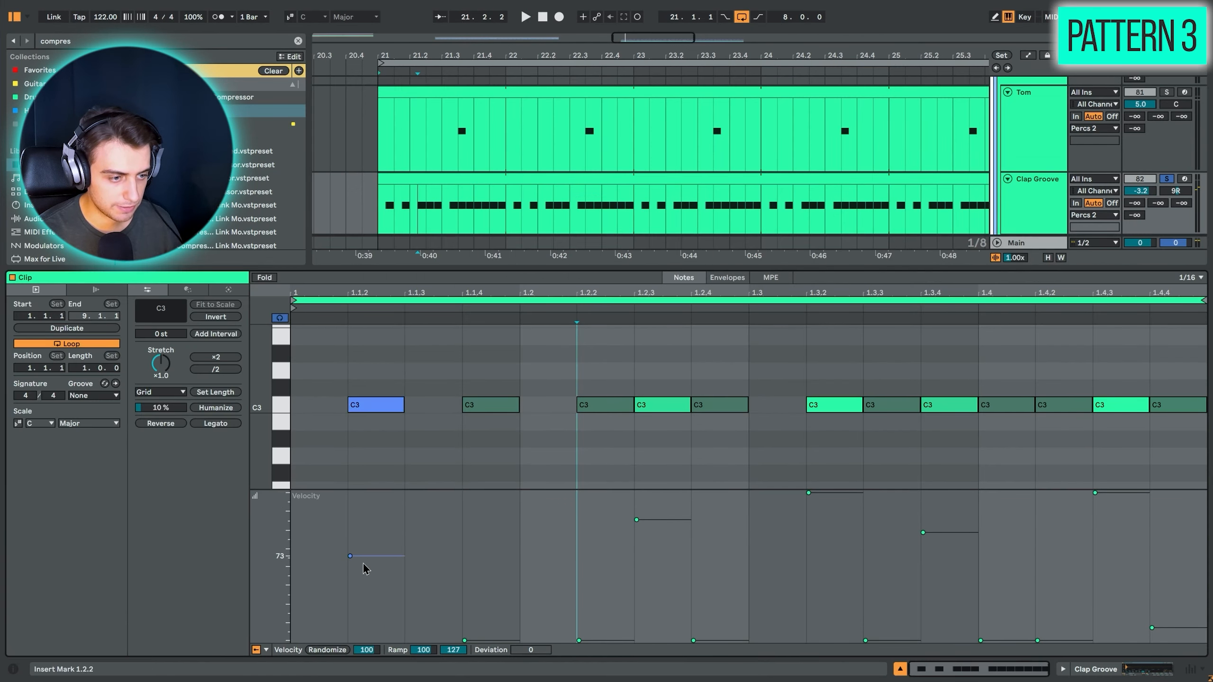
key("shift+Tab")
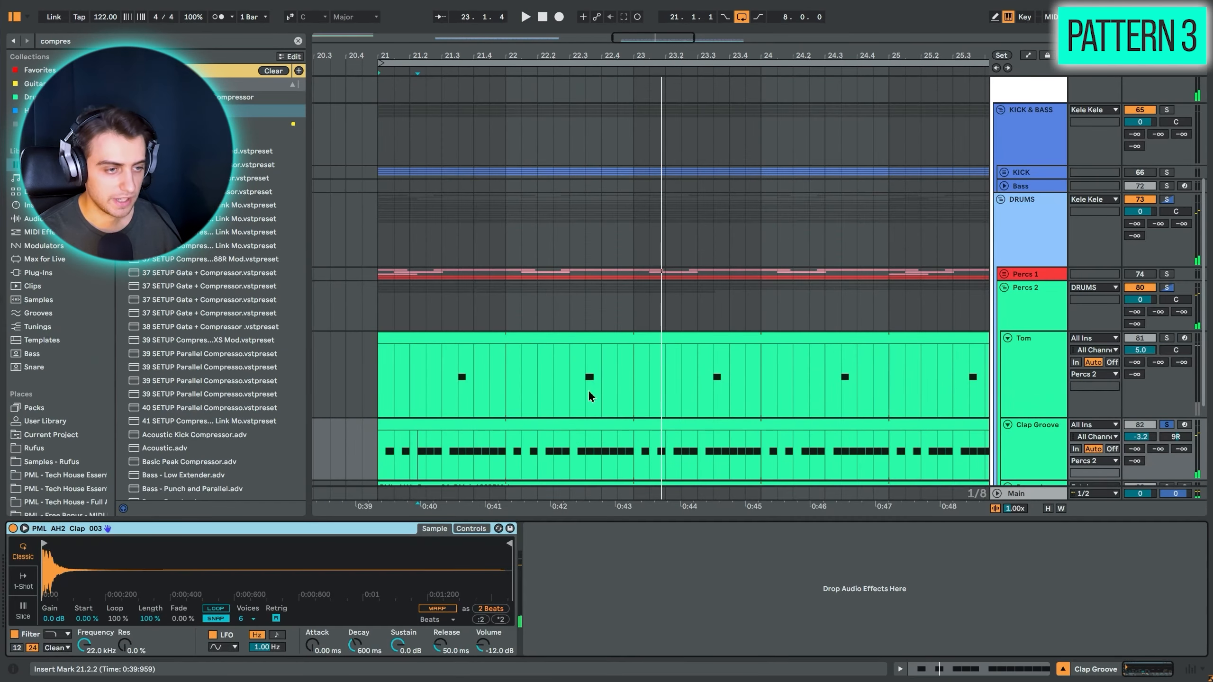
Play the Bongo Loop track in solo from bar 21
scroll(537, 421, "down", 5)
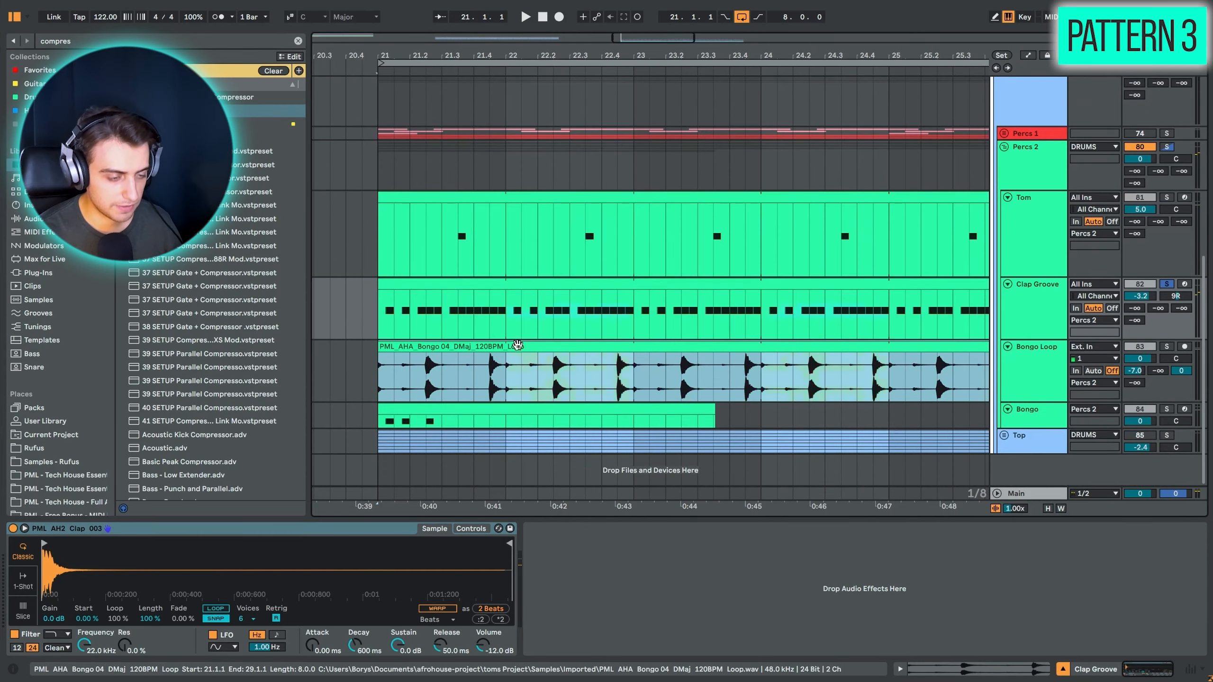
left_click(518, 345)
left_click(1167, 347)
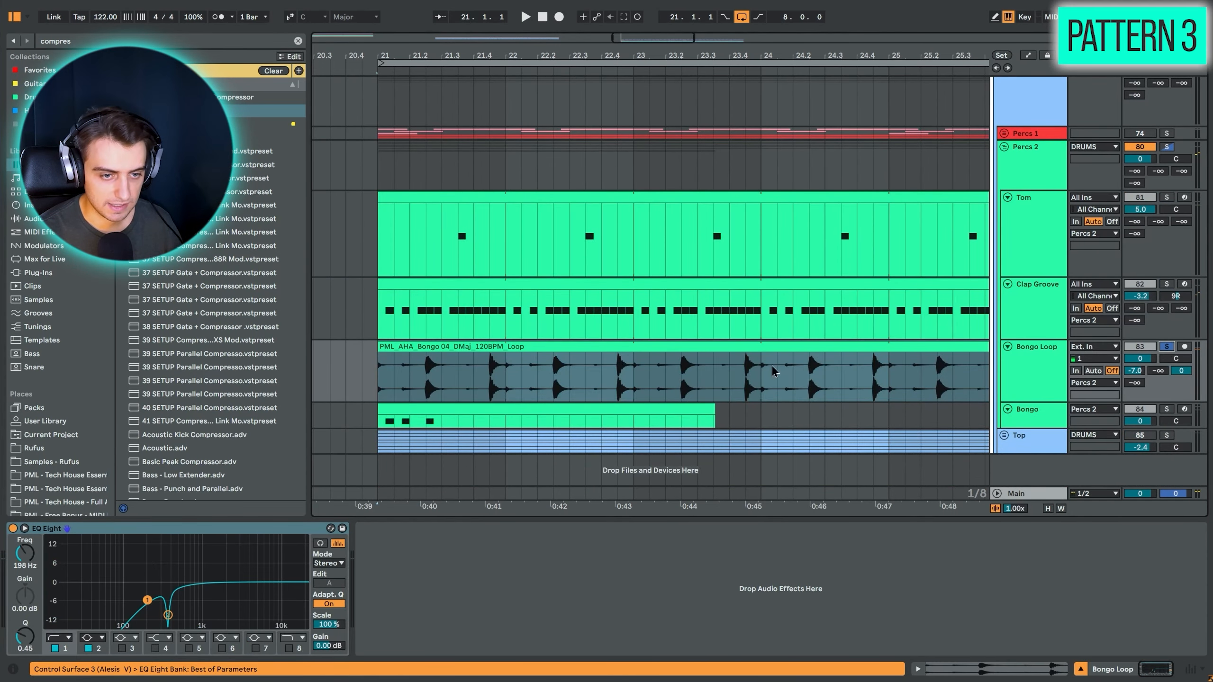
key("space")
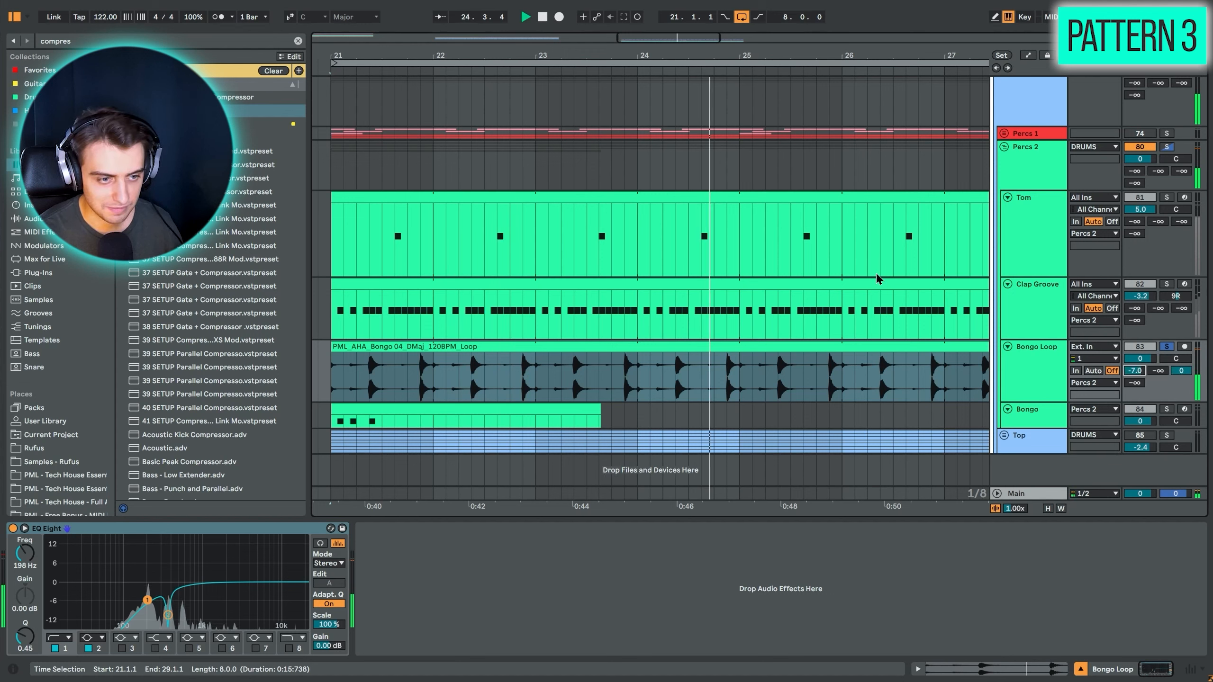
Make the Bongo track in Percs 2 taller and play it in solo from bar 21
left_click(1027, 415)
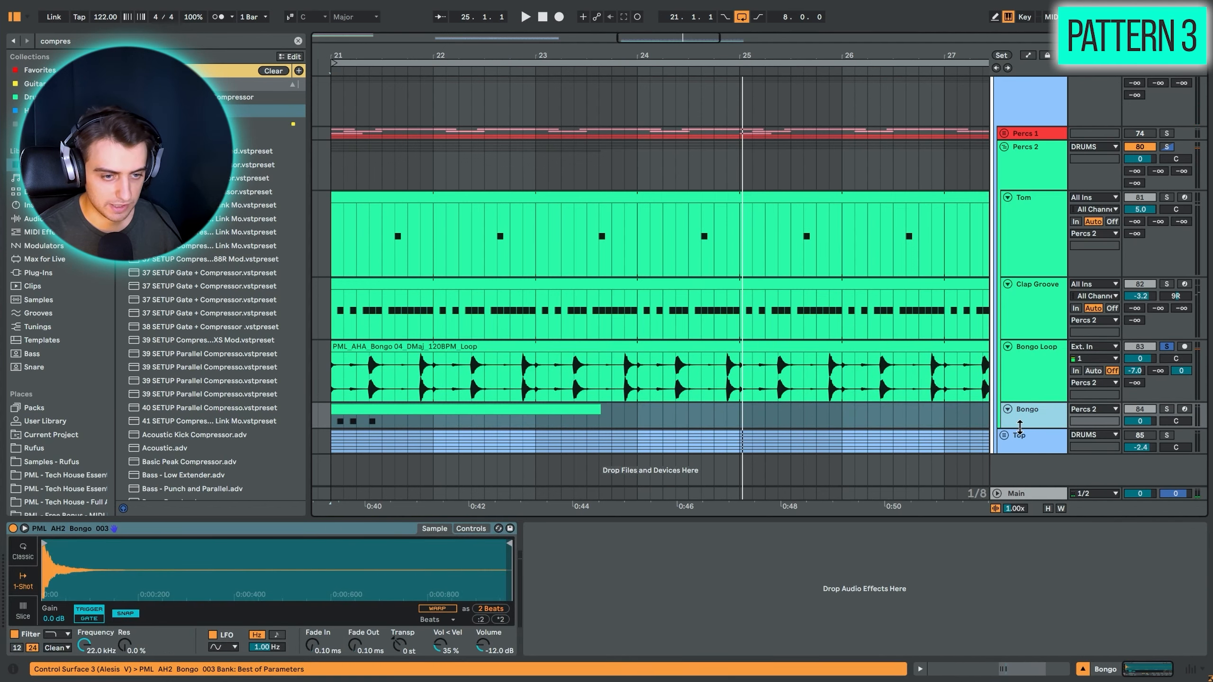
left_click_drag(1023, 429, 1024, 489)
scroll(874, 429, "down", 3)
left_click(604, 381)
left_click(1166, 349)
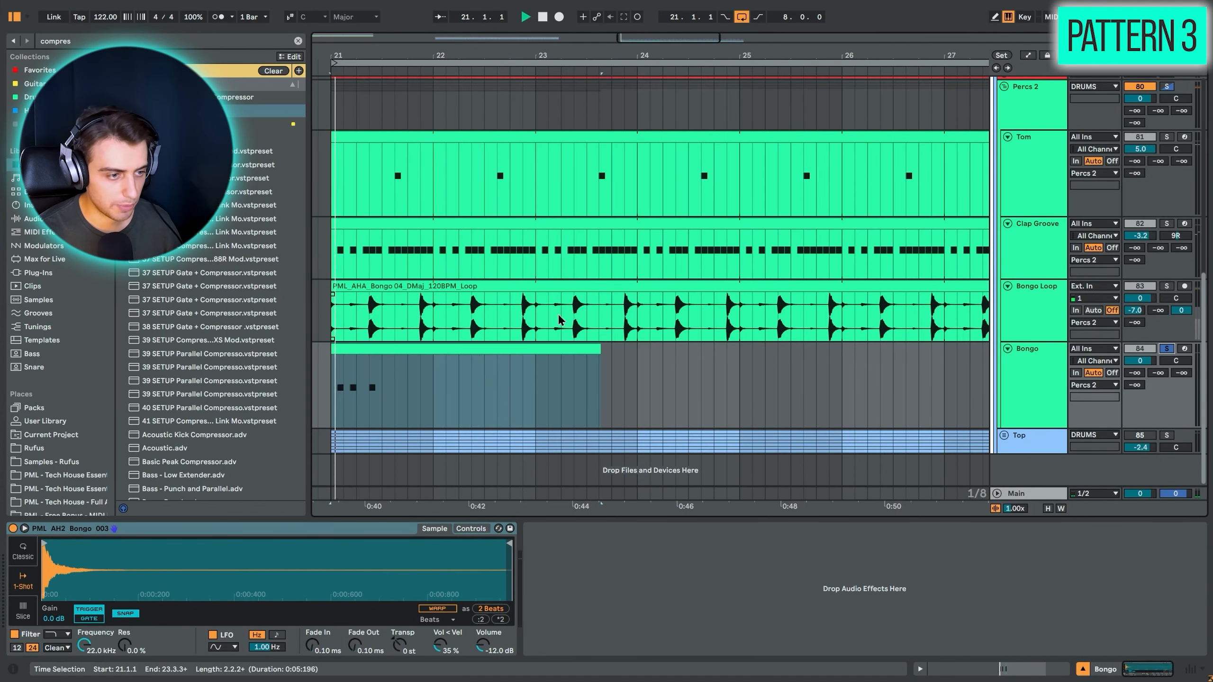
key("space")
Collapse the Percs 2 group and play the kick, bass, Percs 1 and Percs 2 together
scroll(582, 307, "up", 5)
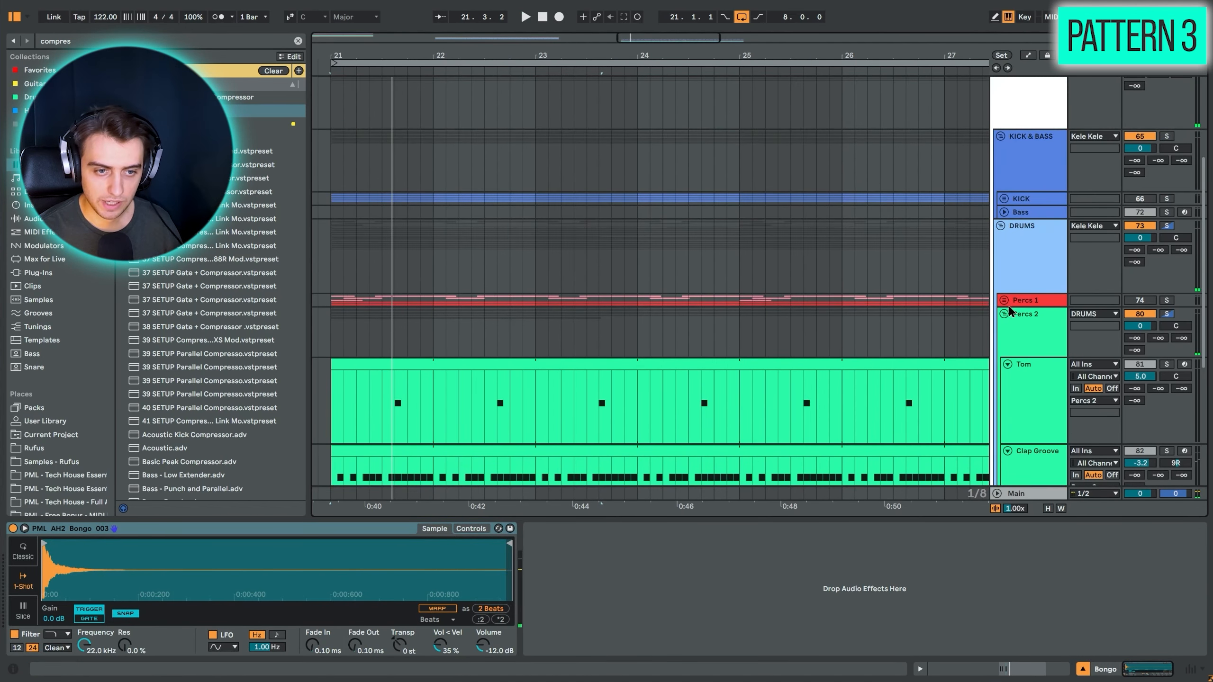
left_click(1008, 312)
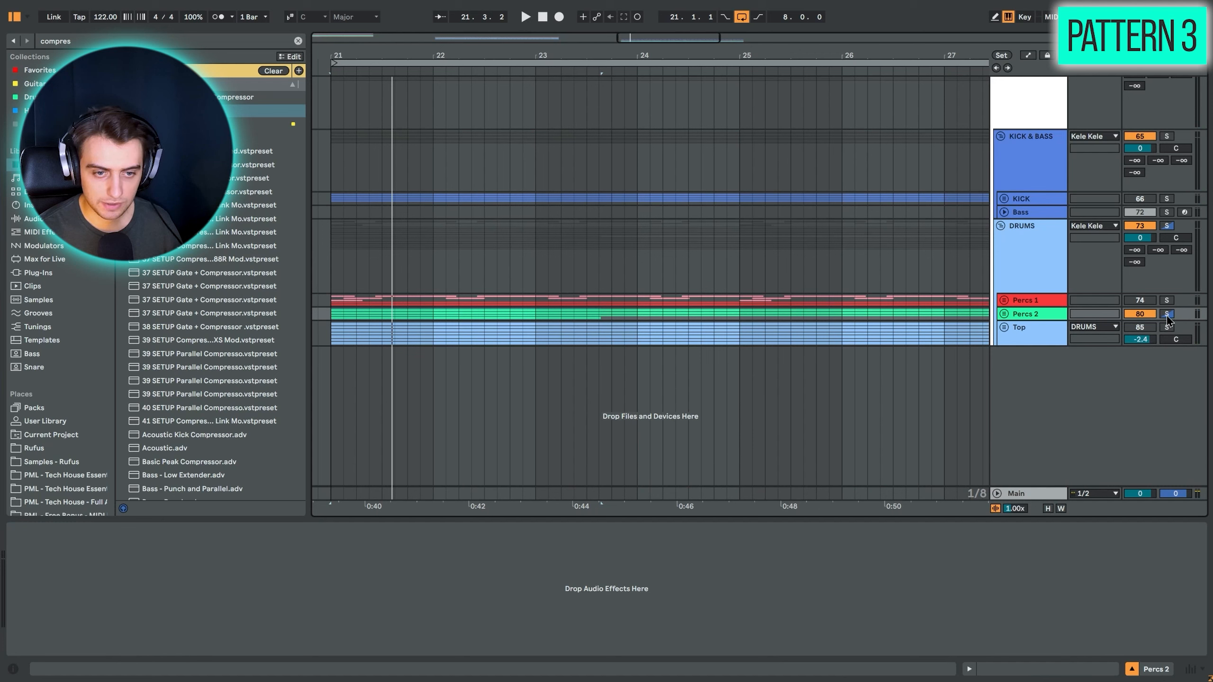
key("space")
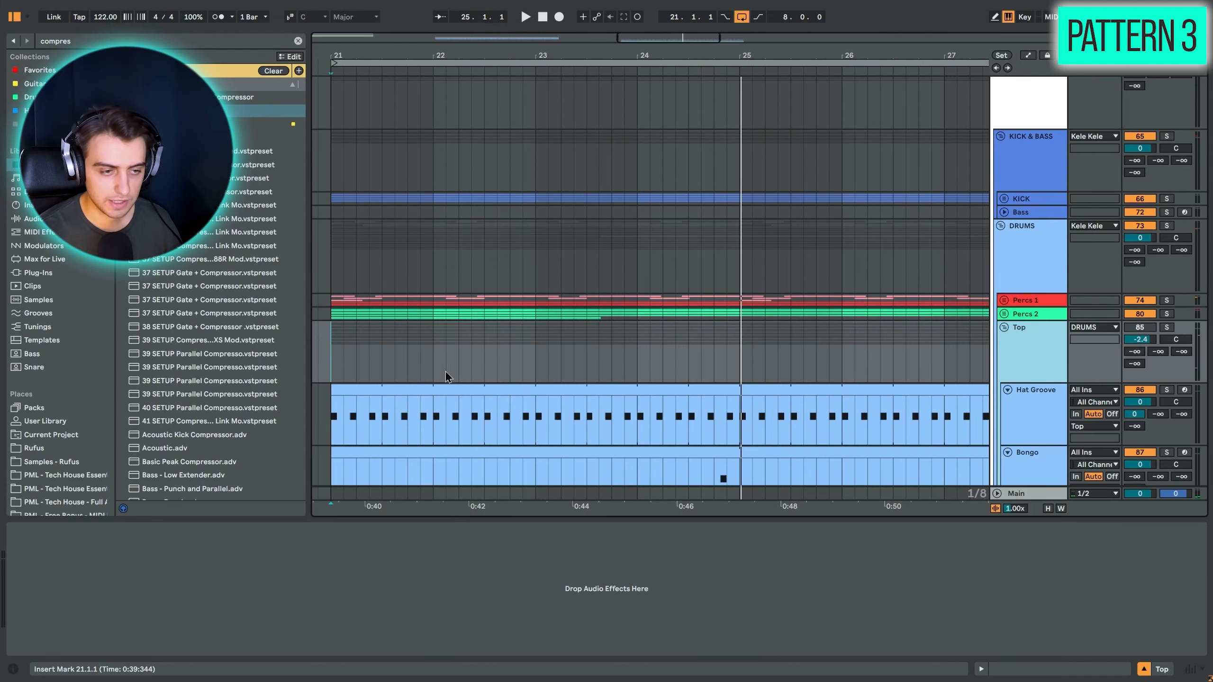
In the Top group, play Hat Groove in solo from bar 21 and the Bongo track in solo from 24.4
scroll(425, 360, "down", 5)
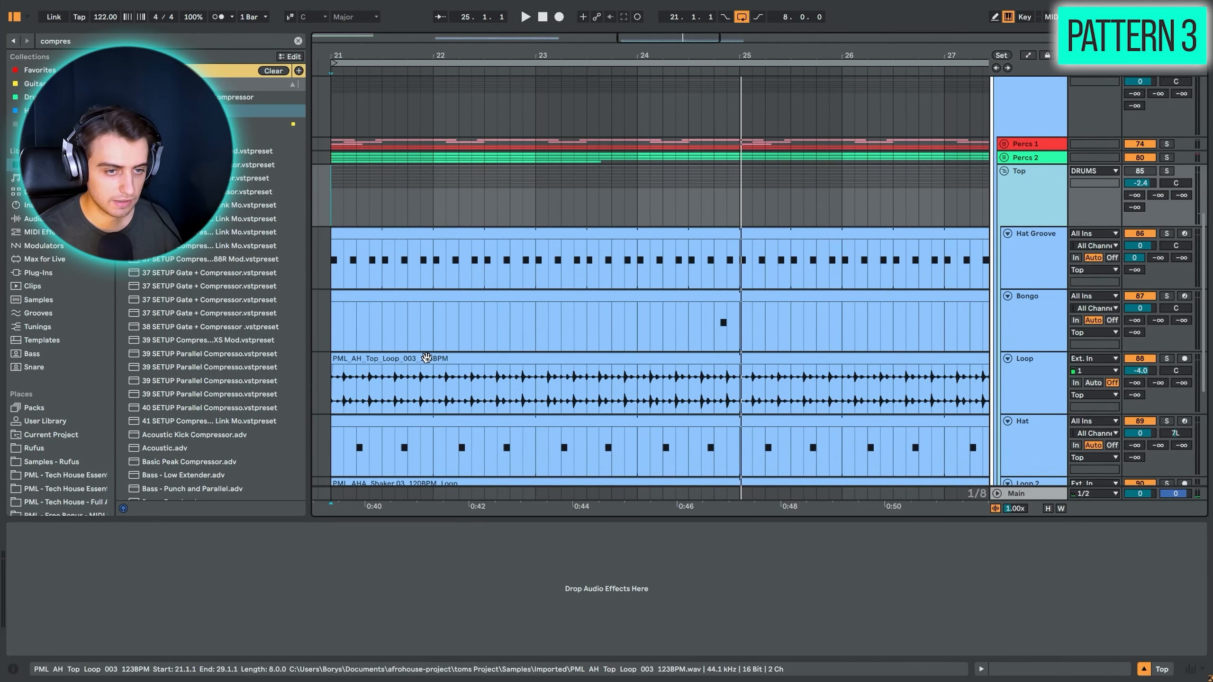
scroll(609, 96, "down", 3)
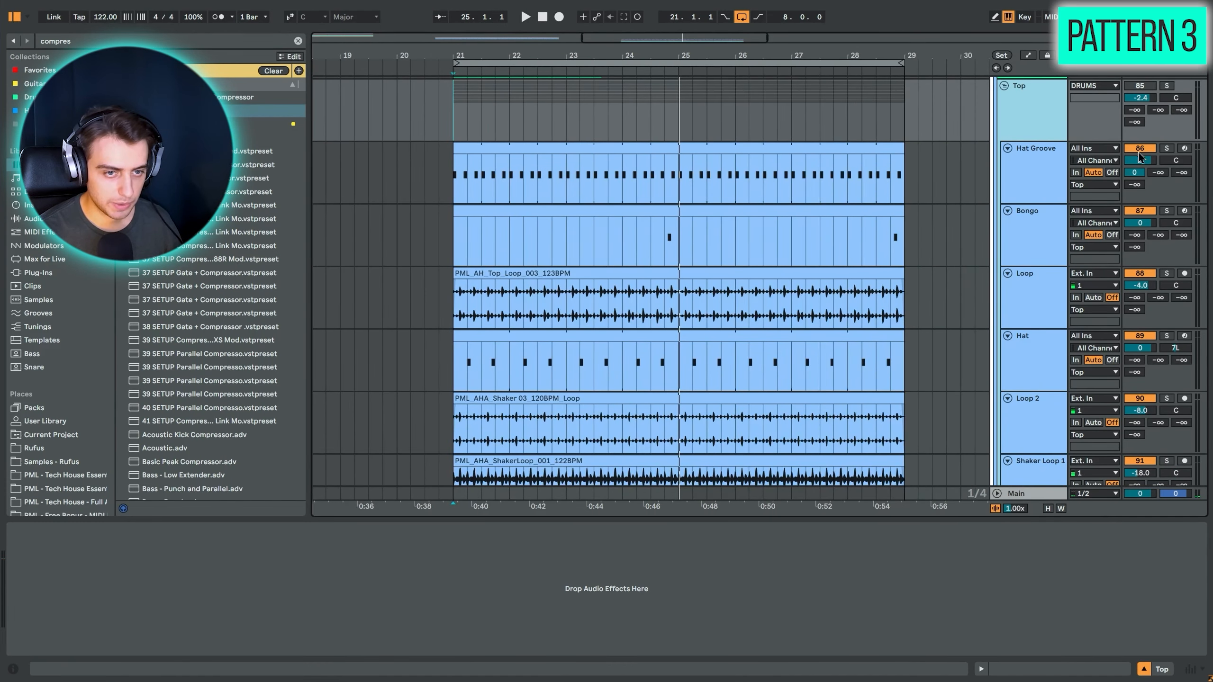
left_click(1054, 179)
left_click(536, 190)
key("space")
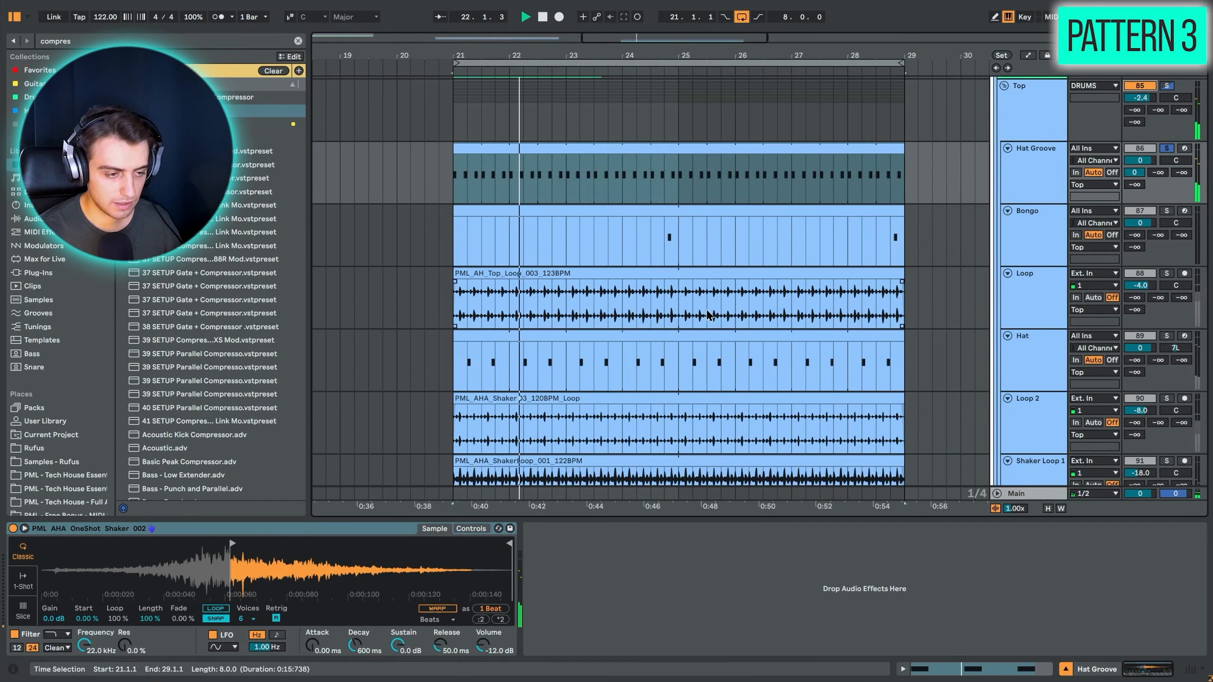
left_click(665, 238)
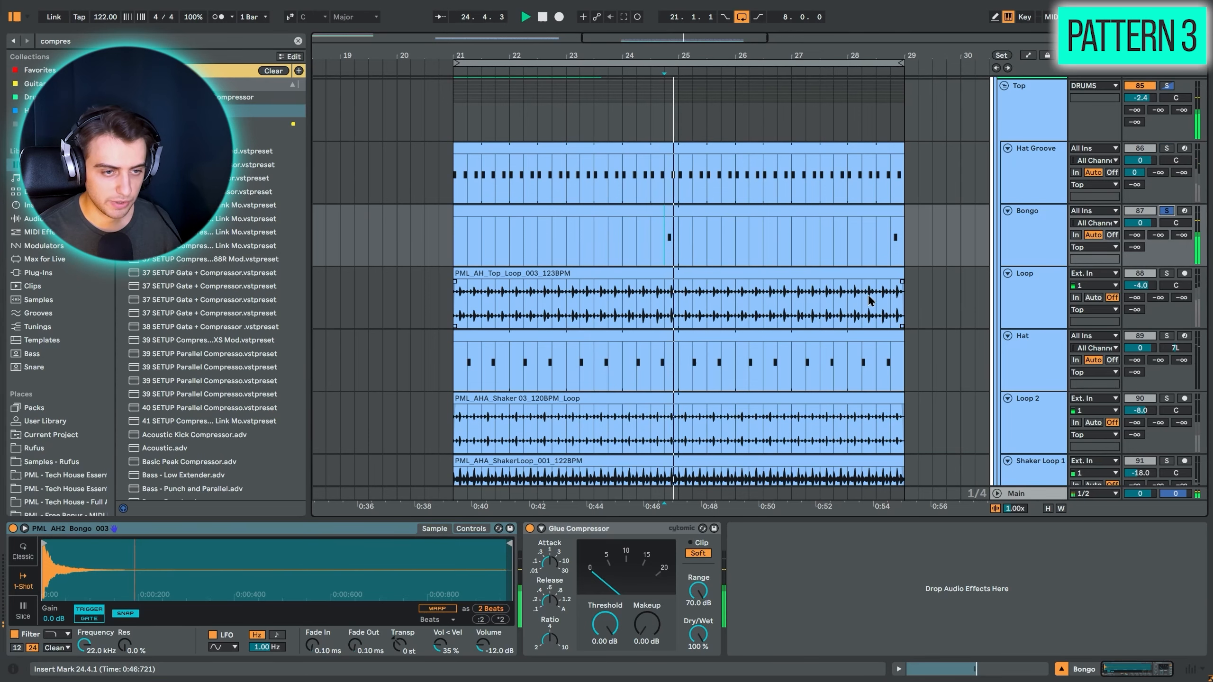
Play the Loop track of the Top group in solo from bar 21
left_click(461, 305)
key("space")
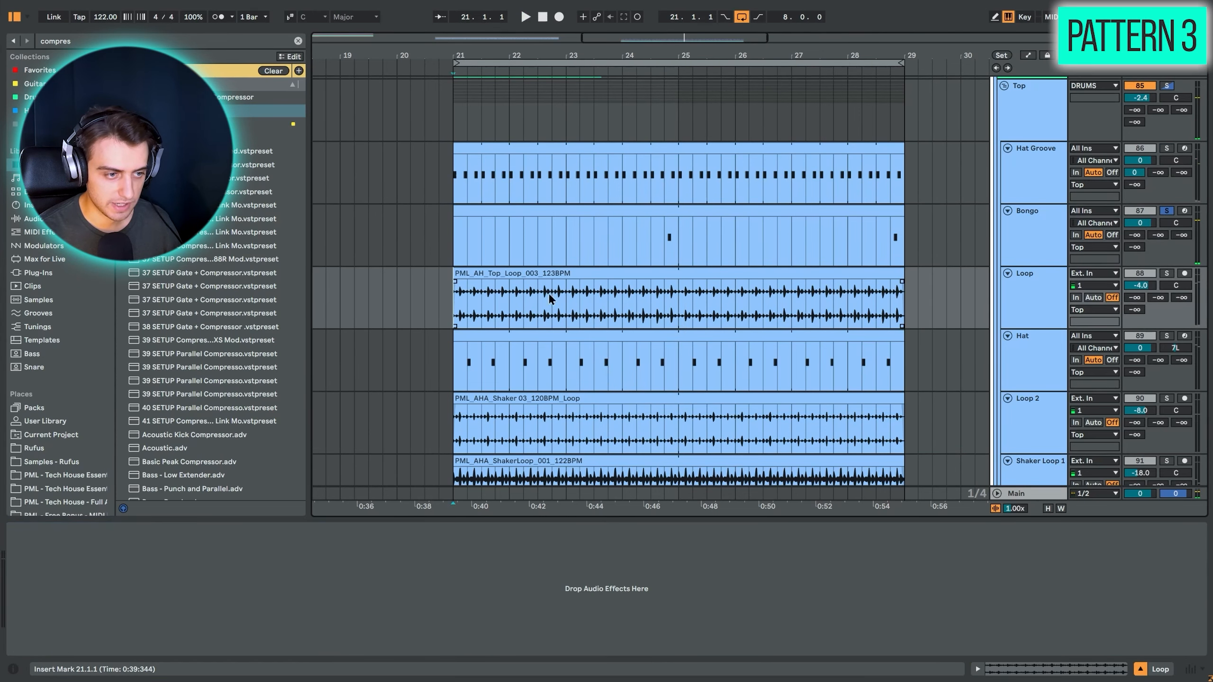
left_click(1167, 274)
key("space")
left_click(648, 314)
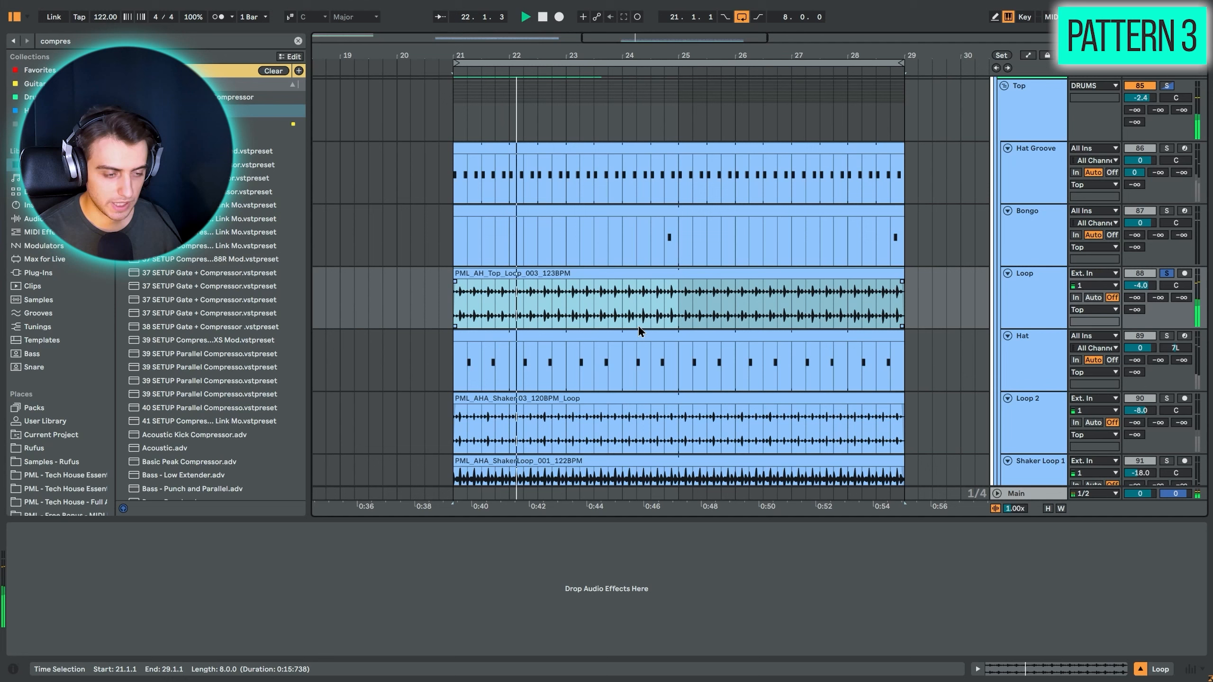
Play the Hat track in solo, followed by the Loop 2 track in solo
left_click(842, 352)
left_click(1167, 336)
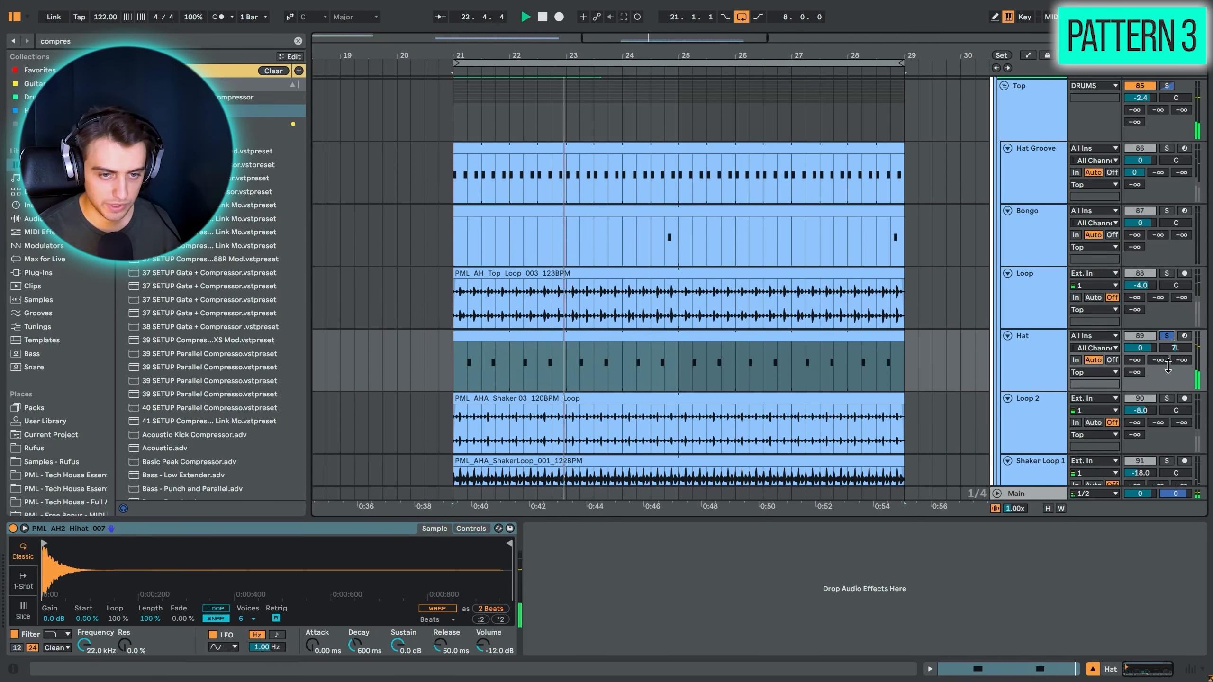
left_click(1167, 398)
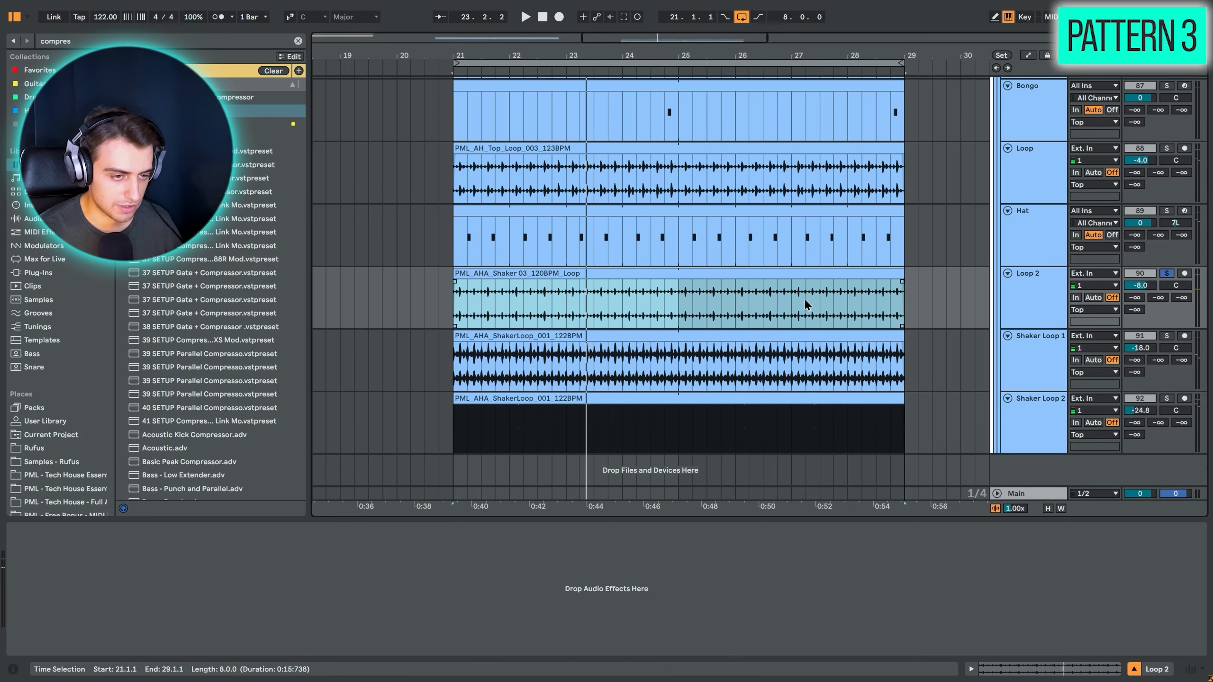
Play the Shaker Loop 1 track in solo from bar 21
left_click(1036, 360)
left_click(1166, 340)
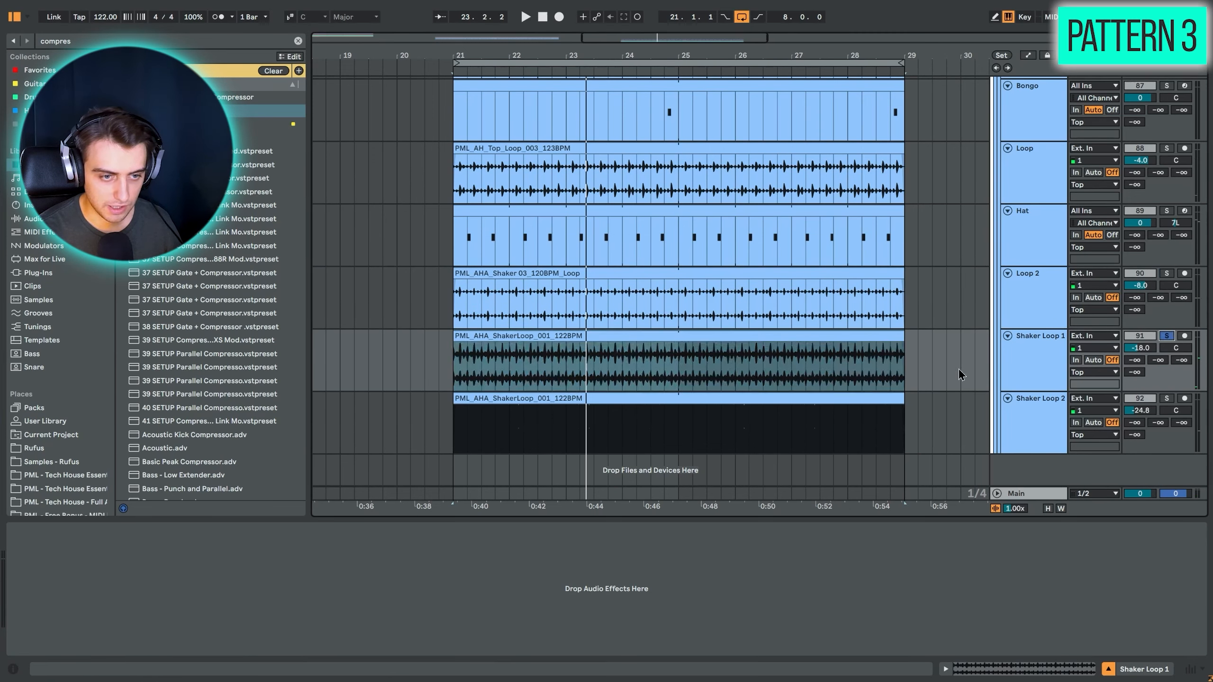
key("space")
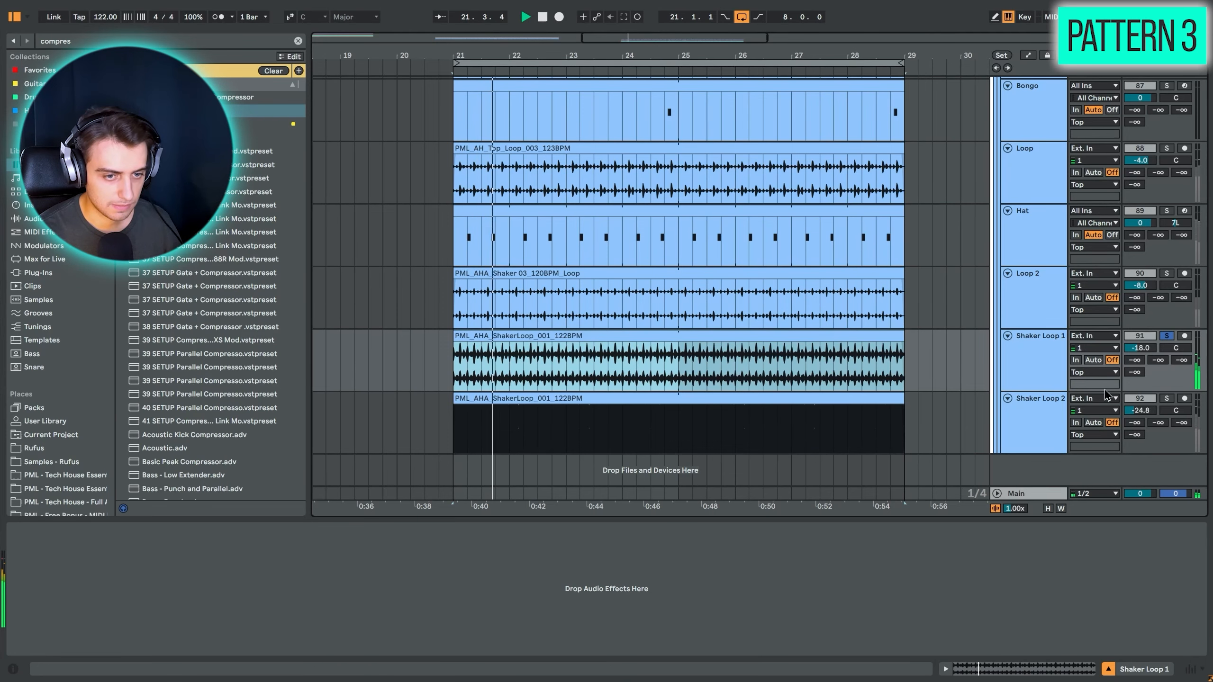
Play the Shaker Loop 2 track in solo and open its clip to examine the gain setting
left_click(876, 401)
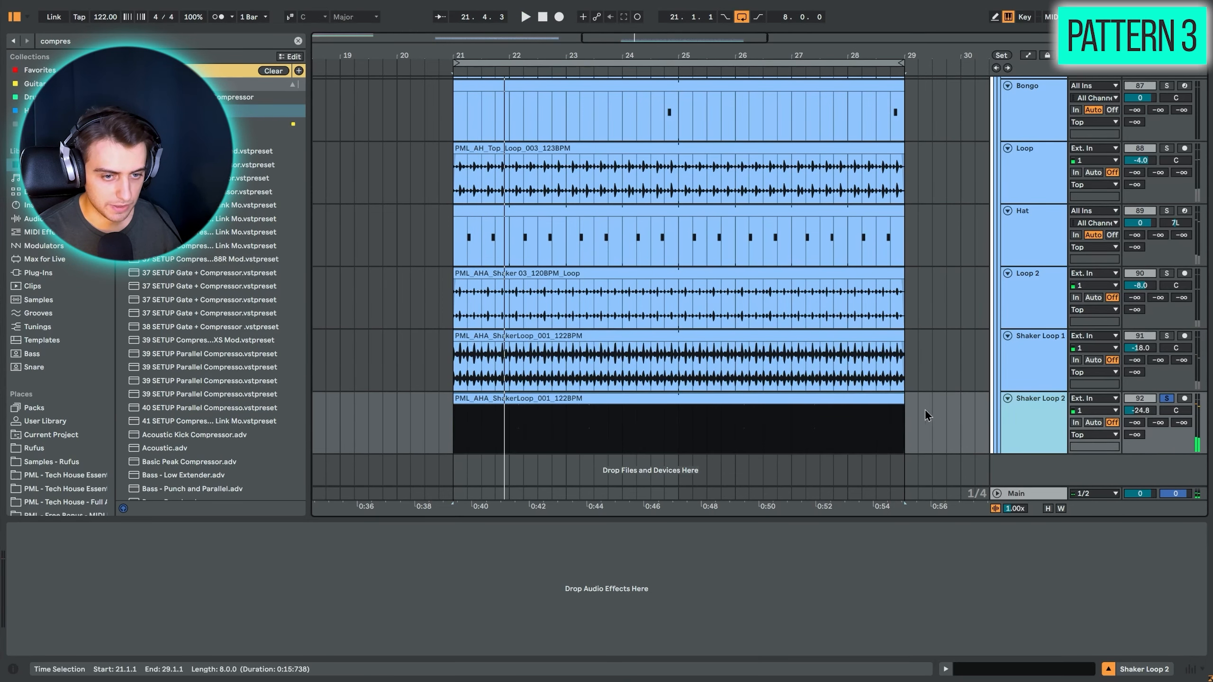
key("space")
double_click(876, 401)
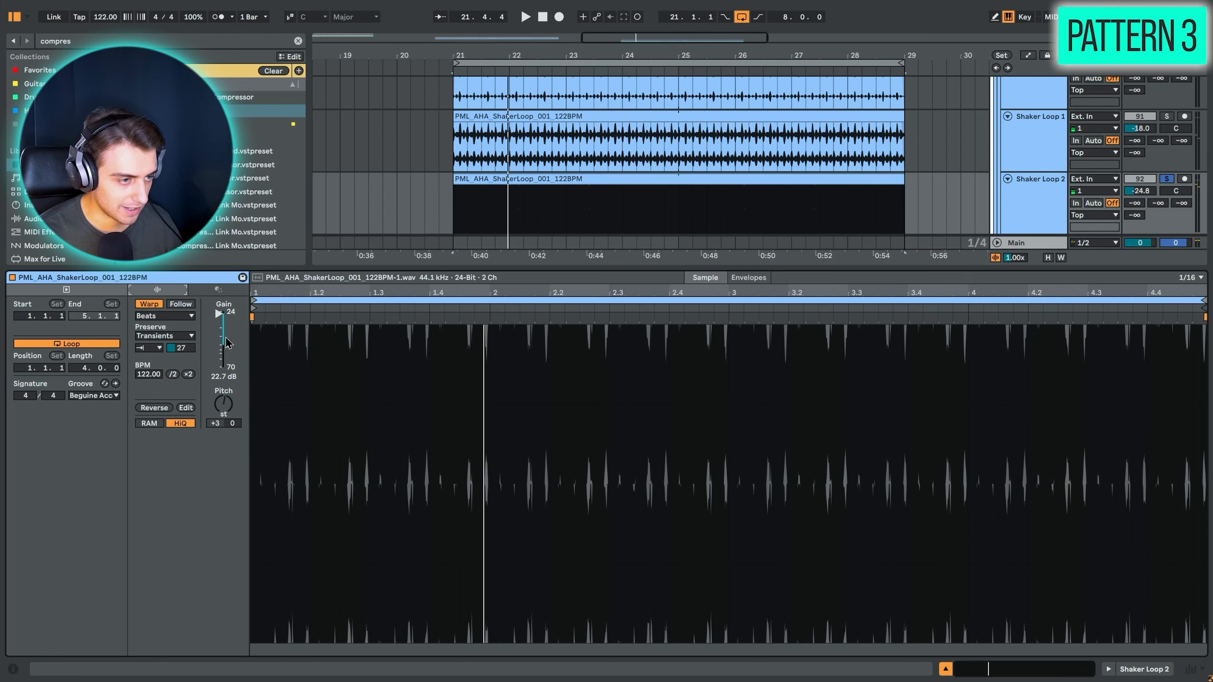
left_click_drag(227, 343, 228, 345)
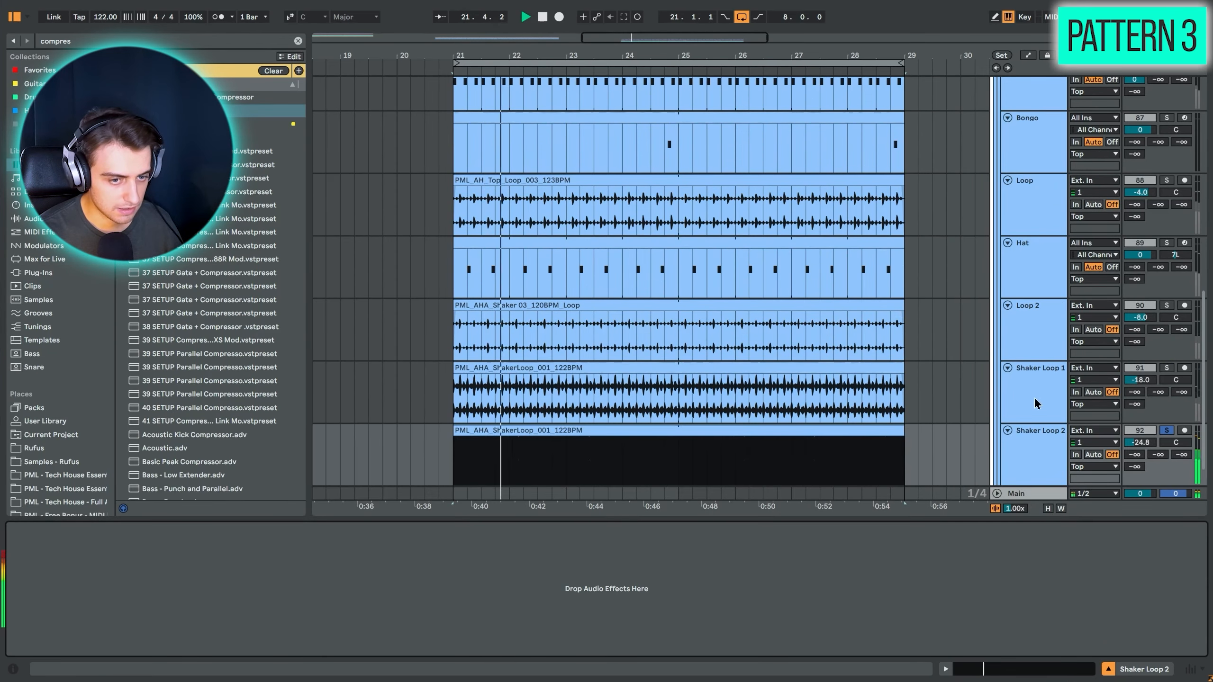
Try warping the Shaker Loop 2 clip, review its available warp modes, and undo the warp changes
left_click(1030, 431)
key("shift+Tab")
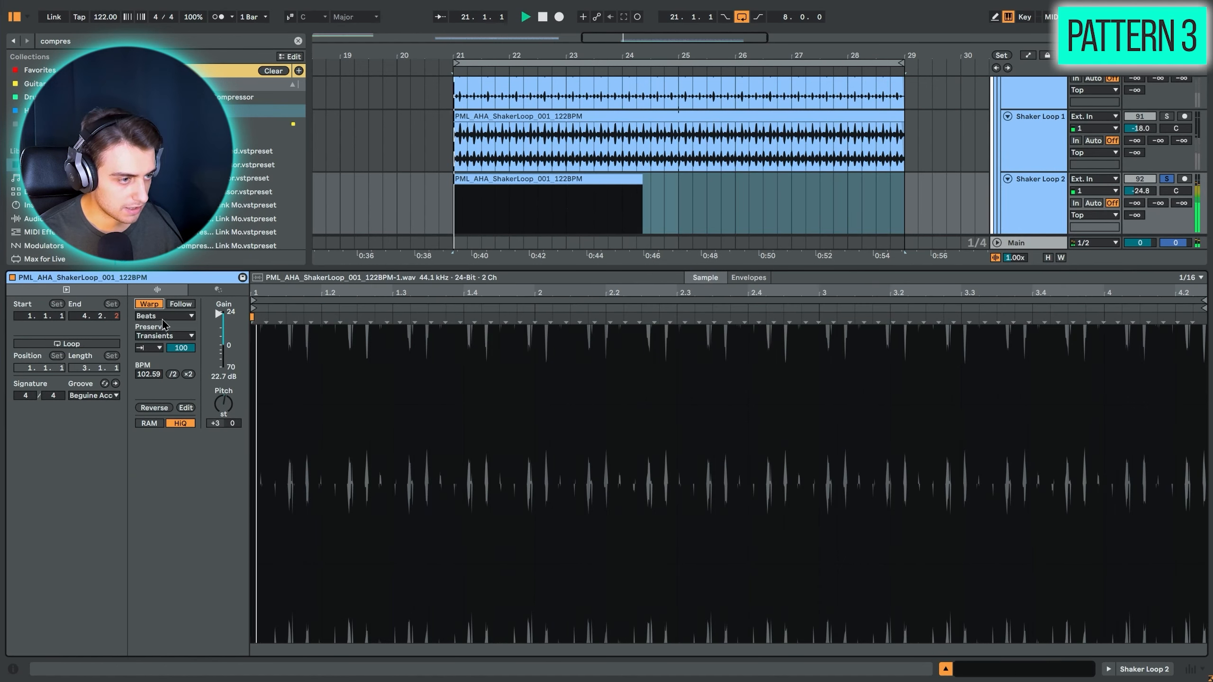
left_click(165, 316)
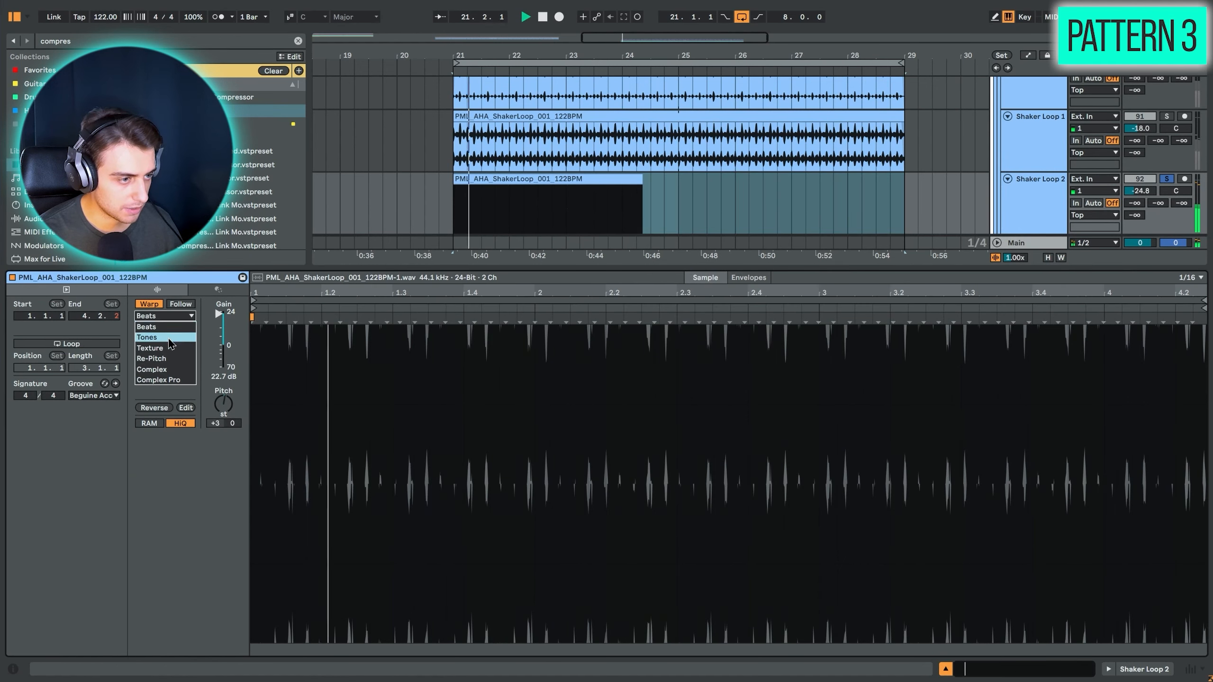
left_click(166, 374)
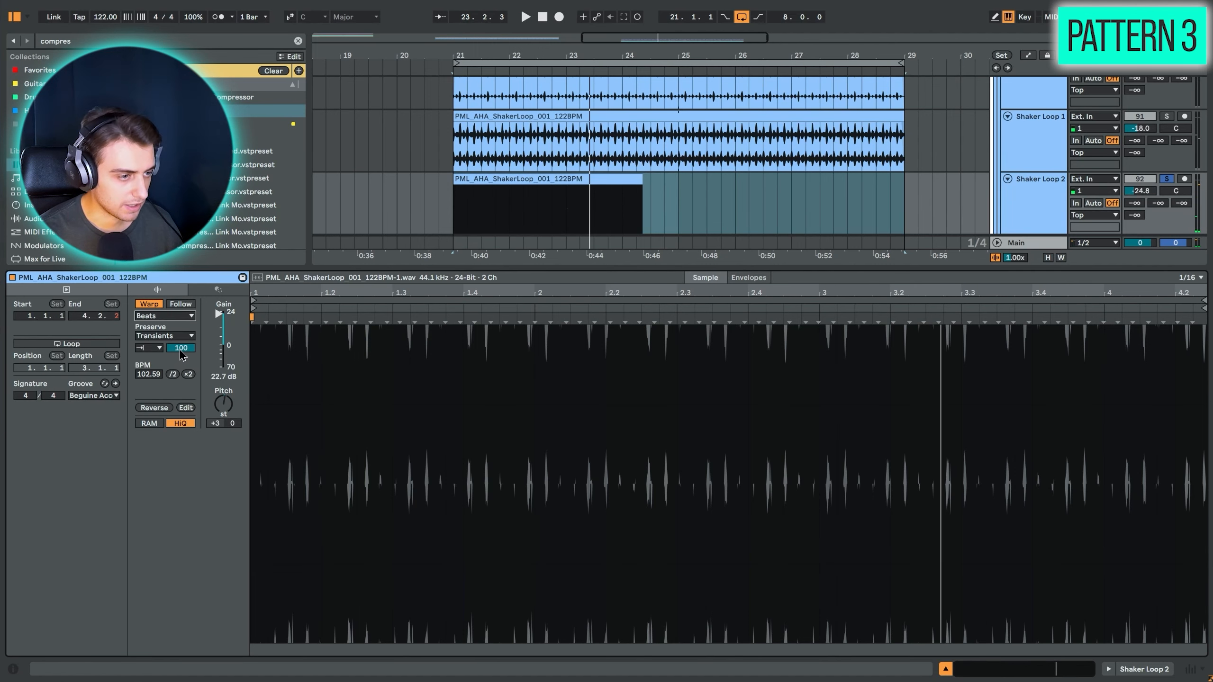
key("ctrl+z")
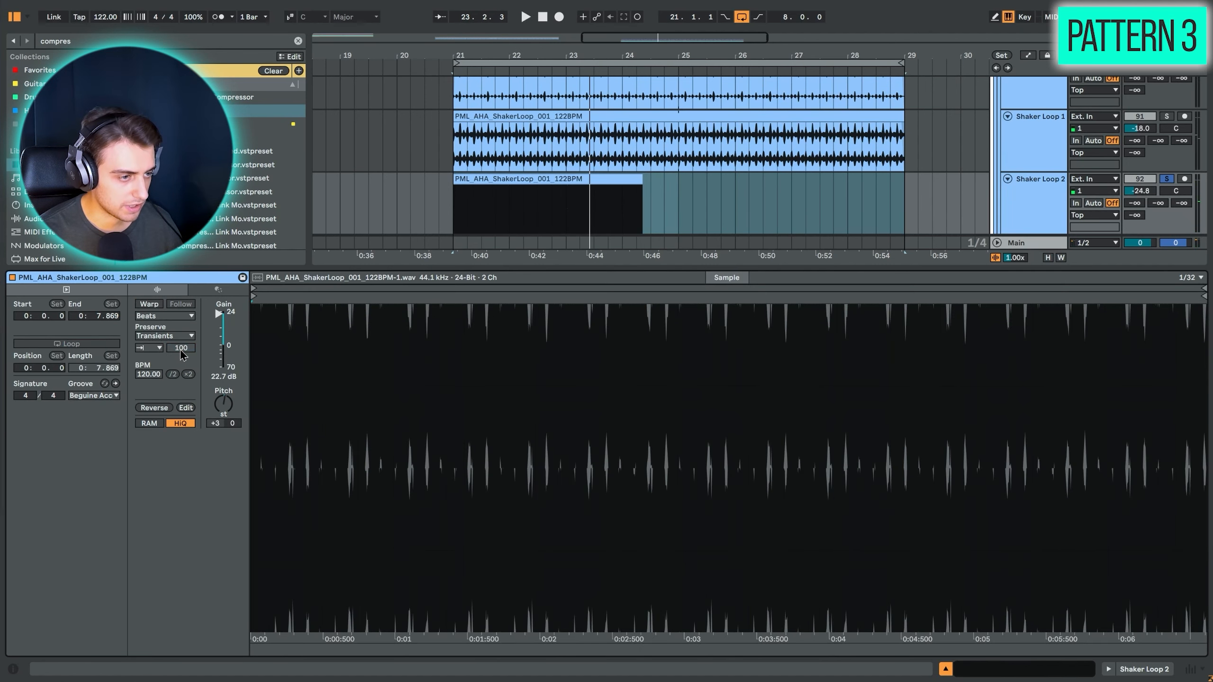
key("ctrl+z")
Play the complete Kele Kele group from bar 21
key("space")
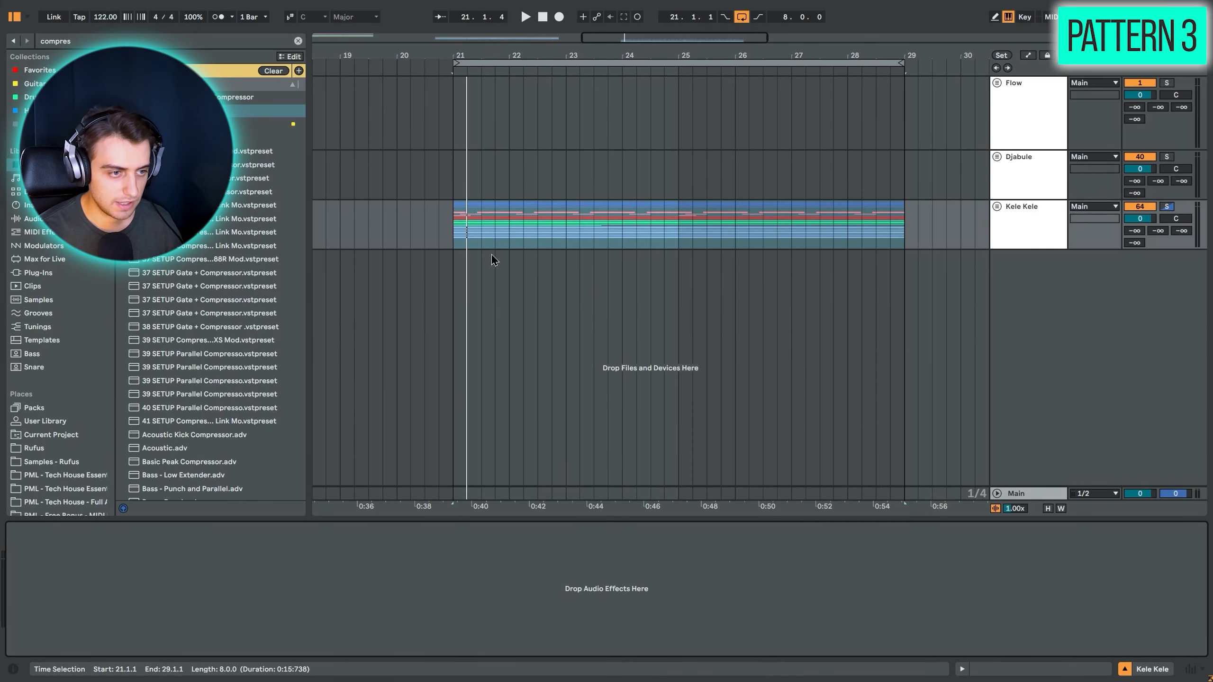
left_click(452, 235)
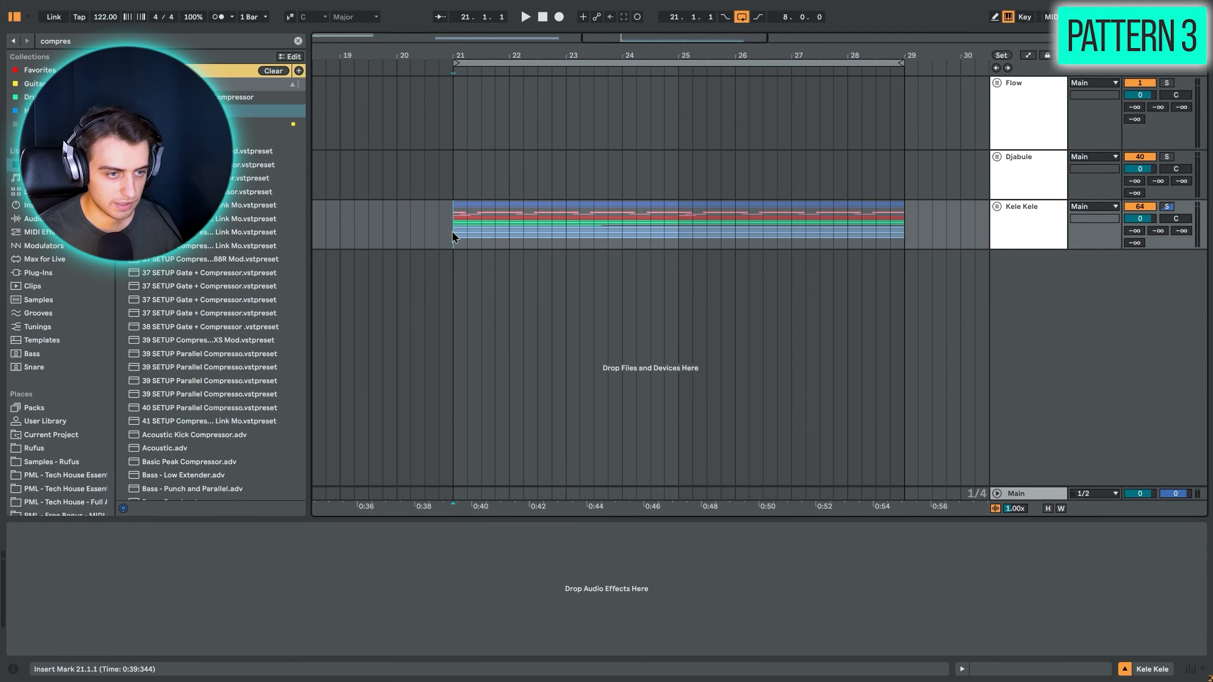
key("space")
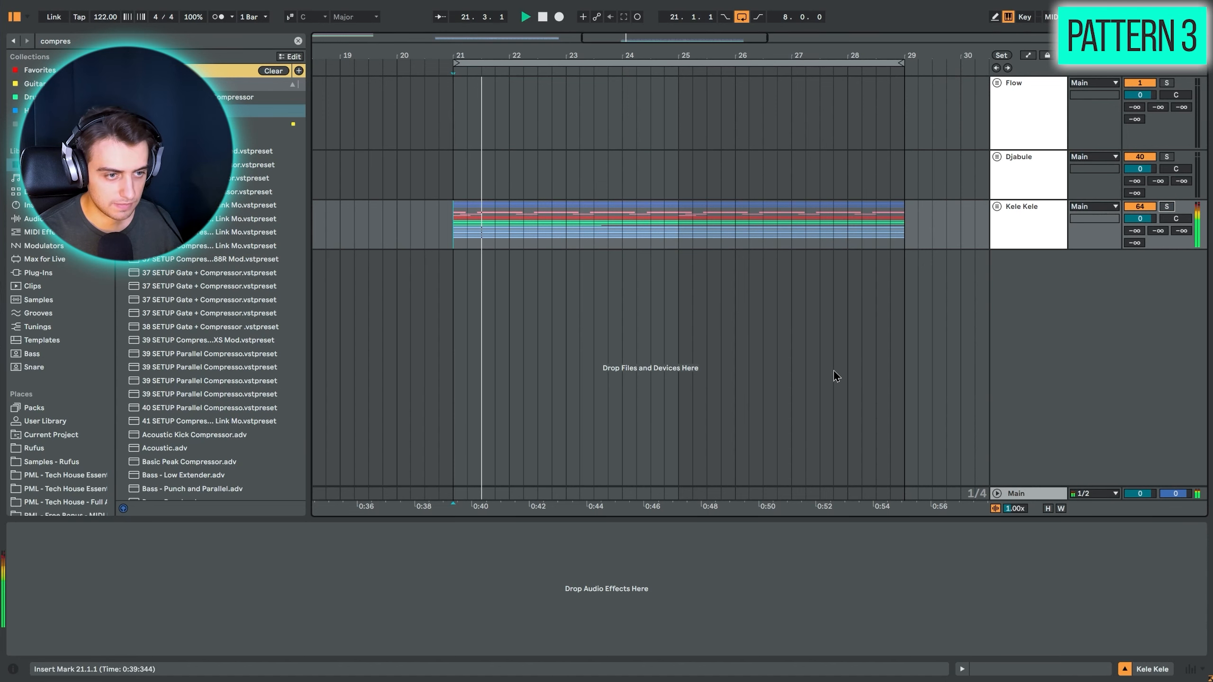
Unfold the Kele Kele group to show its subgroups and turn off the arrangement loop during playback
left_click(997, 207)
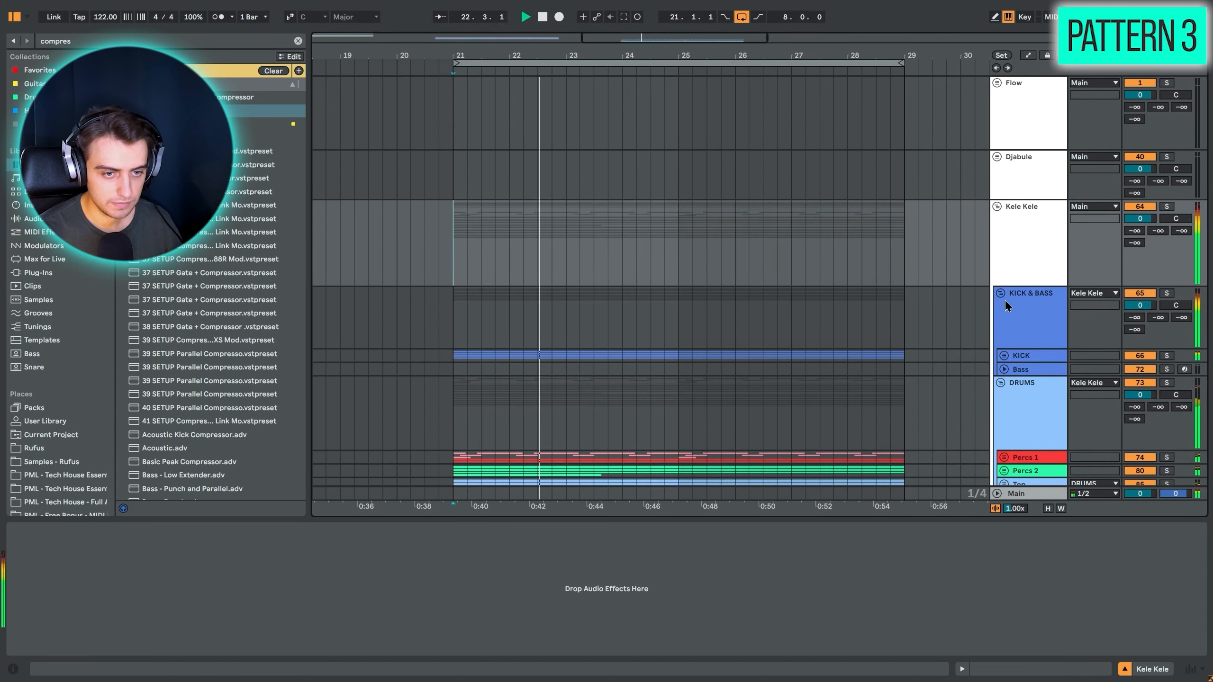
scroll(1013, 367, "down", 3)
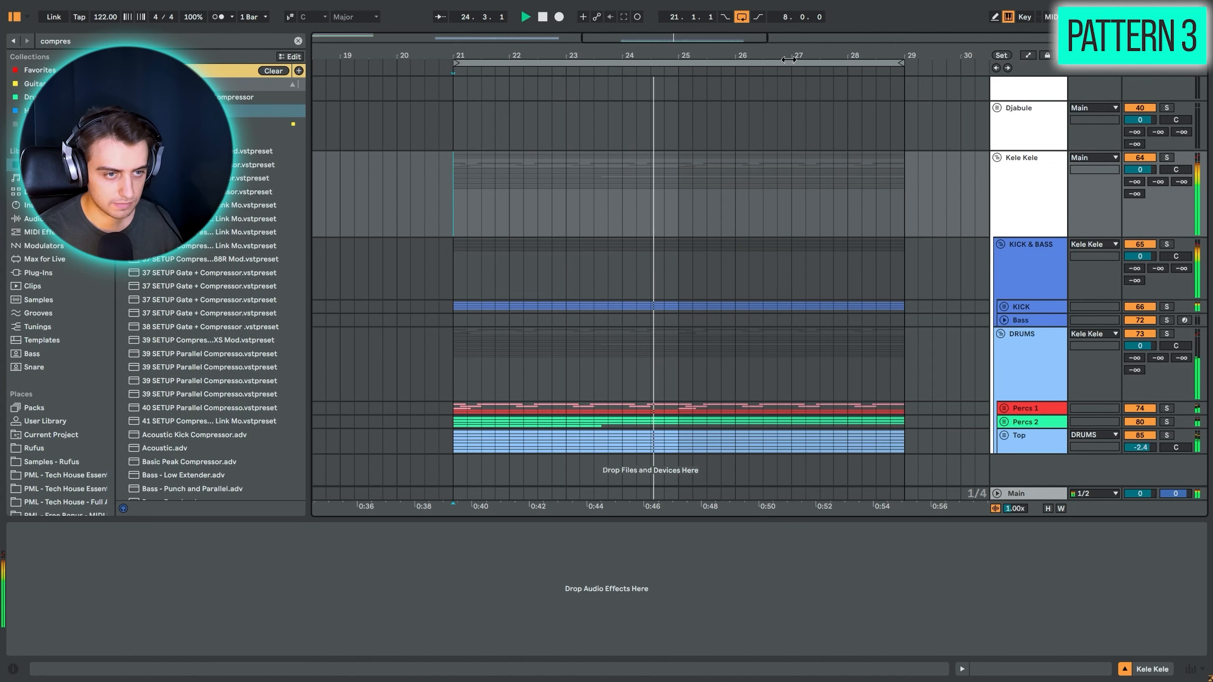
left_click_drag(812, 55, 745, 44)
left_click(743, 19)
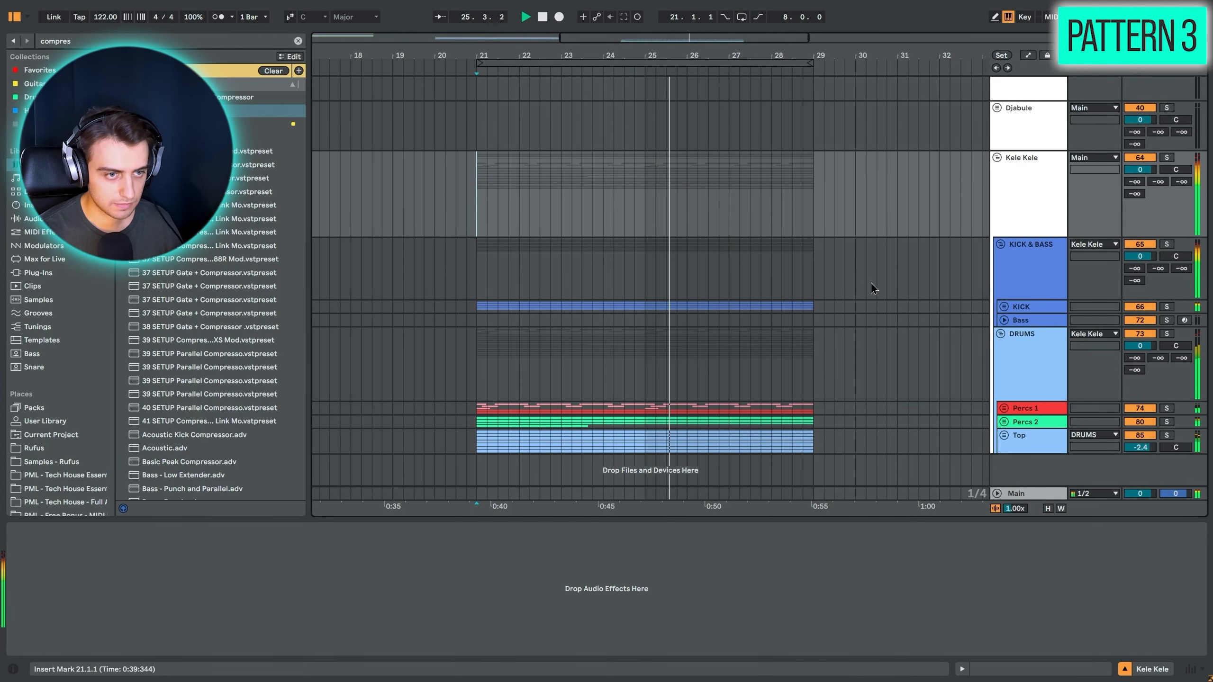